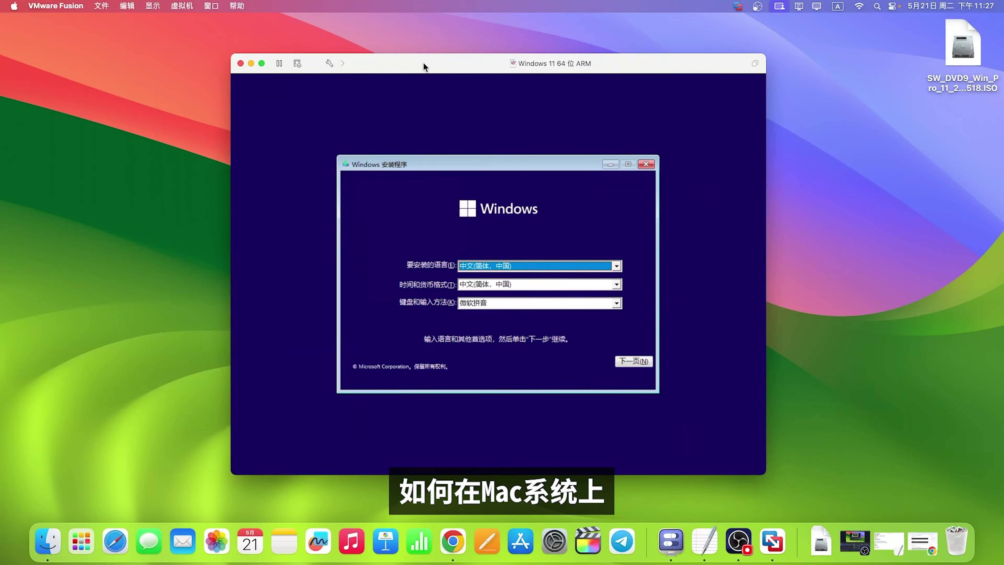
Finish Windows setup with the Windows 11 专业版 (Pro) edition and sign in to the desktop
click(637, 352)
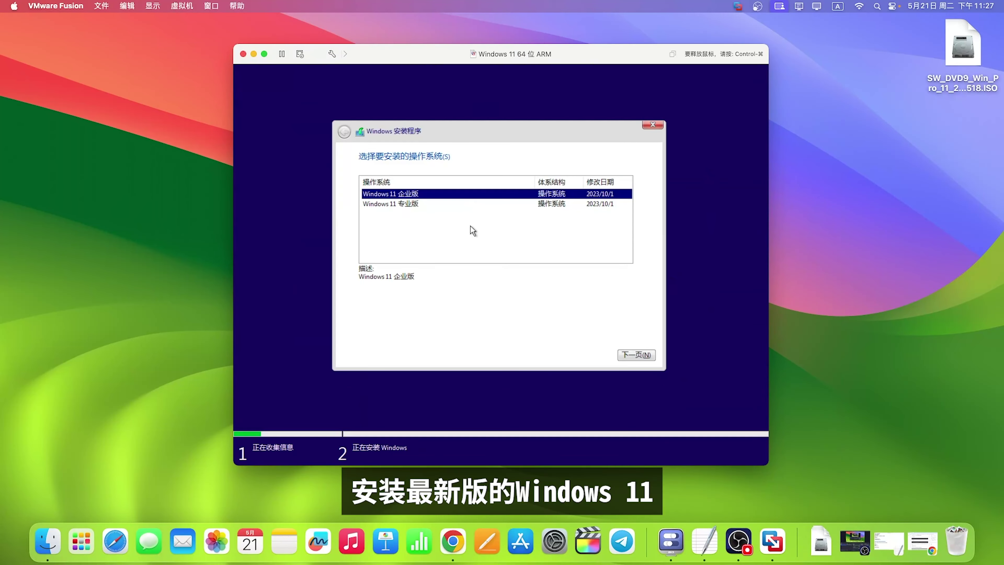
click(399, 204)
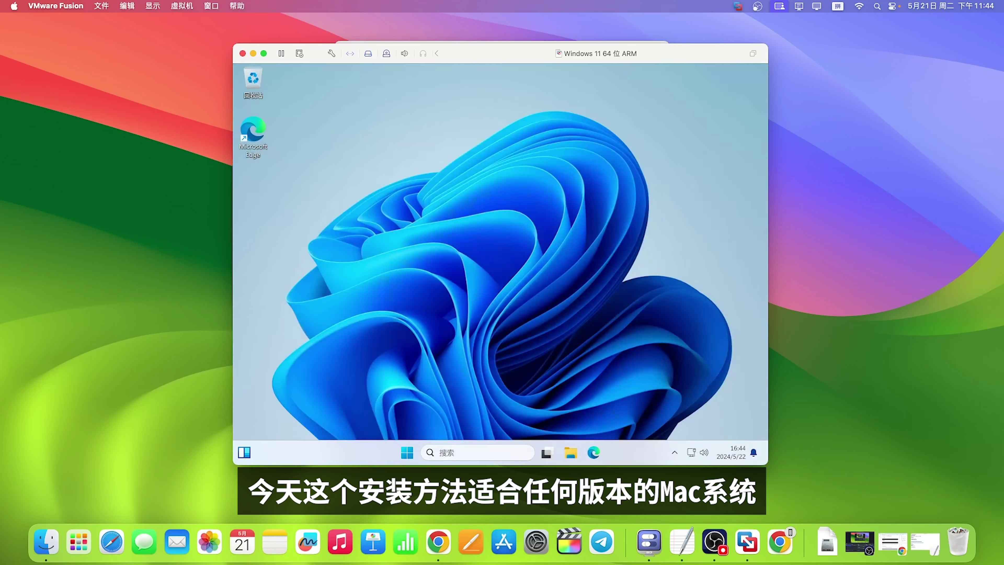
key(super+a)
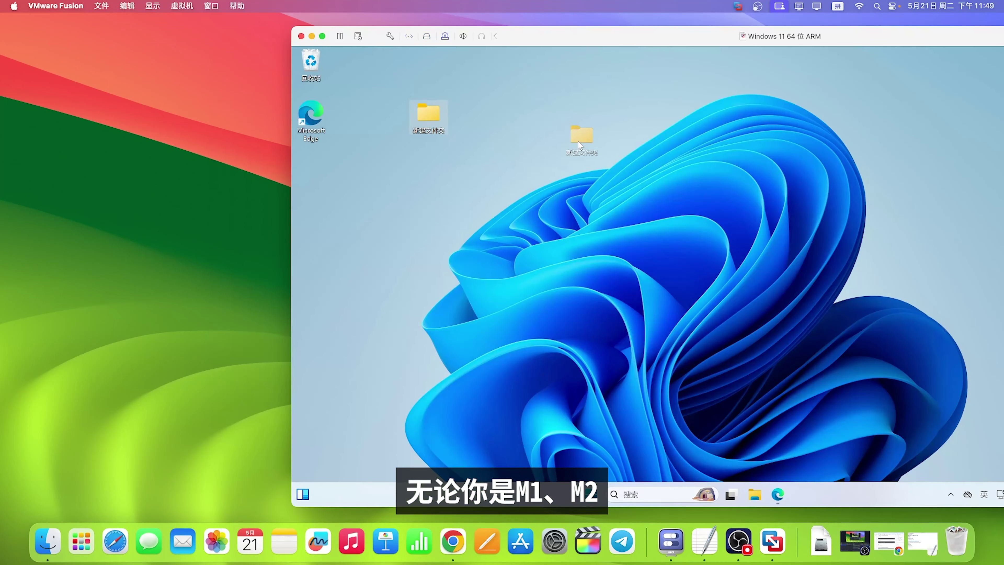
Copy jishu.png from the Mac into the VM, open it in Paint, then return to Chrome
drag(575, 171, 115, 198)
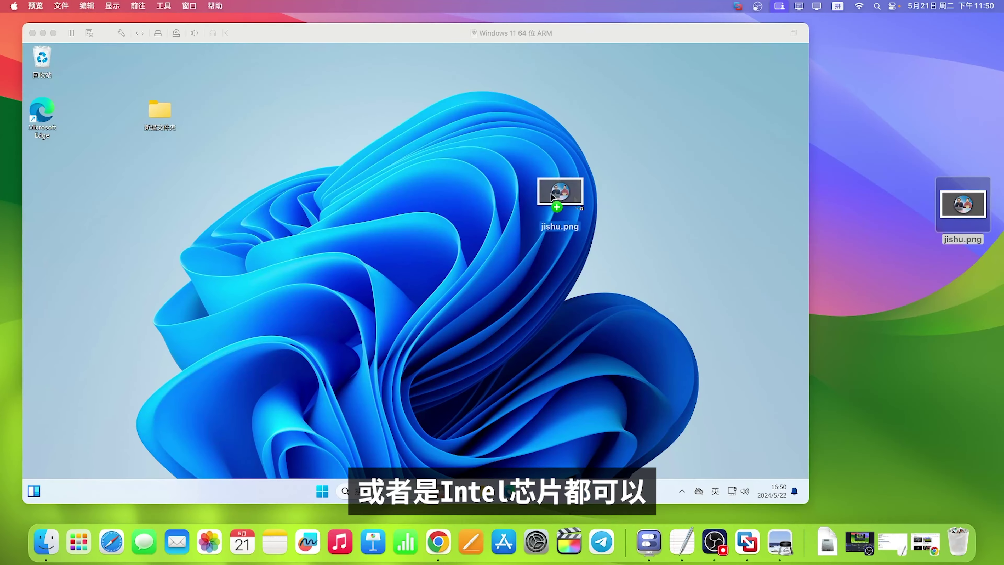
drag(560, 198, 162, 238)
double_click(153, 233)
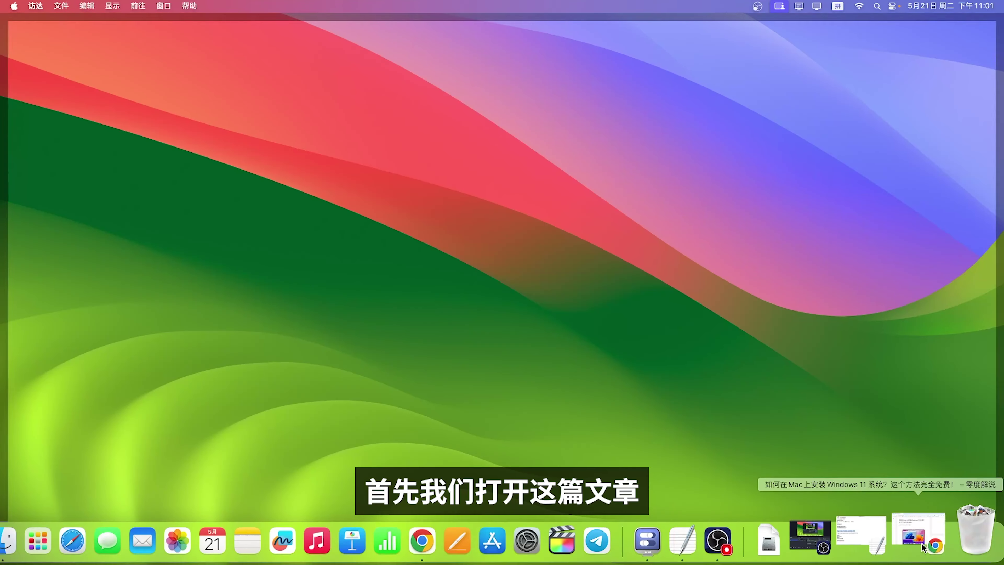
click(922, 547)
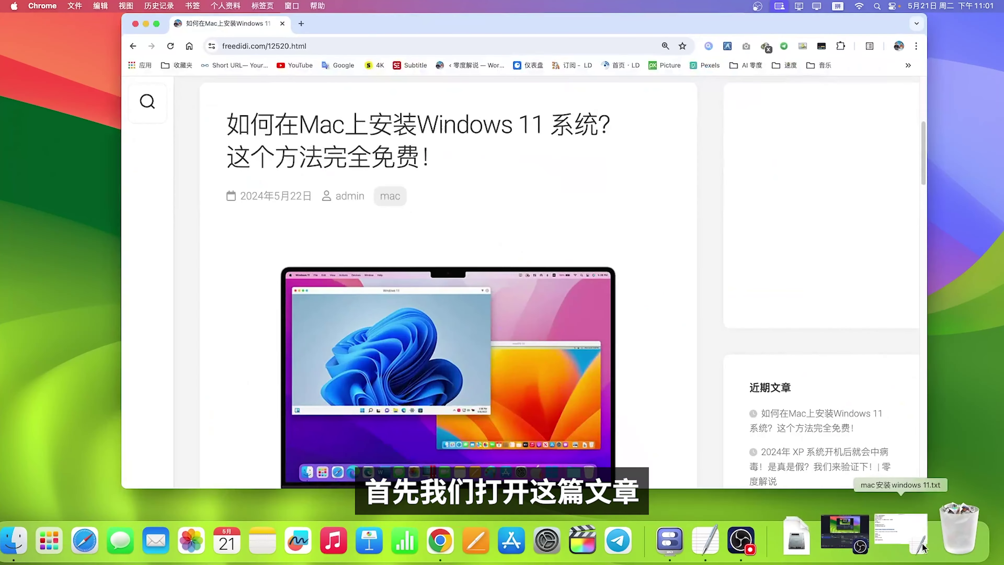
Scroll the freedidi article to the step about installing VMware Fusion Pro
click(245, 46)
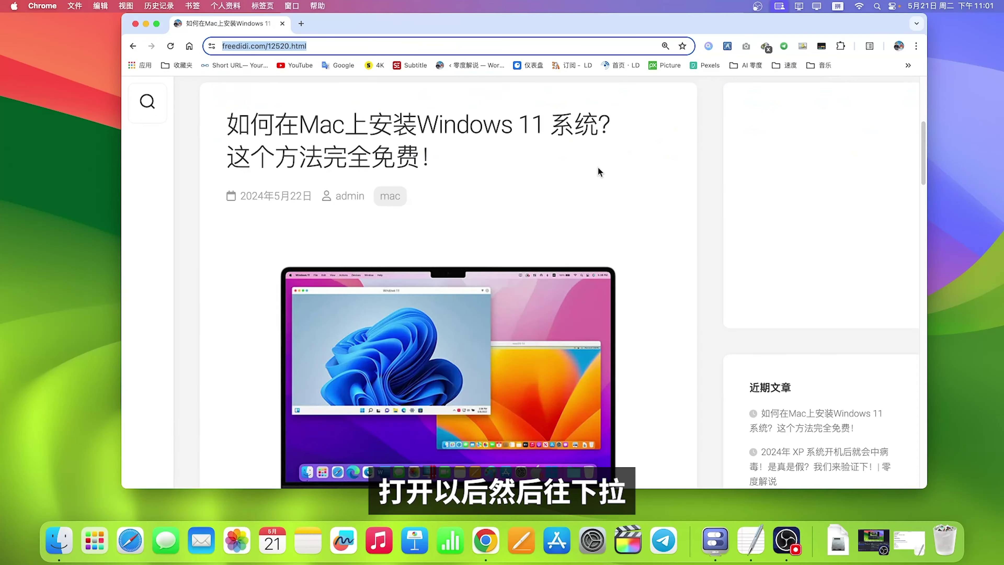
click(599, 172)
scroll(599, 172, down, 5)
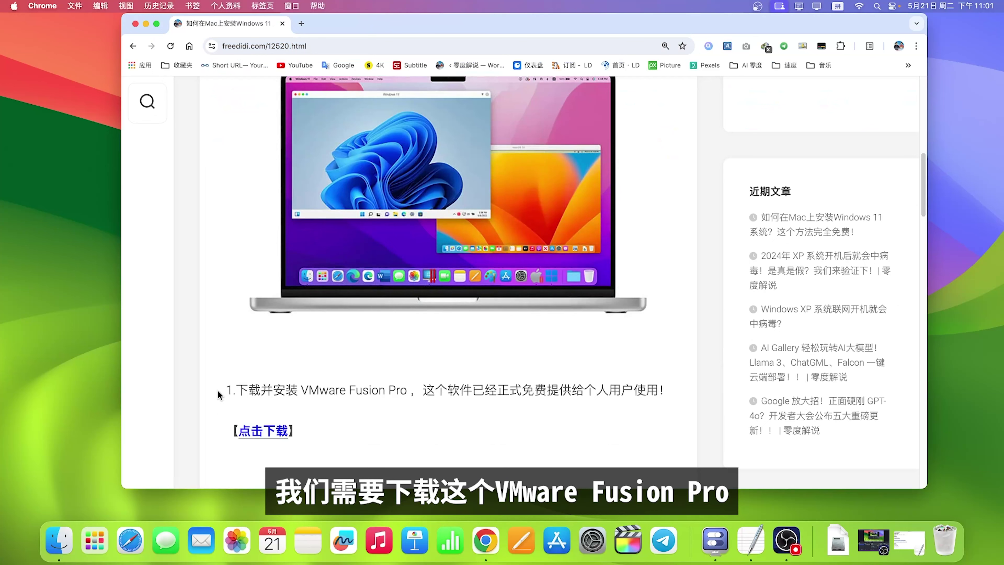
drag(219, 390, 573, 415)
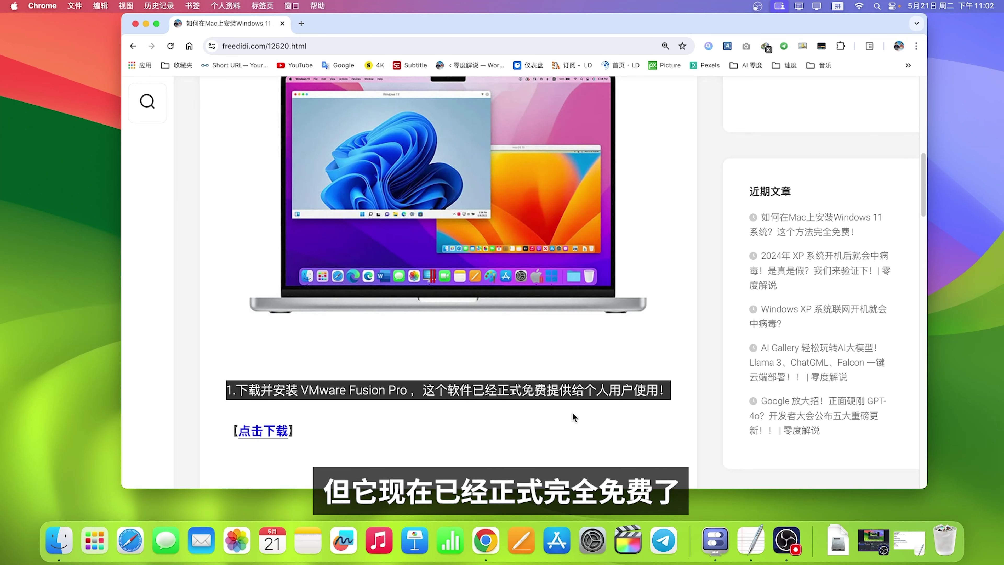
scroll(574, 417, down, 3)
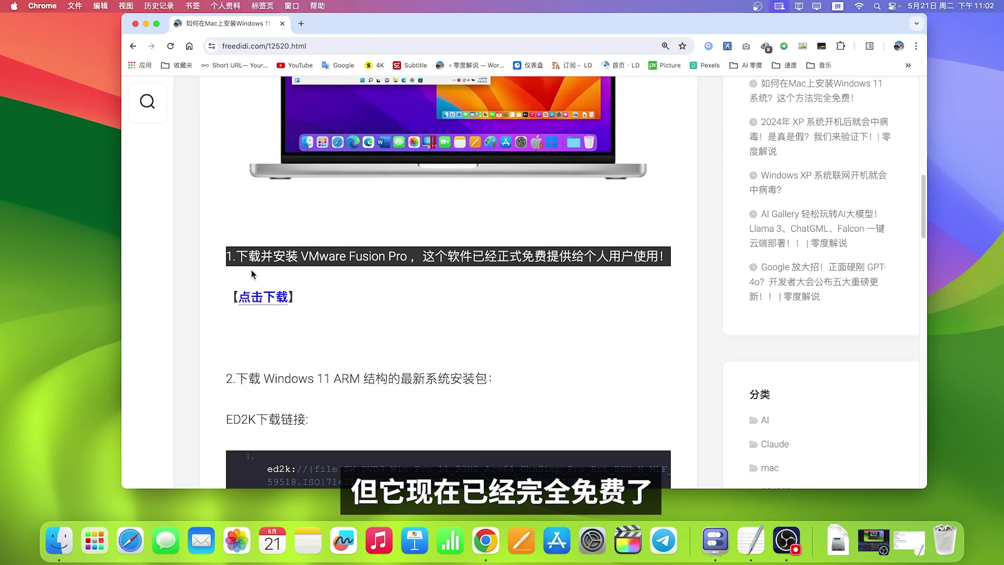
Follow the 【点击下载】 link and scroll VMware's blog post to the Fusion Pro download links
click(263, 297)
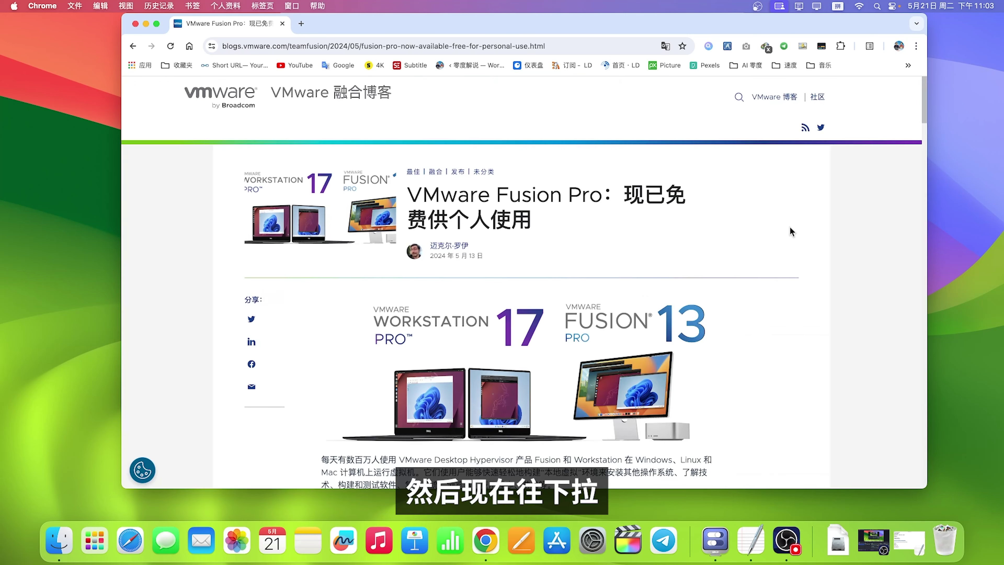
scroll(789, 227, down, 10)
scroll(789, 226, down, 1)
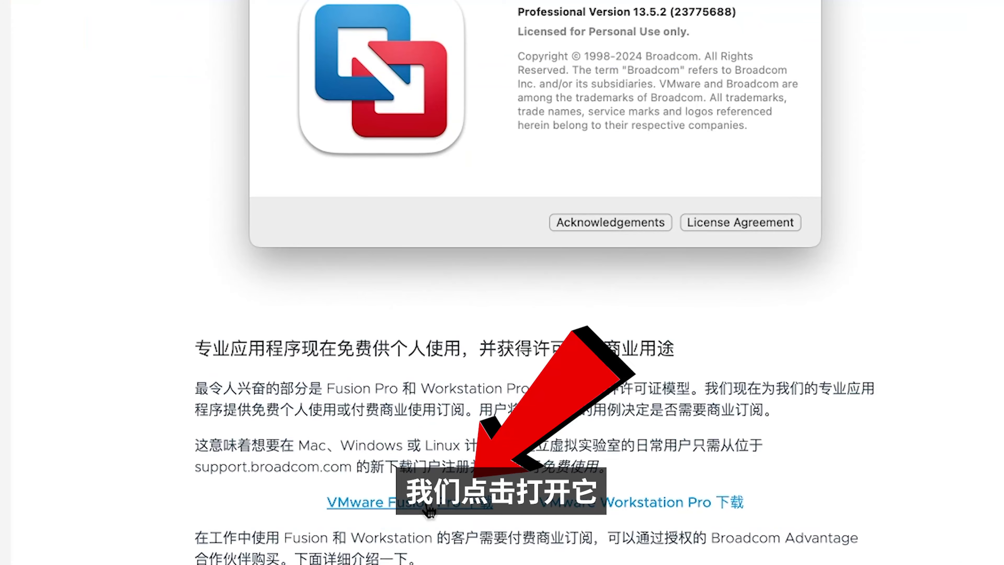
From the Fusion Pro download page, start a Broadcom registration by submitting an email and captcha
click(429, 510)
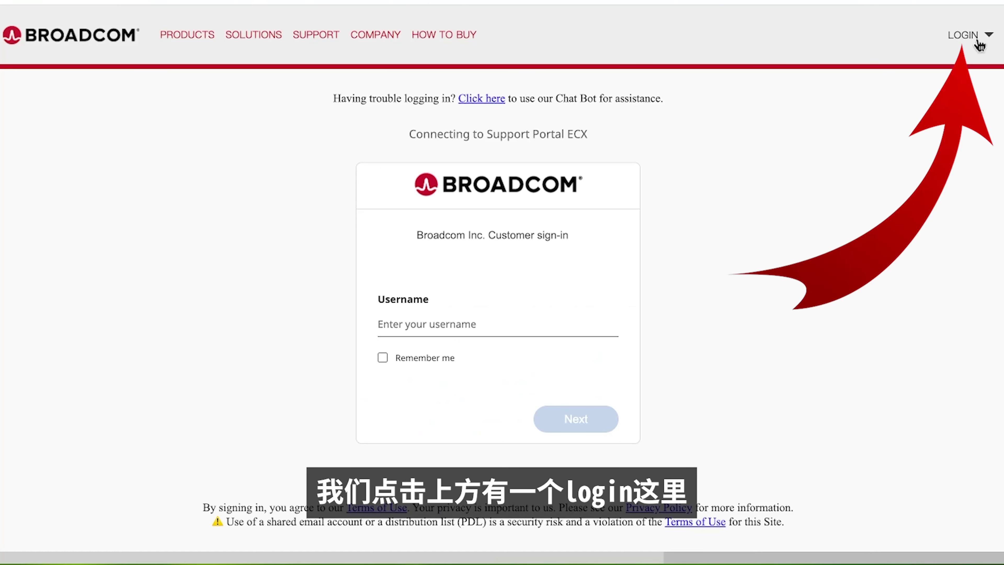
click(963, 43)
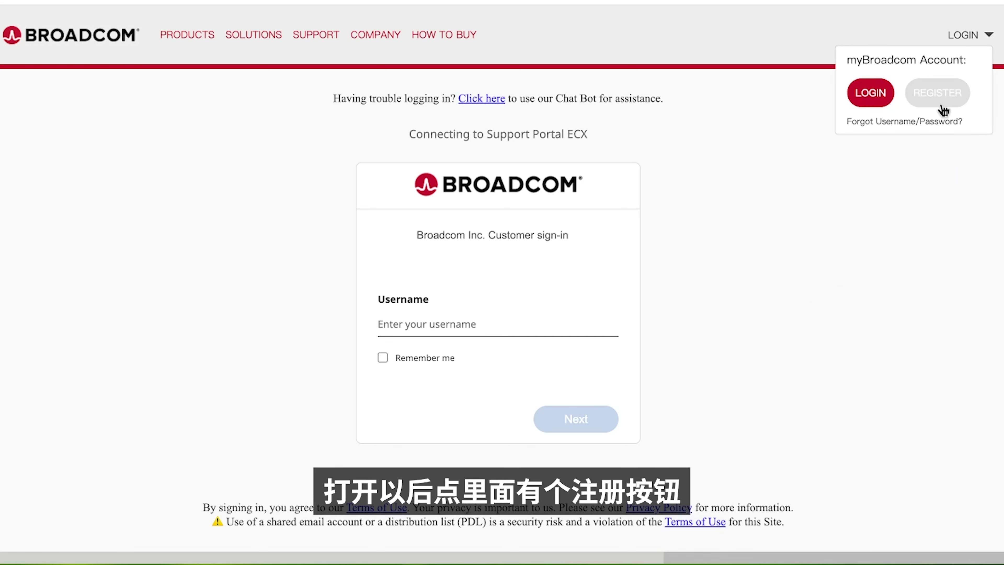
click(946, 97)
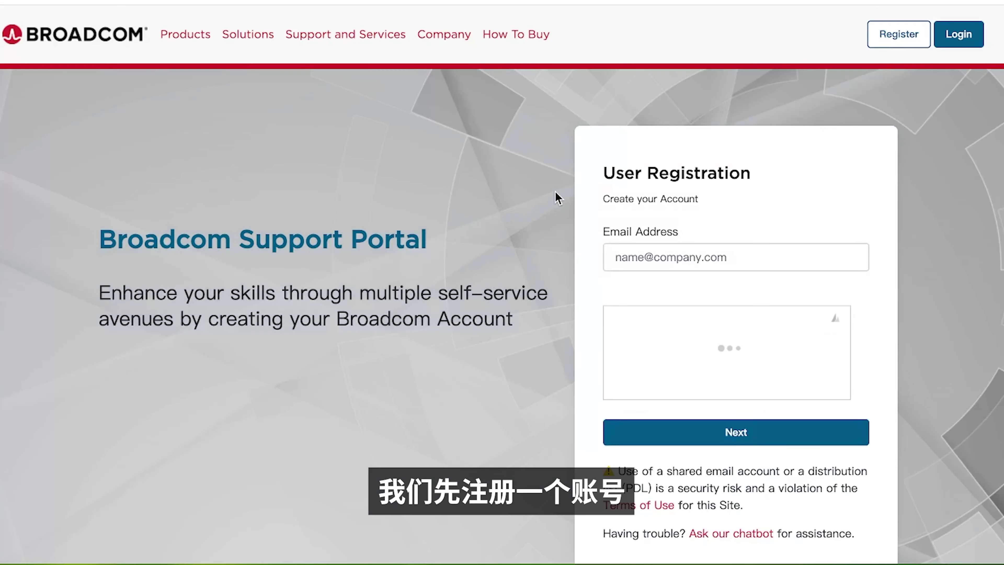
click(659, 258)
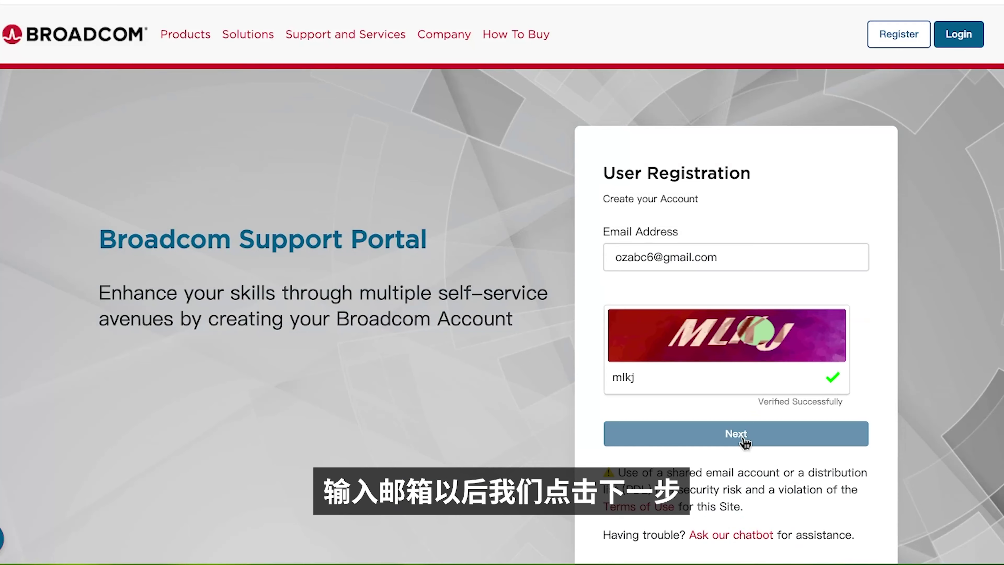
click(744, 435)
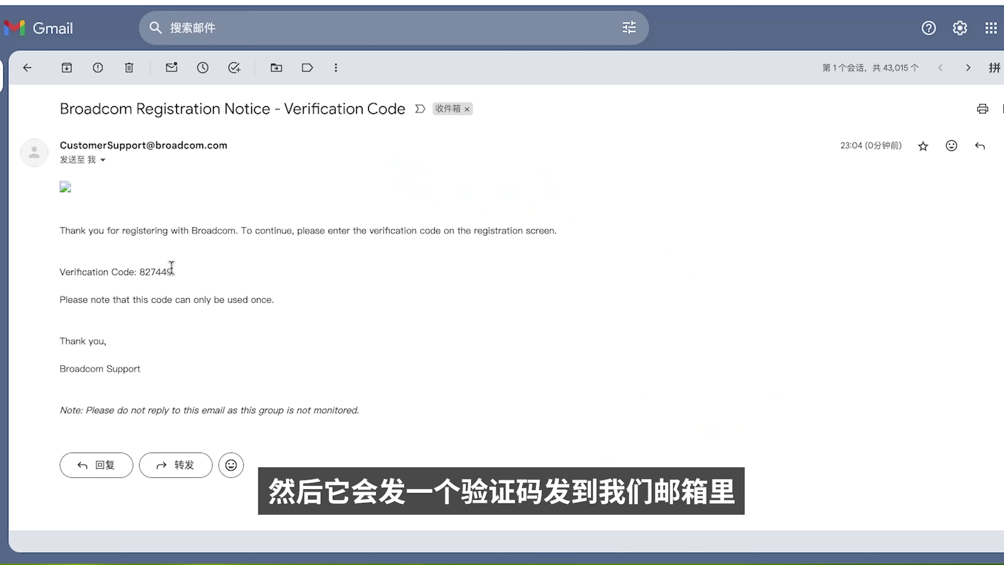
Copy the emailed verification code into the form and submit it
drag(172, 272, 139, 271)
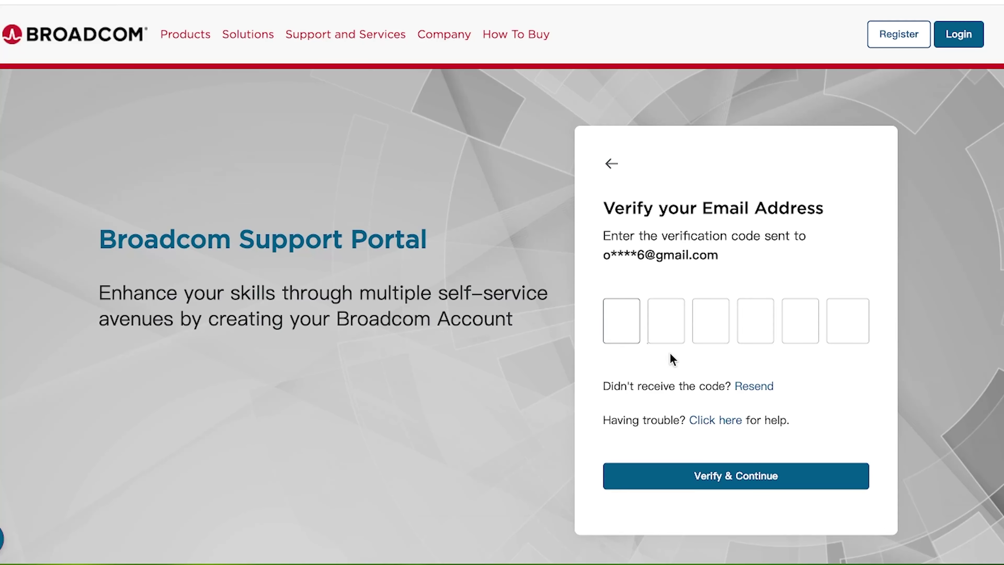
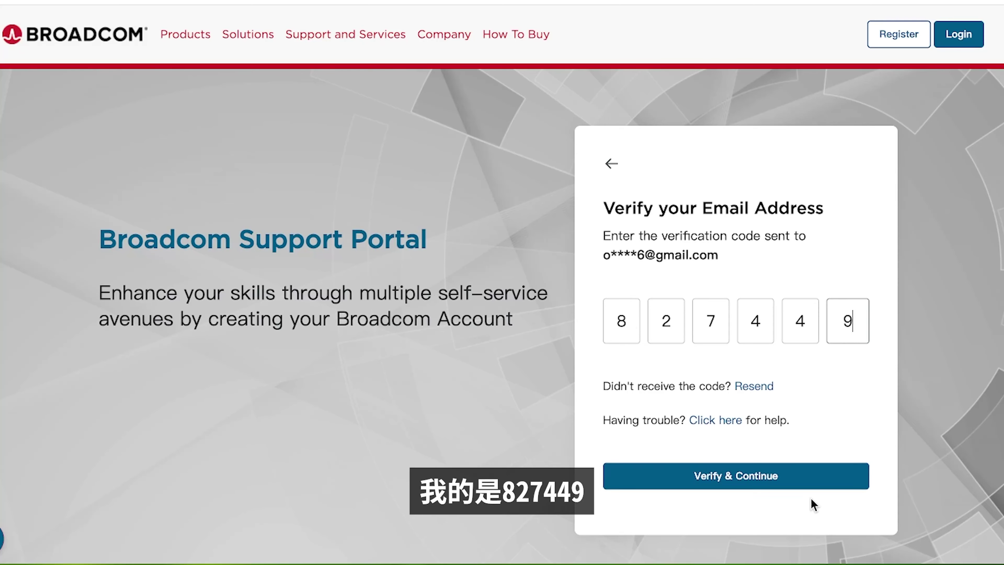
click(751, 482)
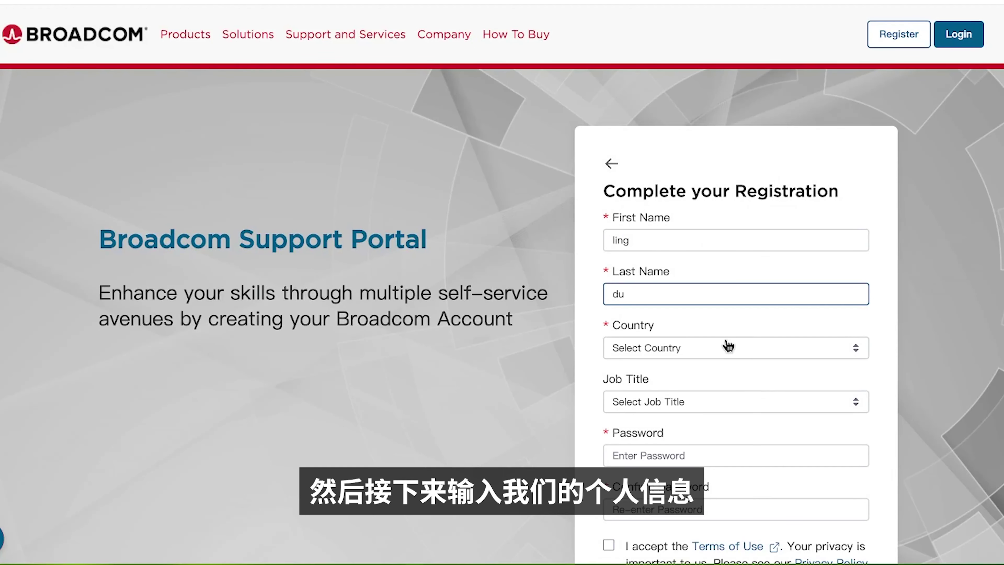
Complete the registration form with Australia as country, create the account and begin login
click(664, 348)
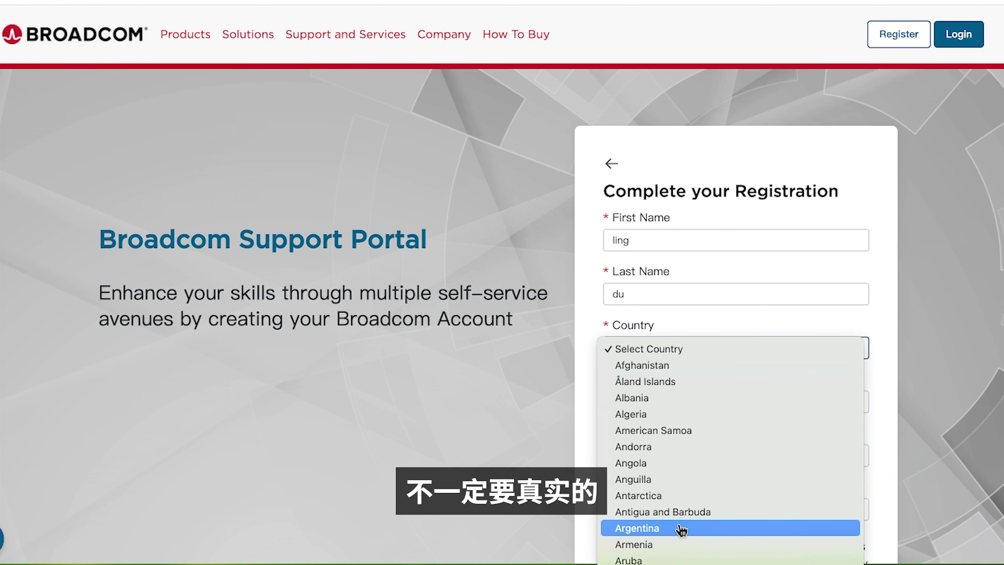
click(682, 556)
scroll(717, 347, down, 1)
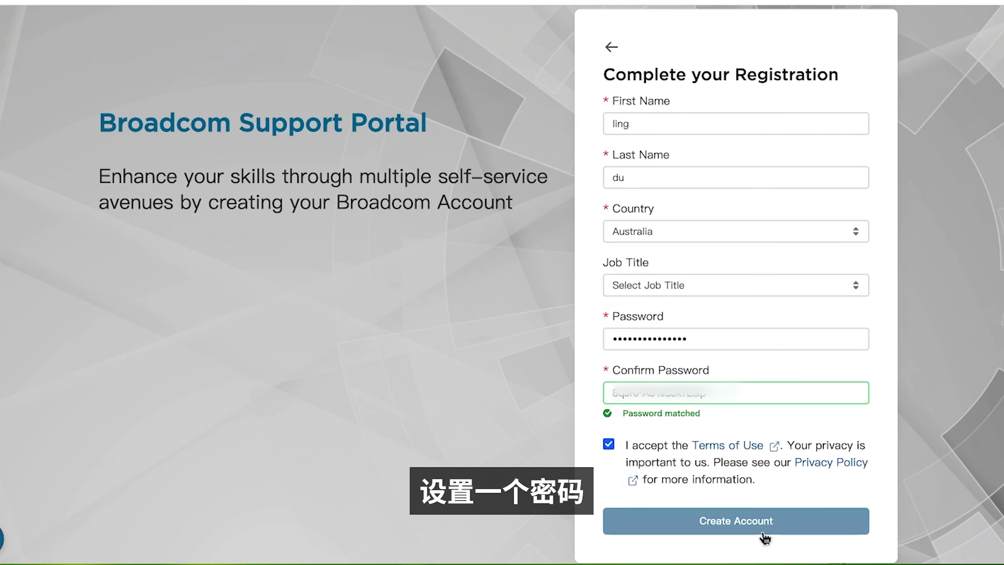
click(765, 534)
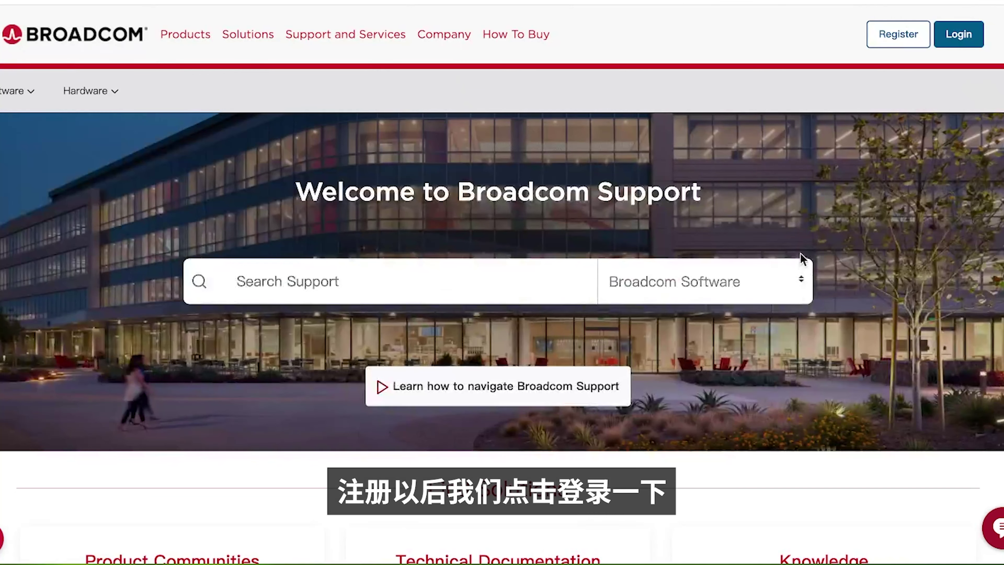
click(958, 34)
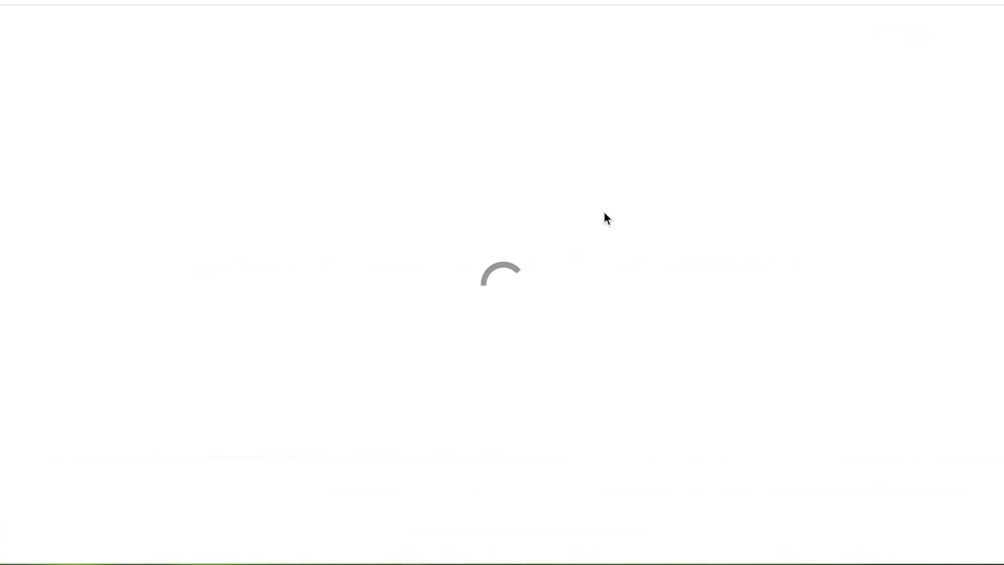
Finish signing in, then use the article's 点击前往 link to reach Broadcom's VMware Fusion page
click(595, 424)
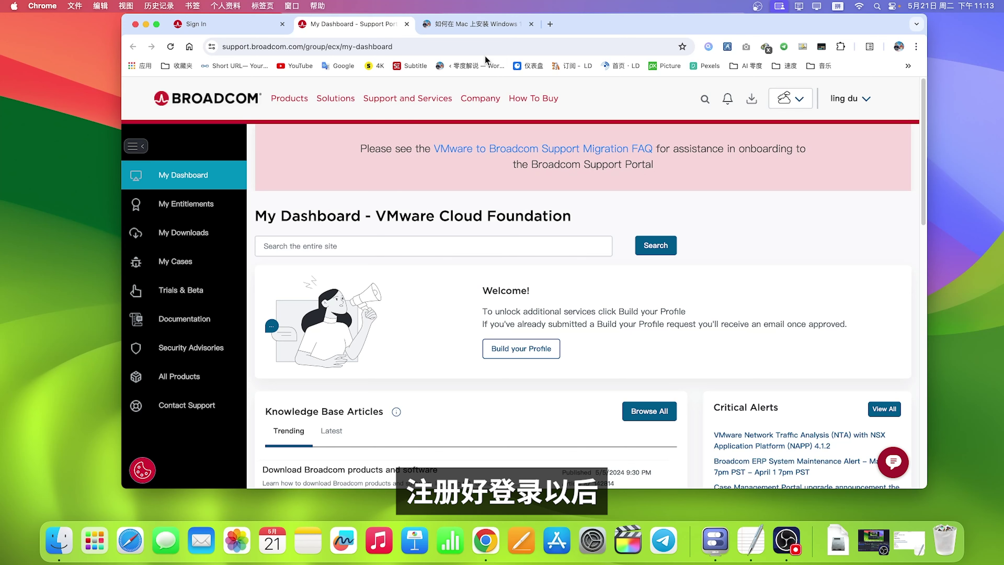
click(472, 24)
click(218, 40)
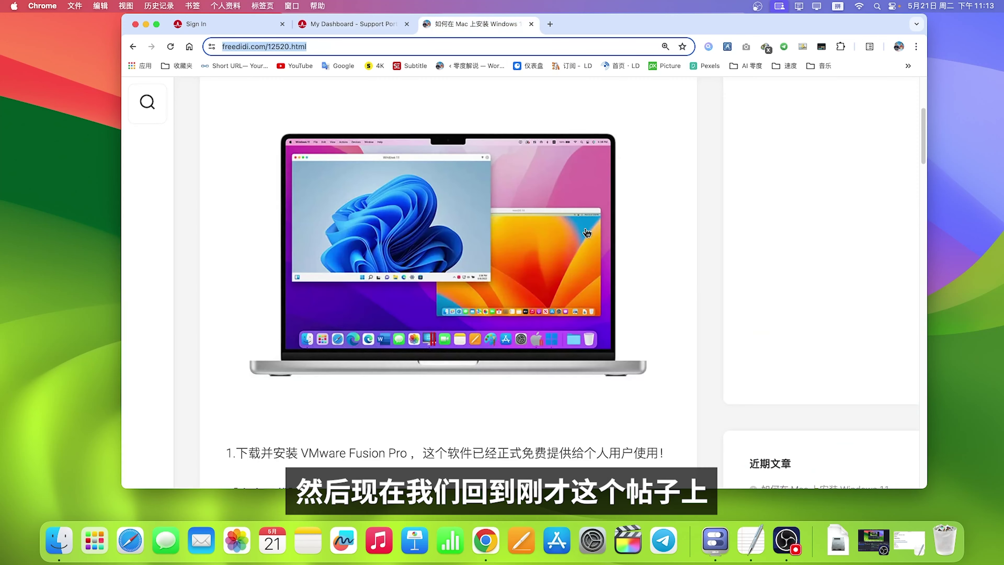
scroll(587, 233, down, 3)
drag(288, 417, 388, 418)
click(441, 419)
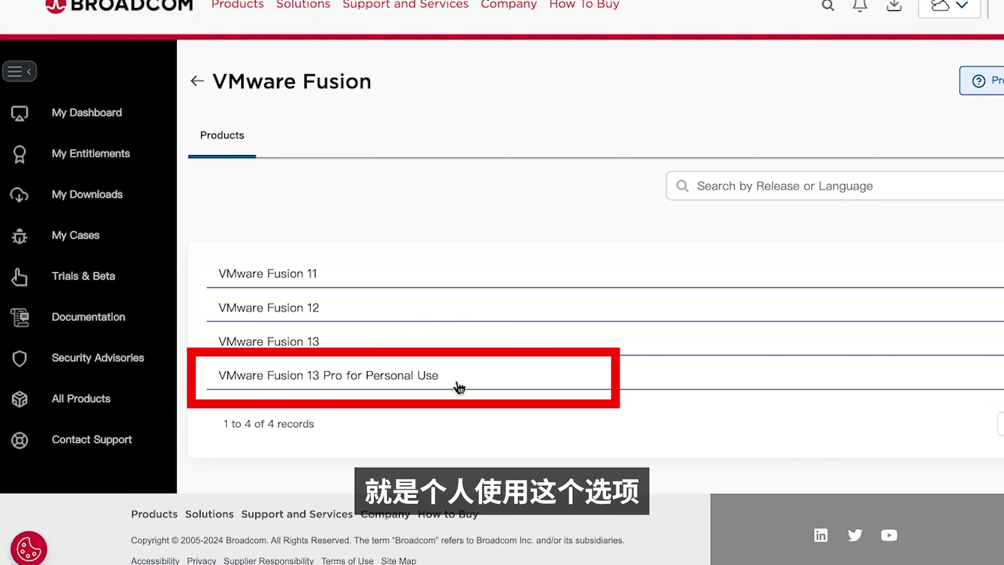
Expand VMware Fusion 13 Pro for Personal Use and open the 13.5.2 release downloads
click(376, 383)
scroll(376, 385, down, 3)
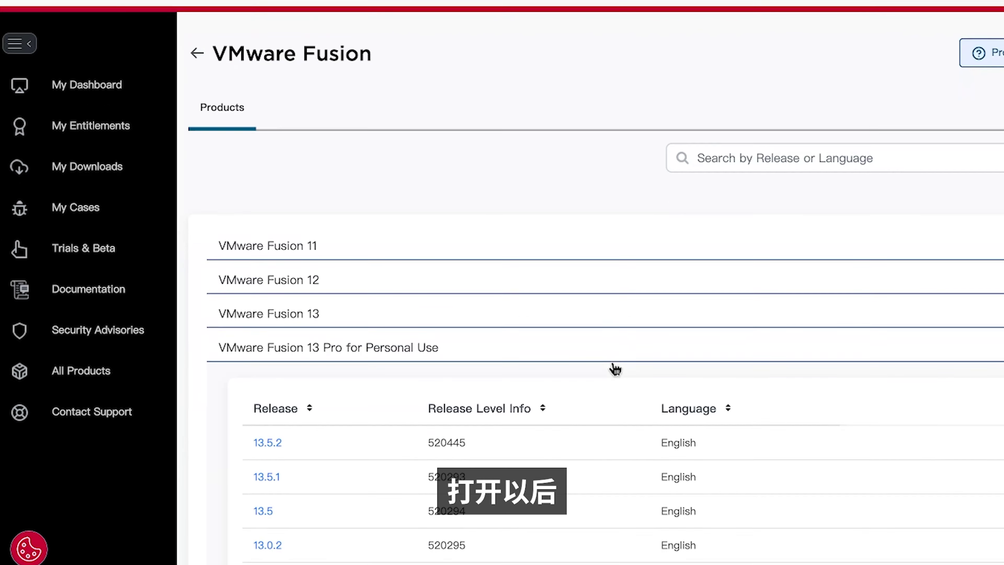
scroll(261, 395, down, 1)
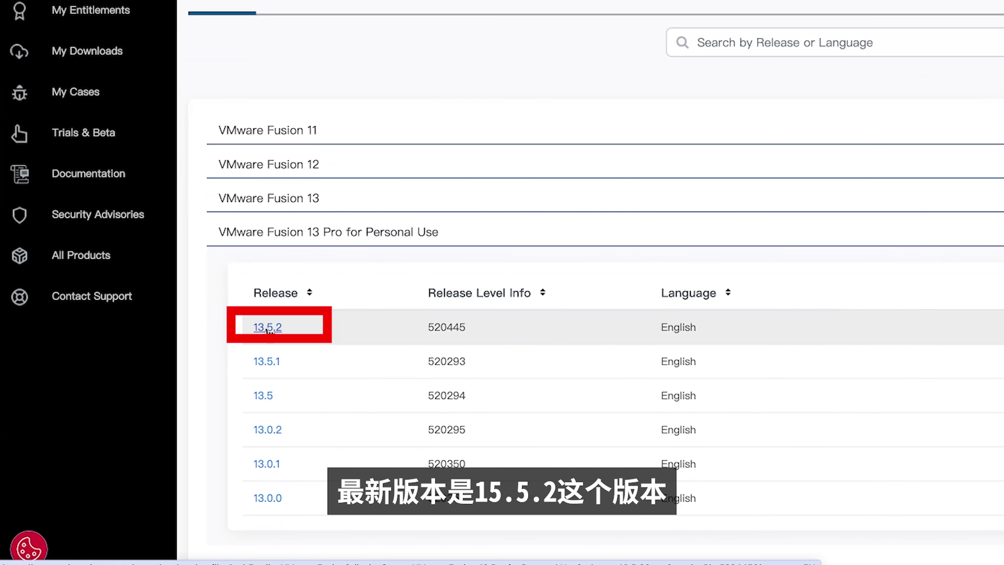
scroll(269, 331, down, 1)
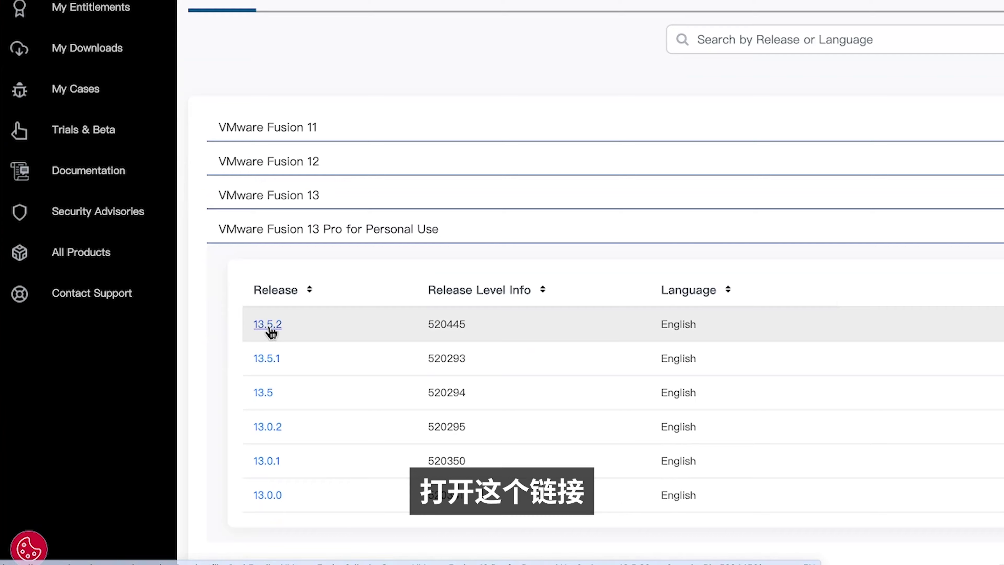
click(270, 331)
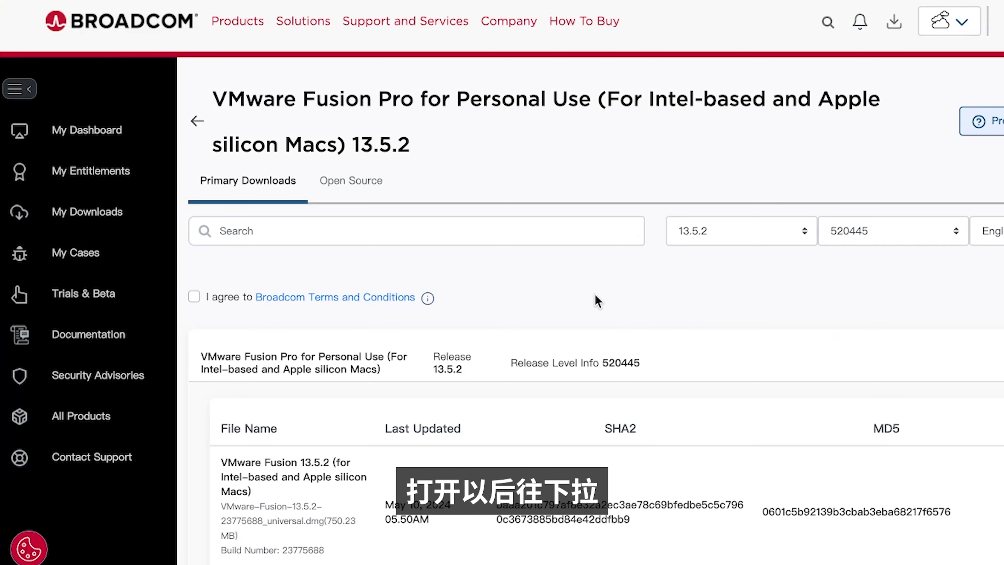
scroll(594, 299, down, 5)
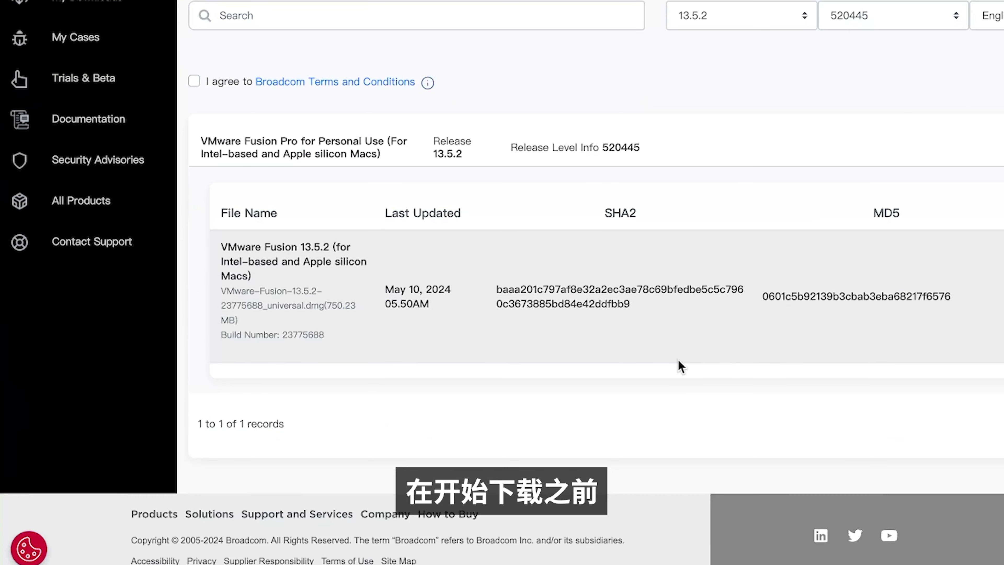
Accept the terms and submit the trade compliance verification for the 13.5.2 download
click(194, 81)
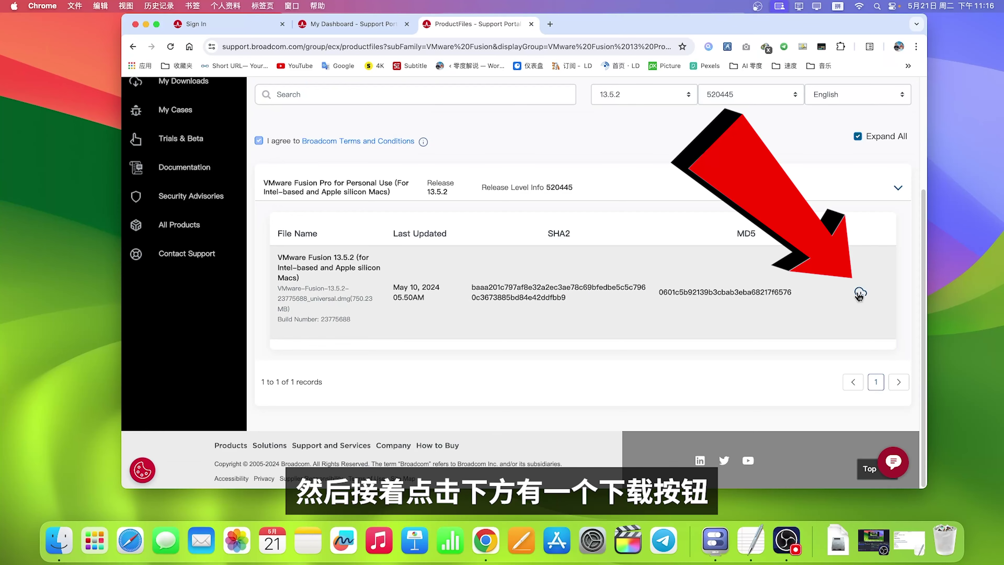
click(860, 293)
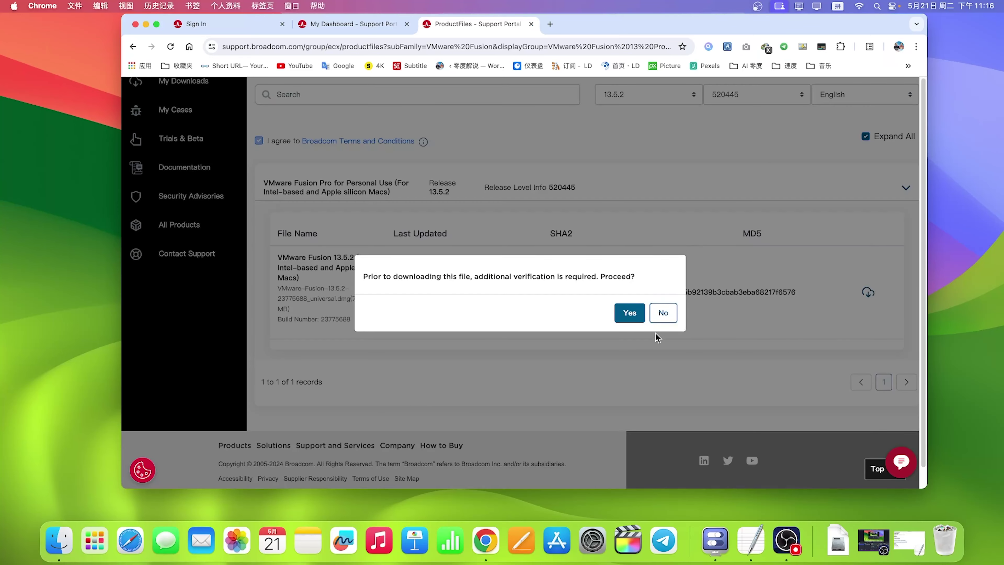
click(633, 313)
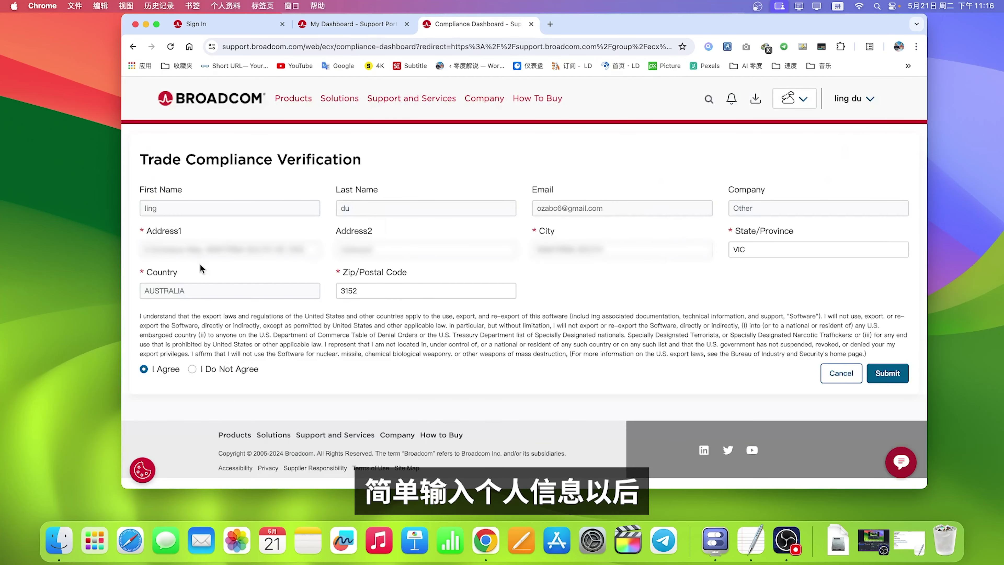
click(888, 372)
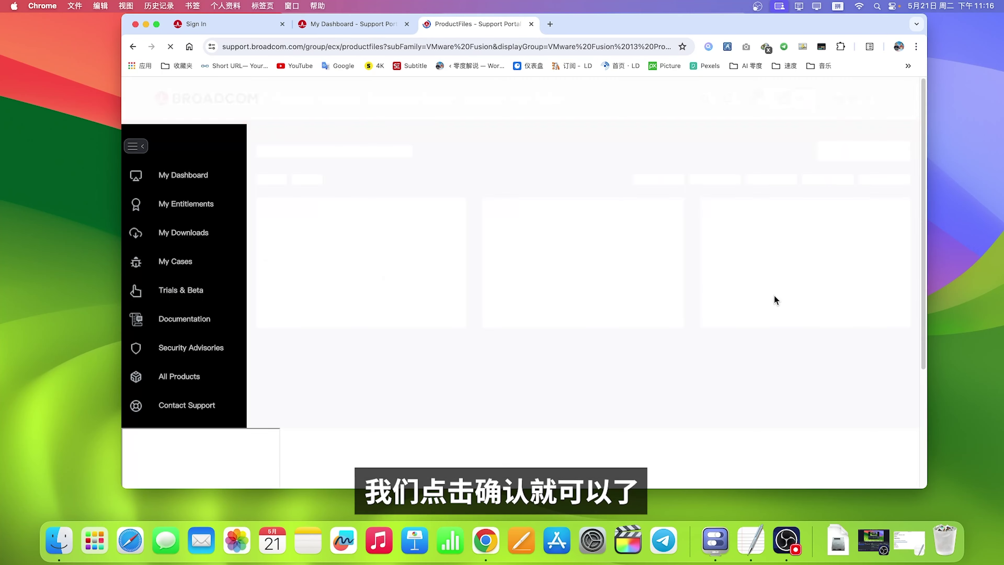
Download the 750 MB Fusion 13.5.2 dmg and open it from Chrome's downloads list
scroll(774, 295, down, 1)
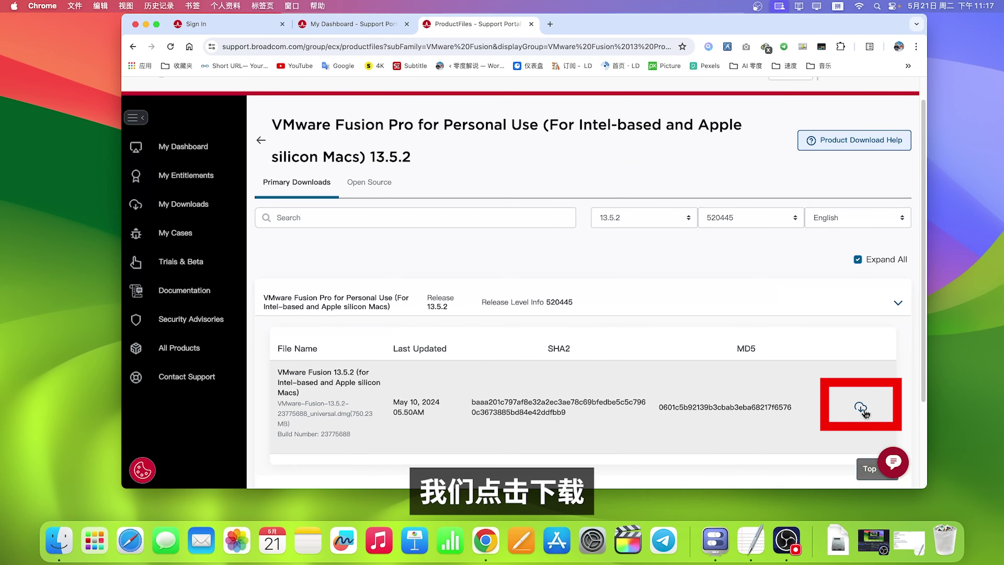
click(861, 407)
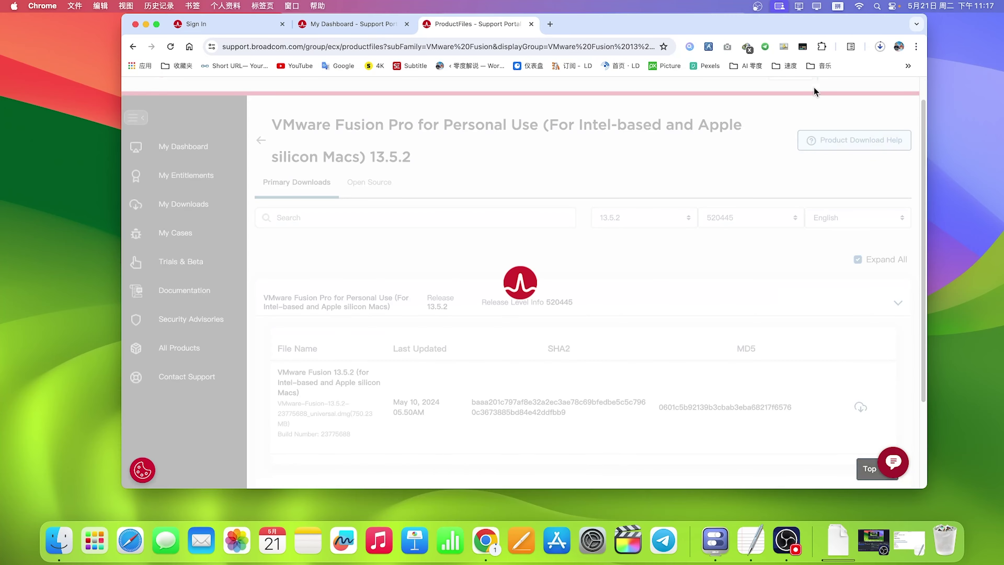
click(879, 47)
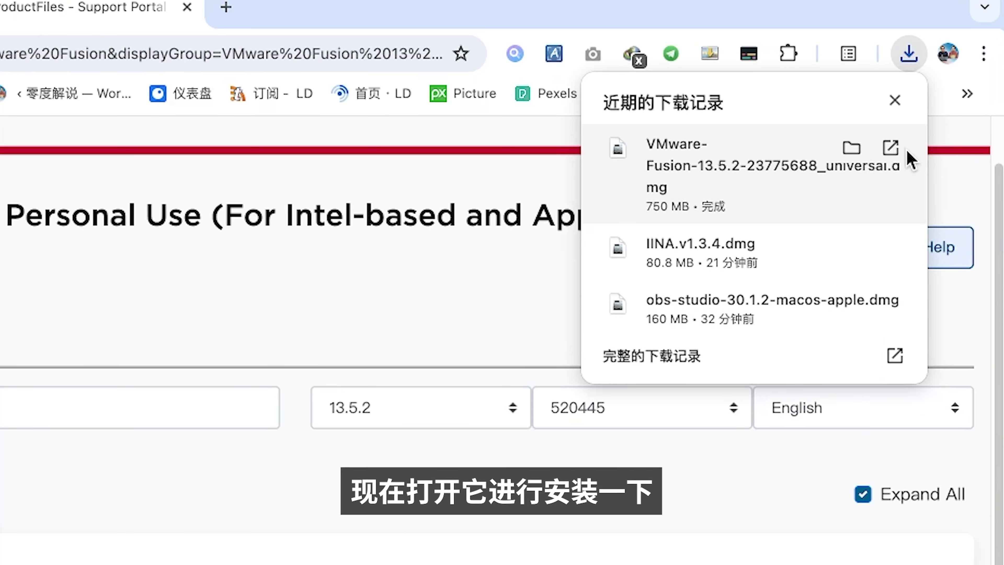
click(890, 147)
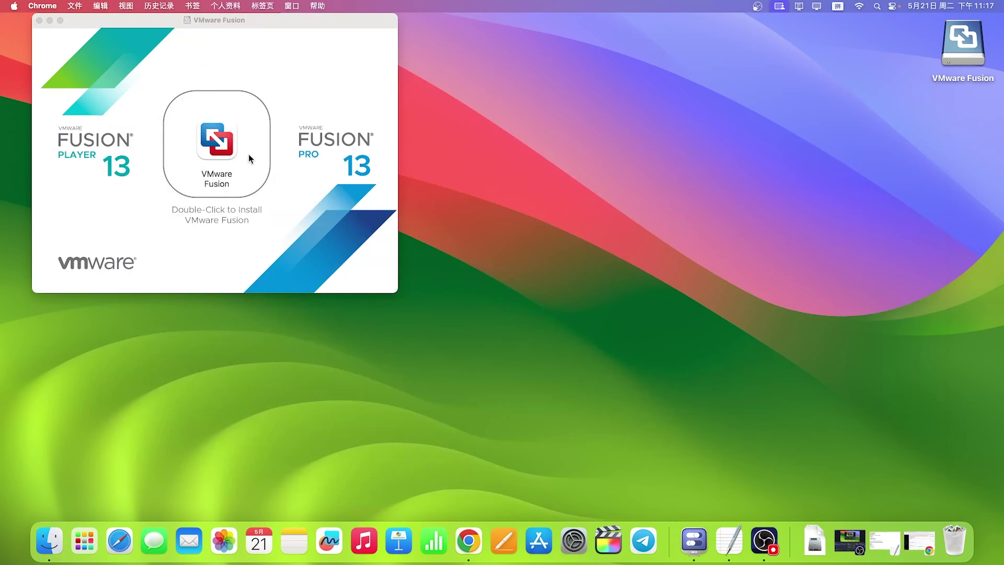
Launch the VMware Fusion installer from the disk image and confirm opening the downloaded app
drag(262, 18, 542, 101)
click(495, 222)
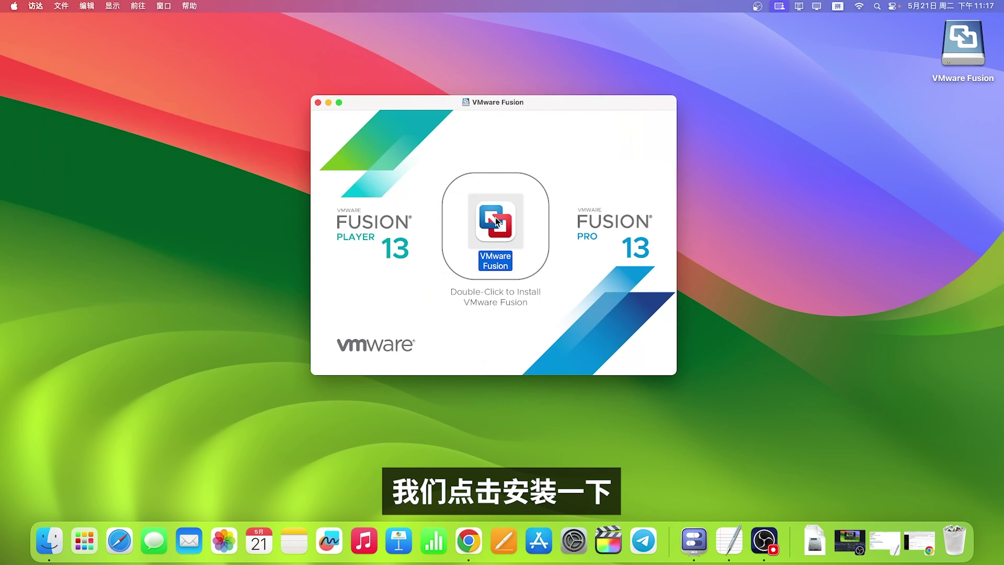
double_click(507, 218)
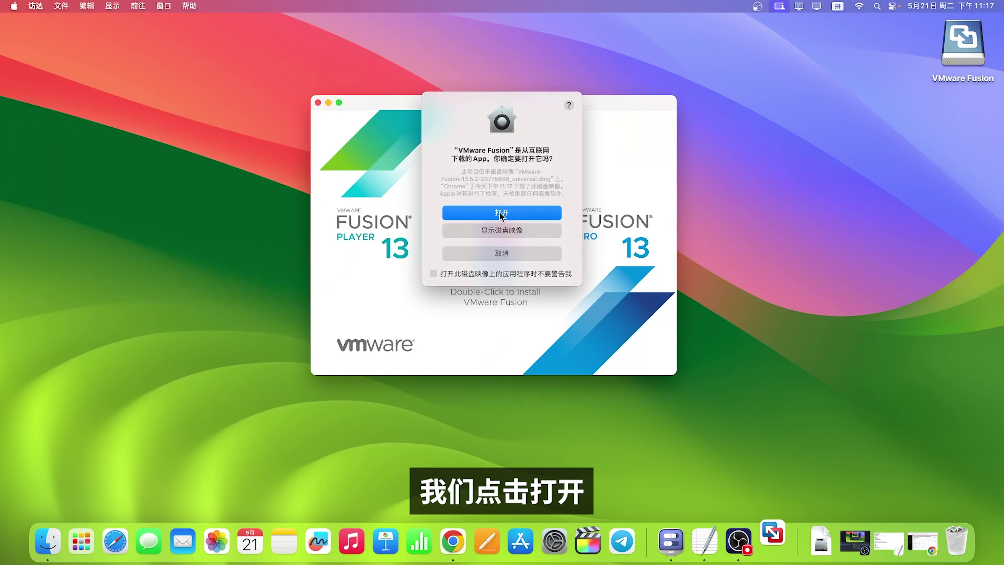
click(501, 213)
Authorize with the admin password, agree to the licence, and choose the free personal-use licence
text(••••••••••)
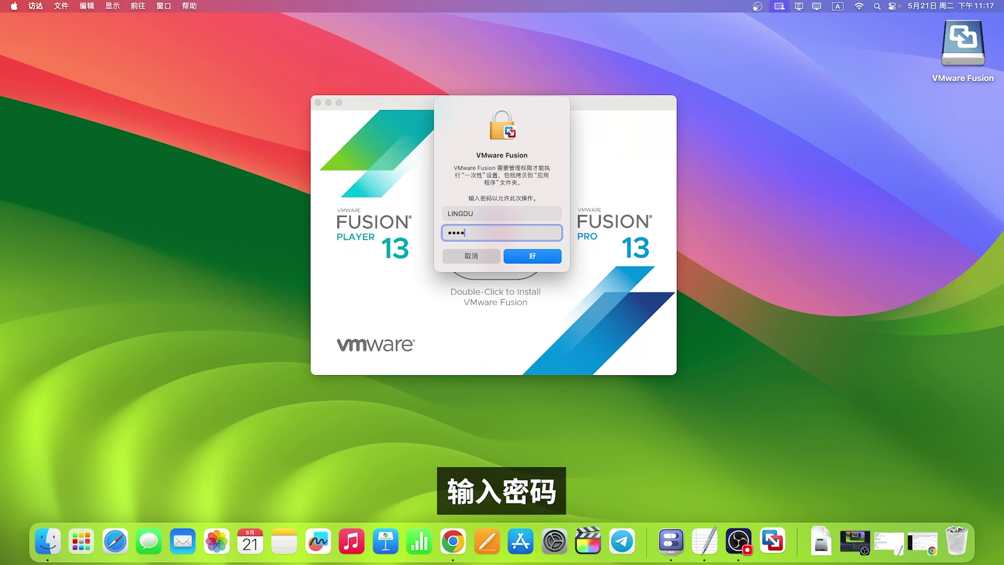
click(539, 260)
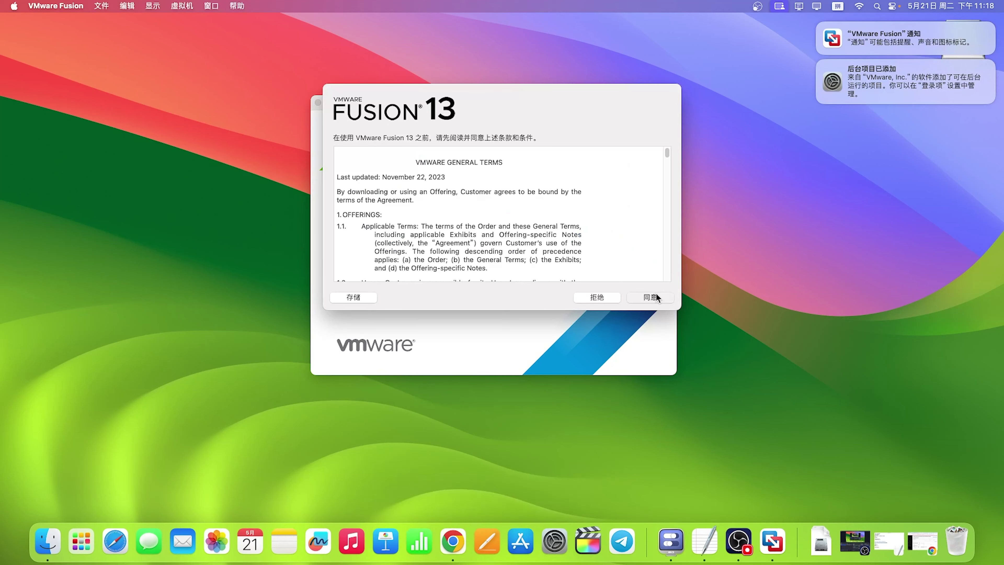
click(655, 297)
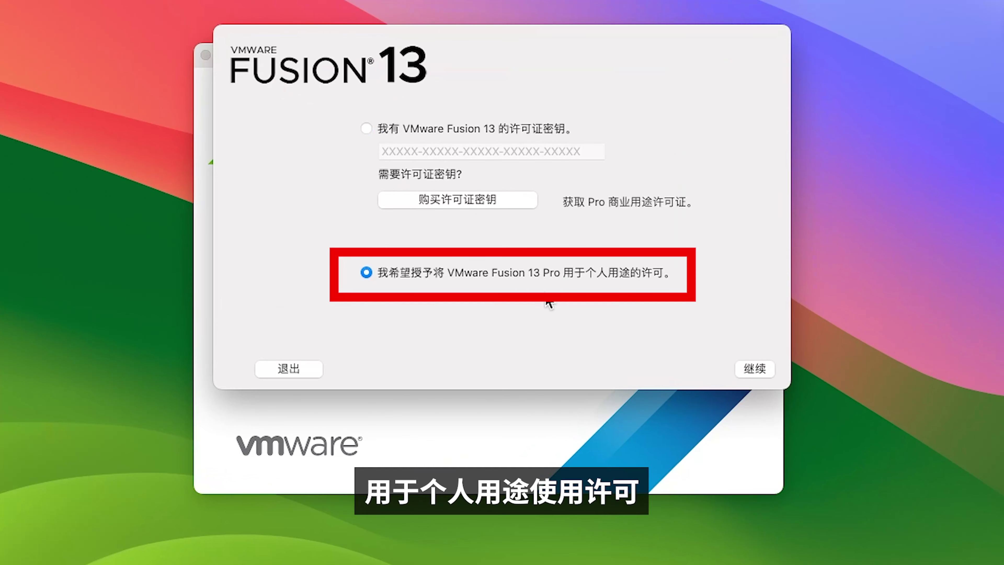
click(755, 369)
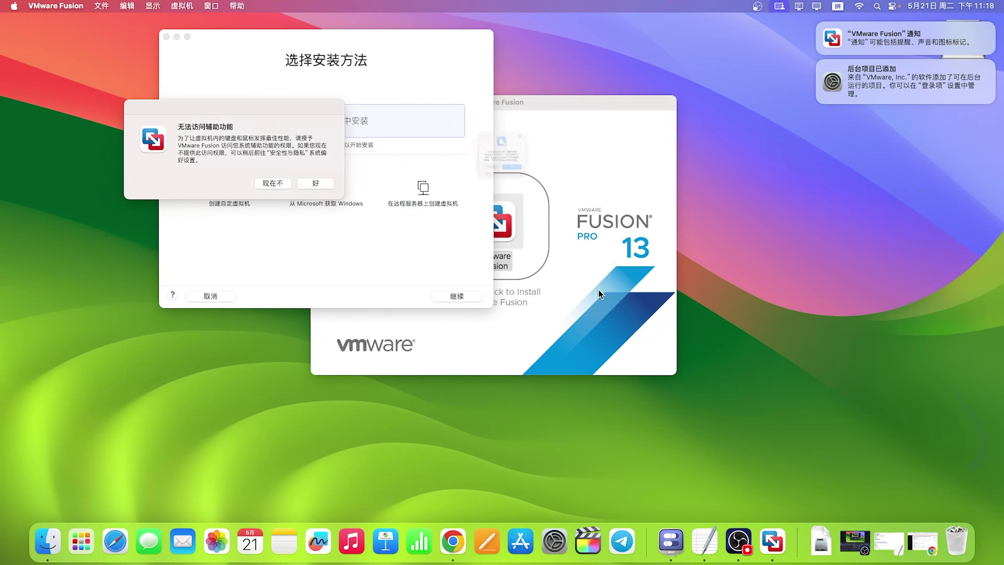
Allow the permission prompts and enable VMware Fusion under Accessibility, confirming with the admin password
click(548, 199)
click(316, 185)
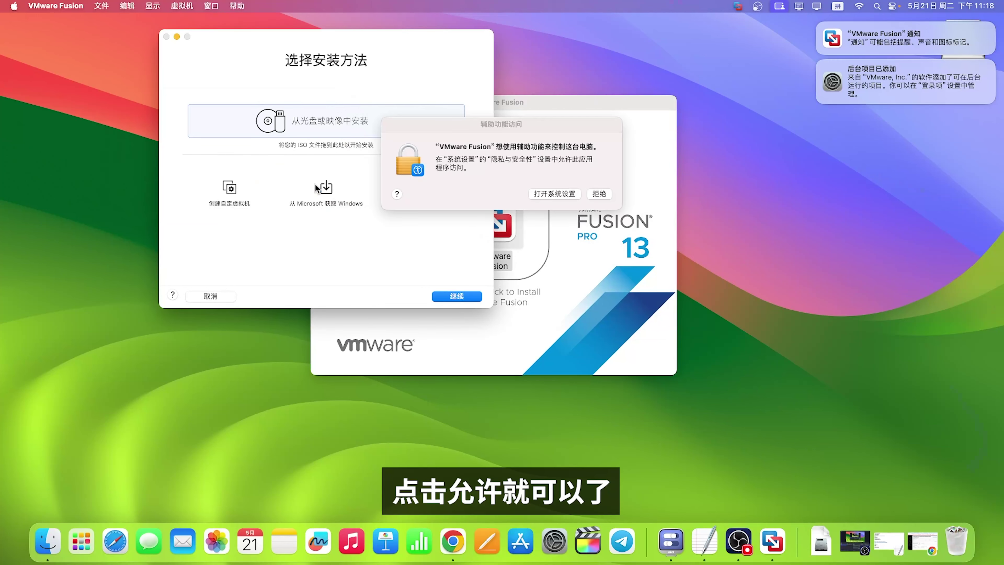
click(555, 193)
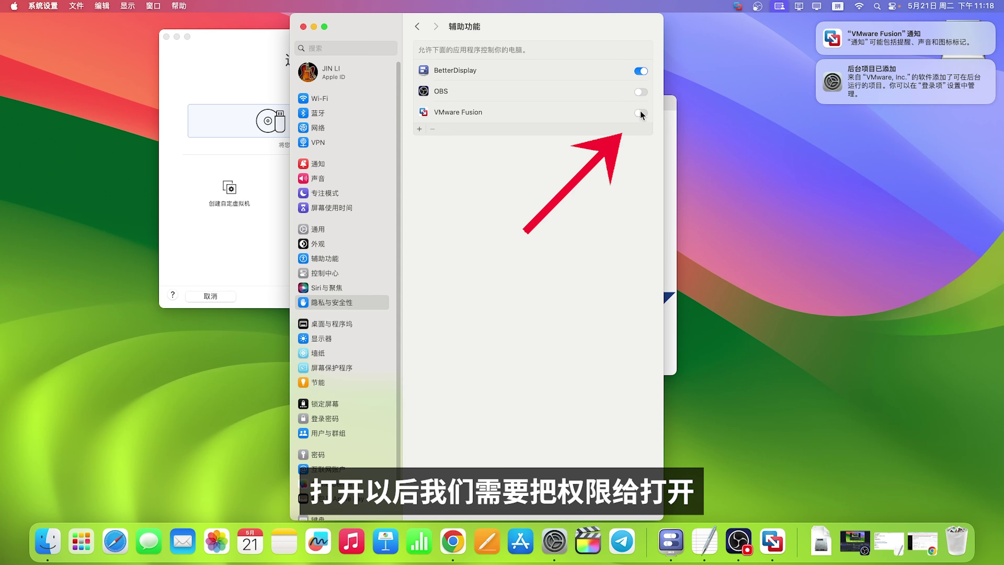
click(641, 112)
text(••••••)
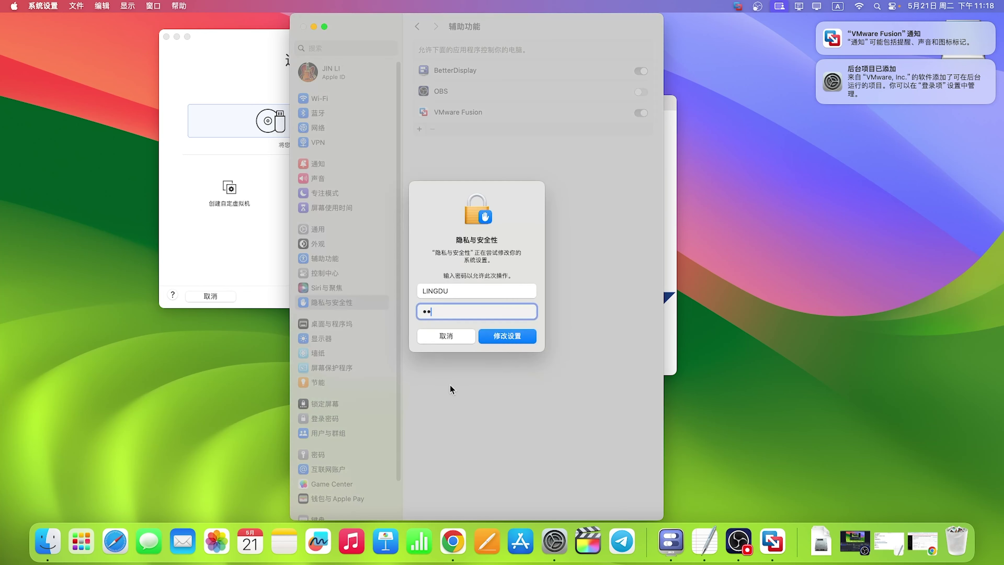
text(••)
click(499, 338)
click(303, 26)
Scroll the article to the Windows 11 ARM BT section and select its ed2k and magnet links
drag(304, 38, 522, 121)
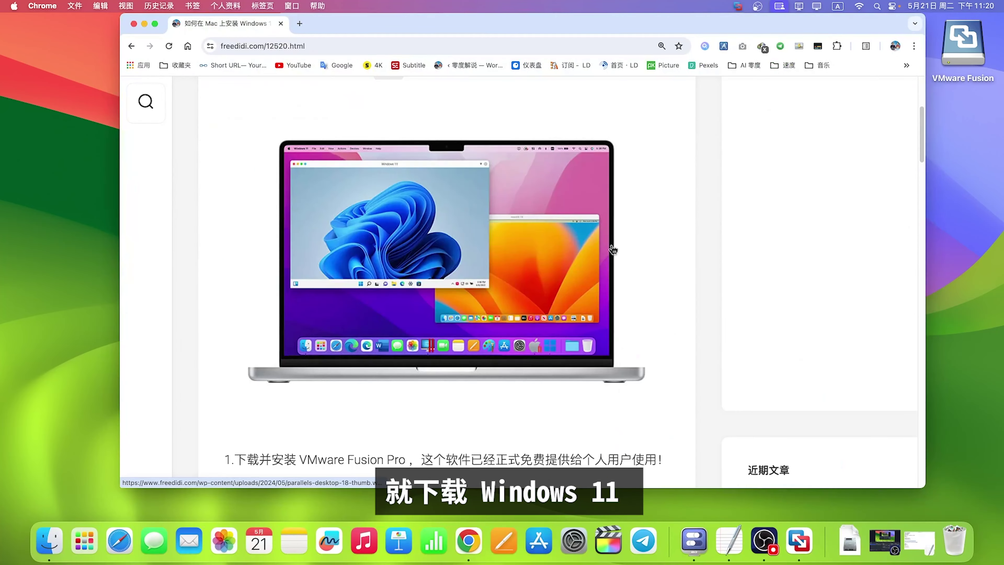
scroll(613, 249, down, 6)
drag(235, 352, 500, 355)
scroll(572, 325, down, 2)
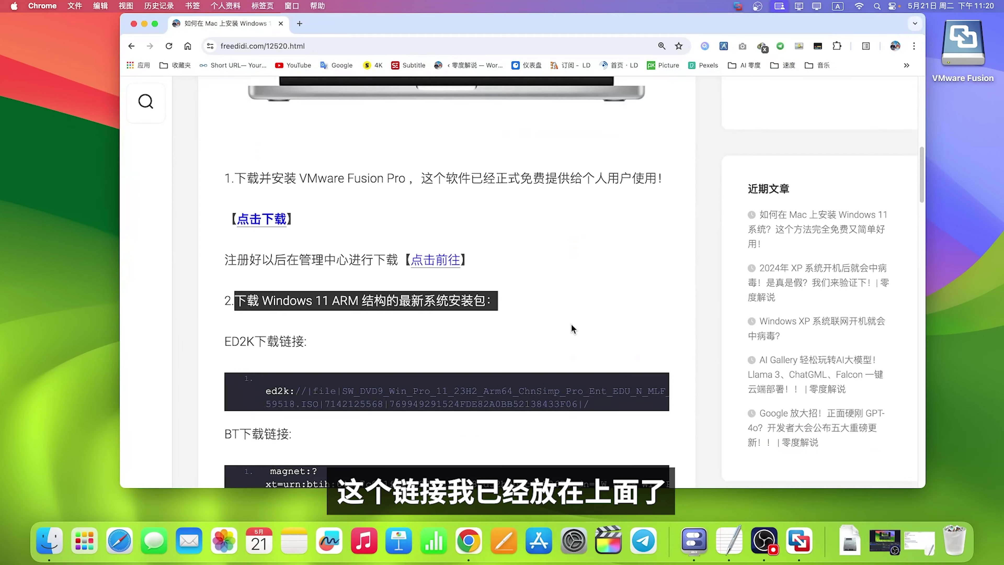
scroll(571, 325, down, 2)
drag(224, 307, 276, 301)
drag(306, 400, 207, 396)
scroll(484, 284, down, 5)
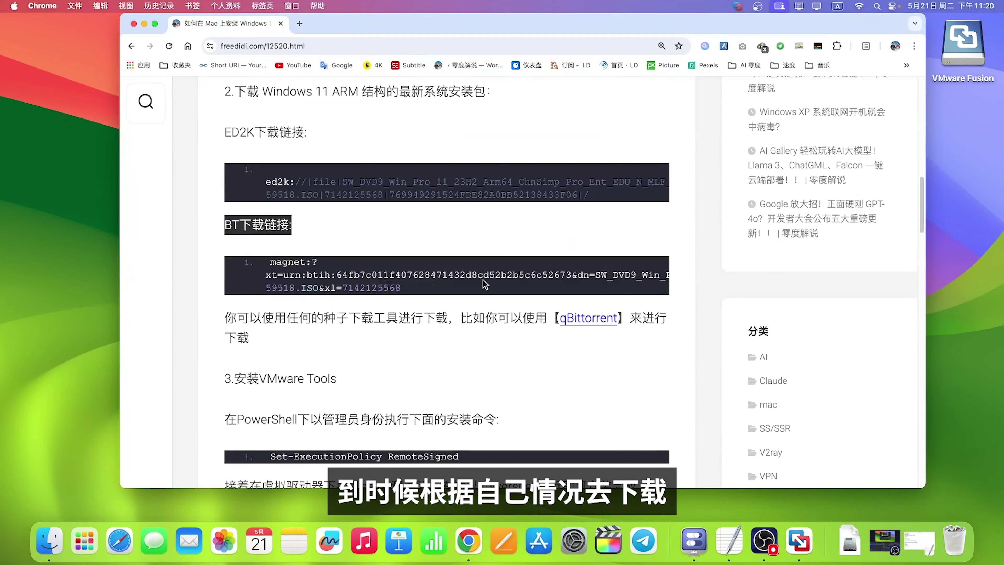
click(267, 178)
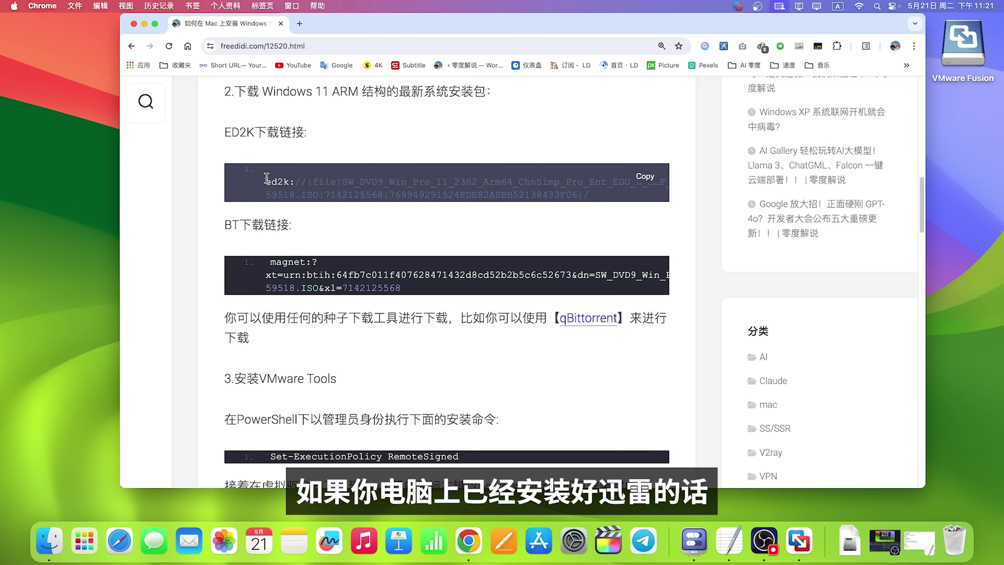
mouse_move(266, 178)
mouse_down()
mouse_move(668, 197)
mouse_move(666, 220)
mouse_up()
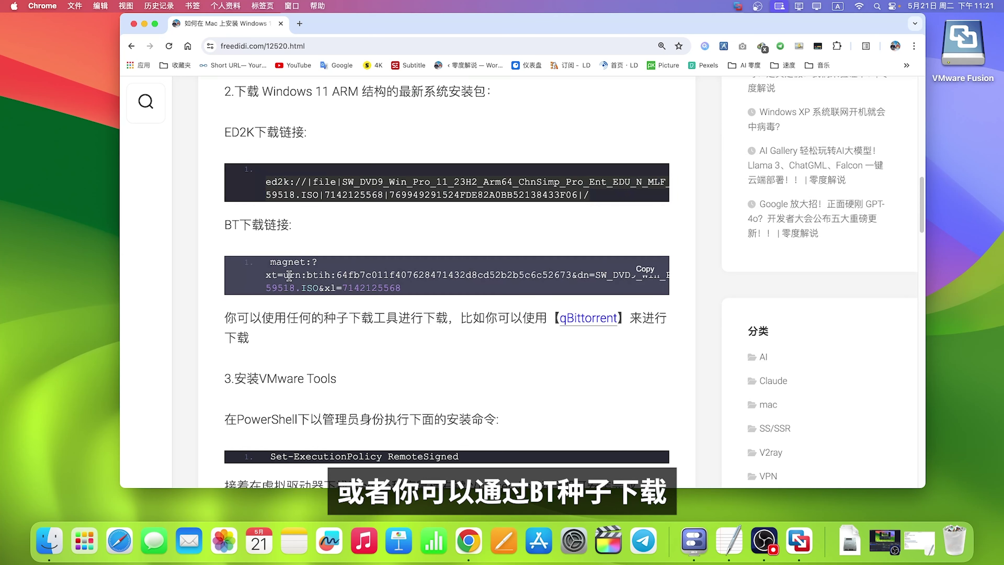
mouse_move(269, 267)
mouse_down()
mouse_move(312, 265)
mouse_move(426, 295)
mouse_up()
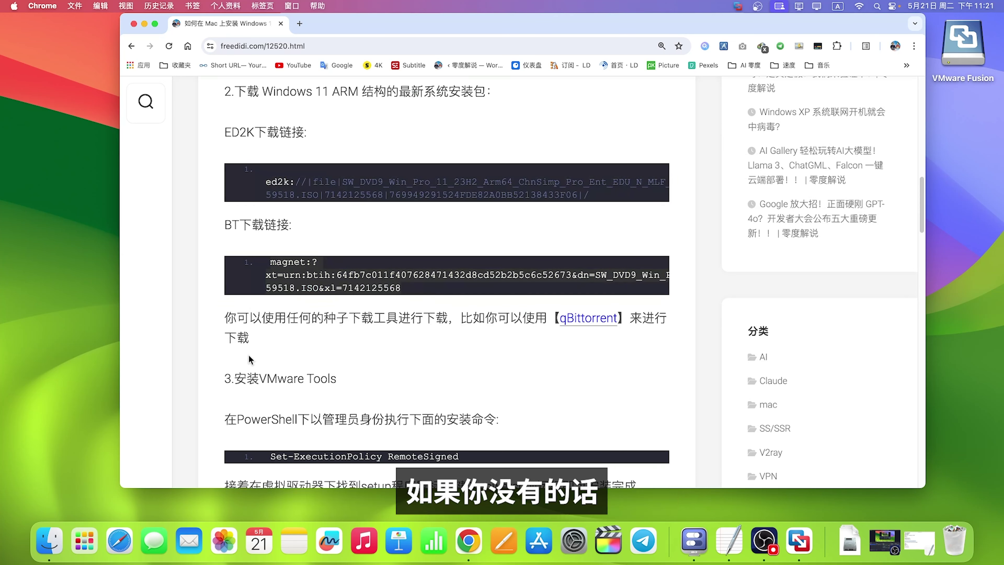
Download qBittorrent v4.6.4 for macOS from FossHub and add a torrent from the magnet link
right_click(587, 324)
click(590, 320)
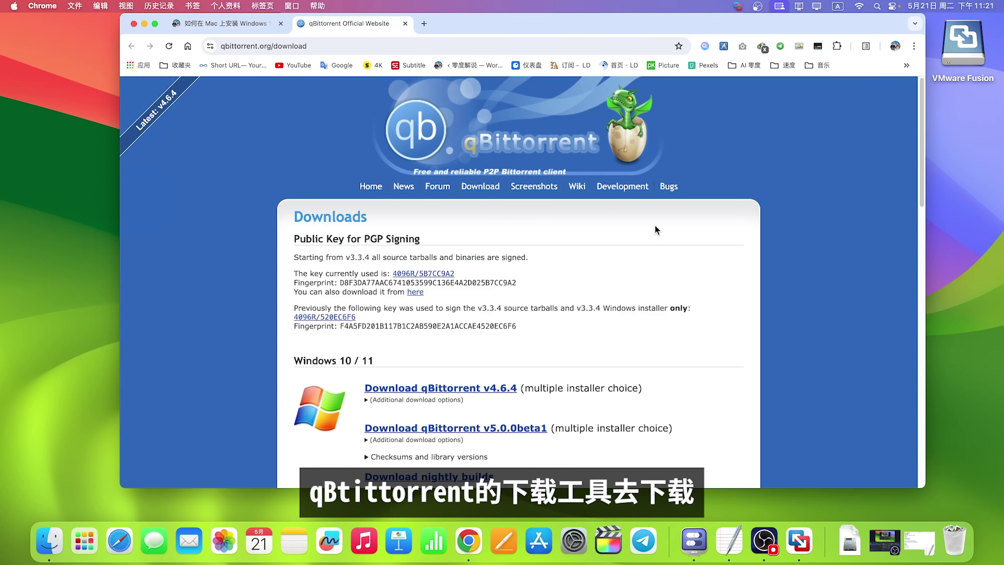
click(271, 47)
scroll(573, 240, down, 3)
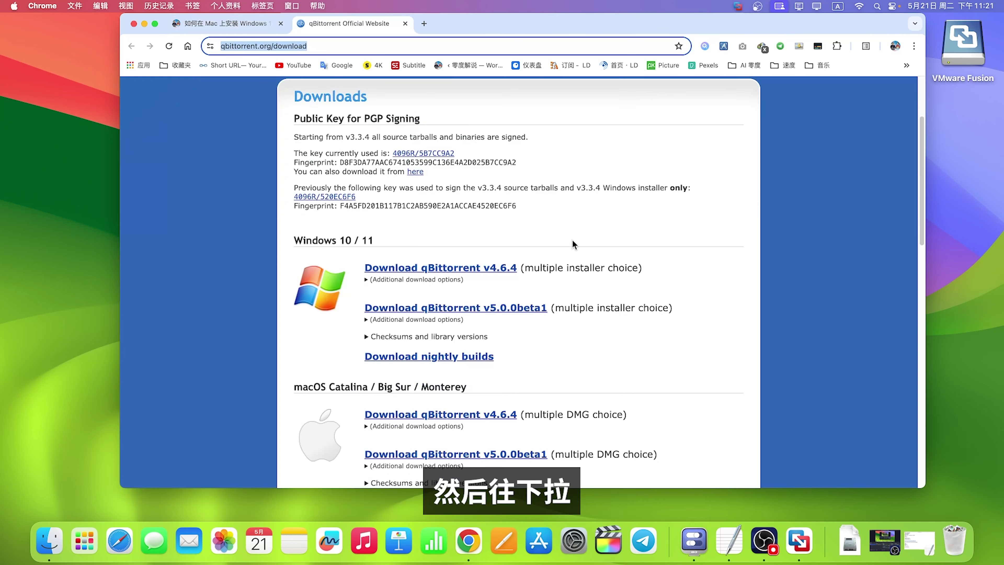
scroll(582, 234, down, 4)
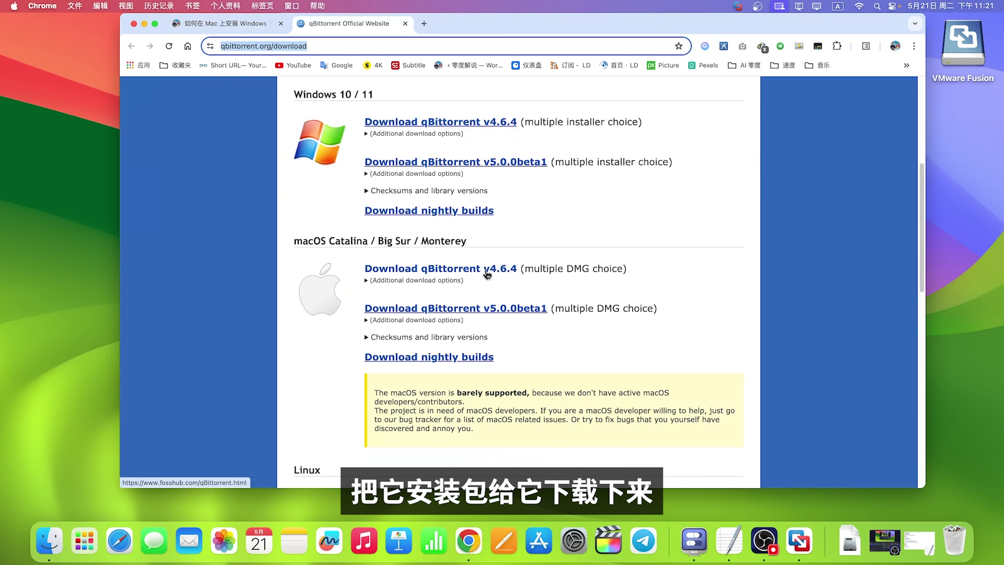
click(487, 273)
click(605, 318)
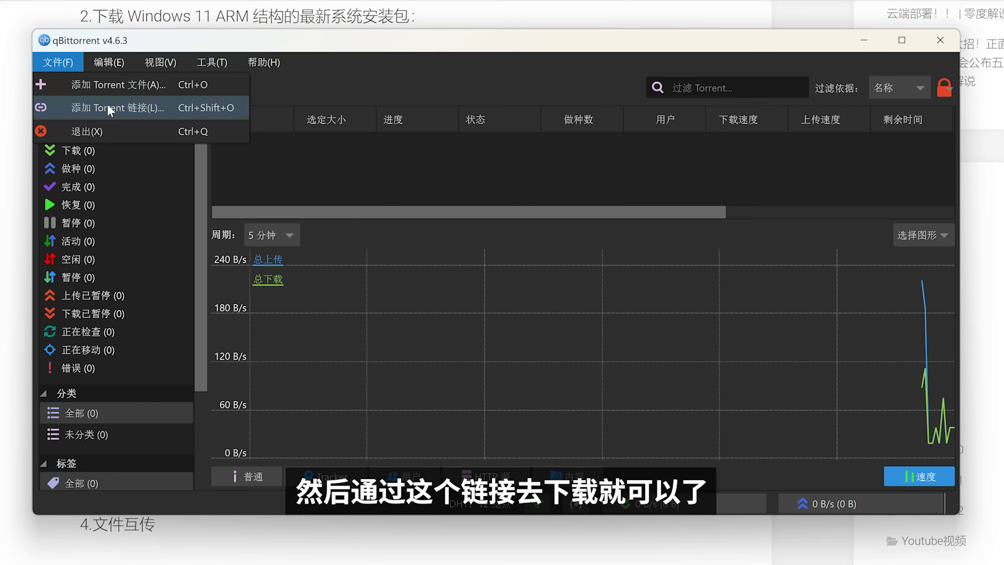
click(108, 107)
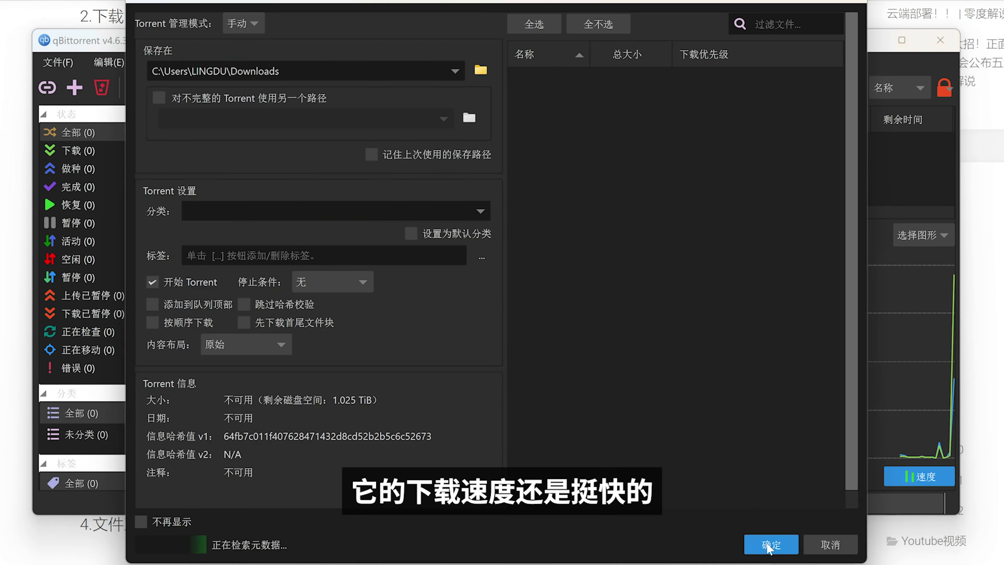
Download the Windows 11 ARM torrent and move the finished ISO onto the desktop
click(766, 542)
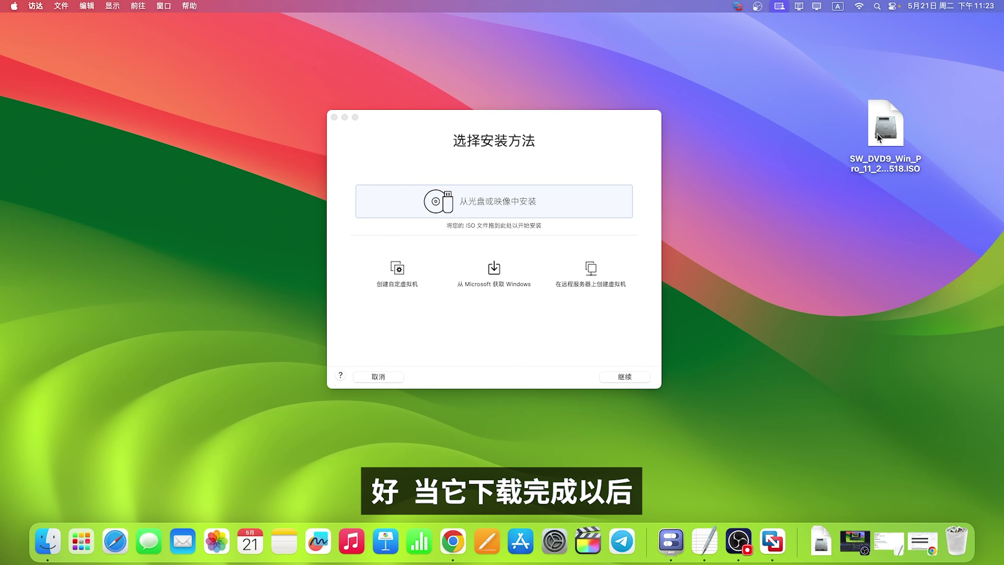
drag(878, 135, 878, 181)
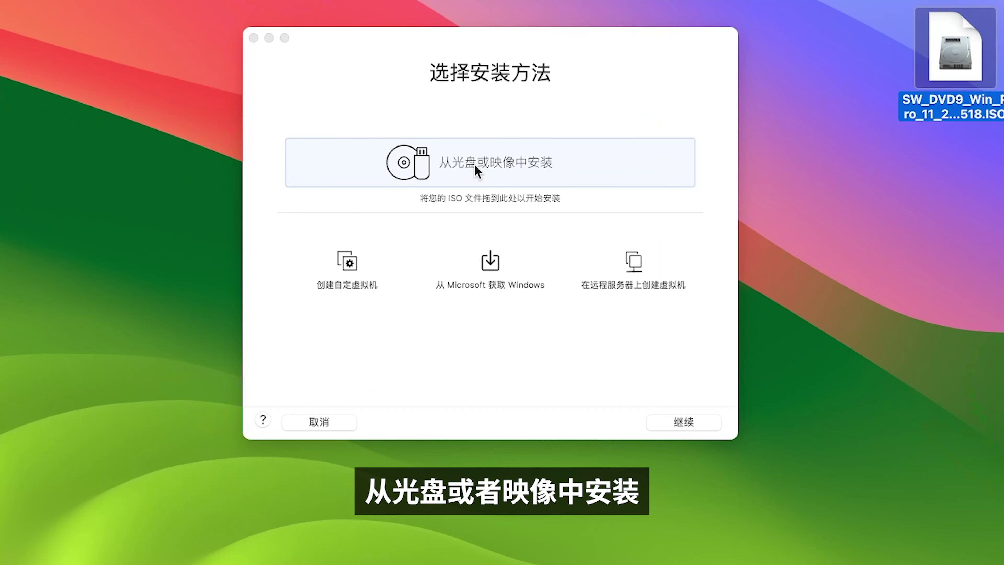
Use the desktop Windows 11 ARM ISO as installation image, keeping the default firmware
drag(955, 47, 507, 151)
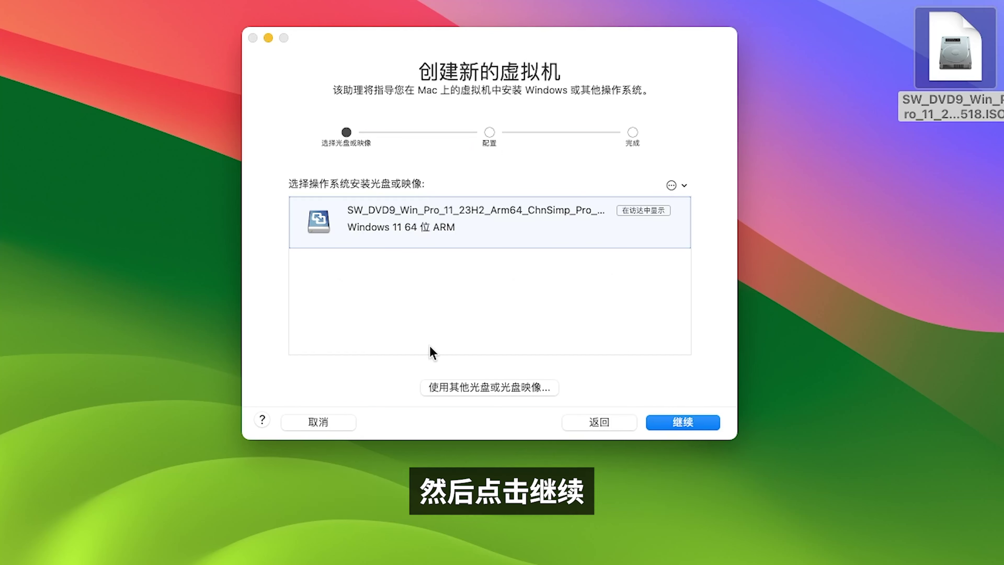
click(666, 423)
click(703, 427)
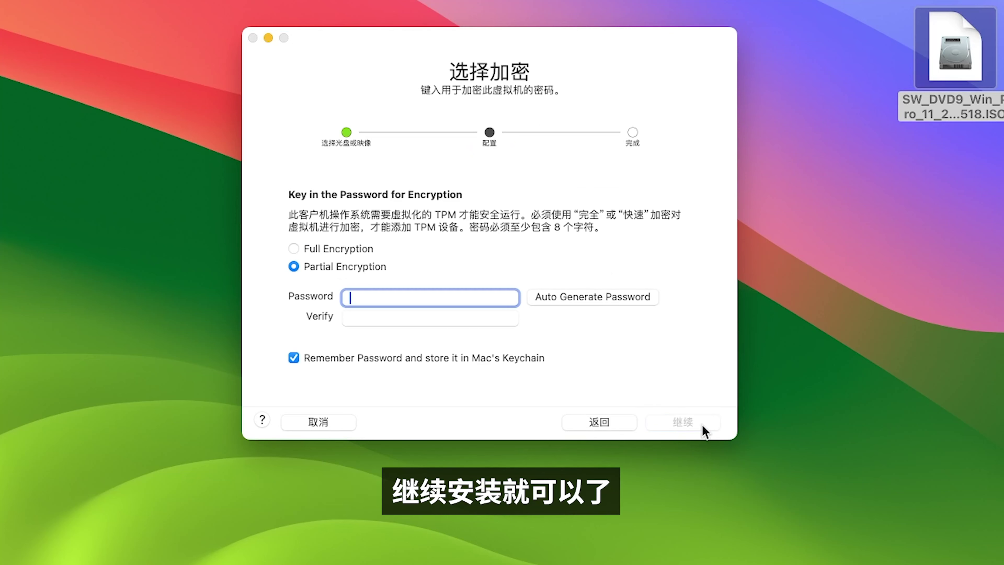
Set and confirm the VM encryption password, finish the wizard, and save under the default name
text(•••••••••)
key(Tab)
text(•••••••••)
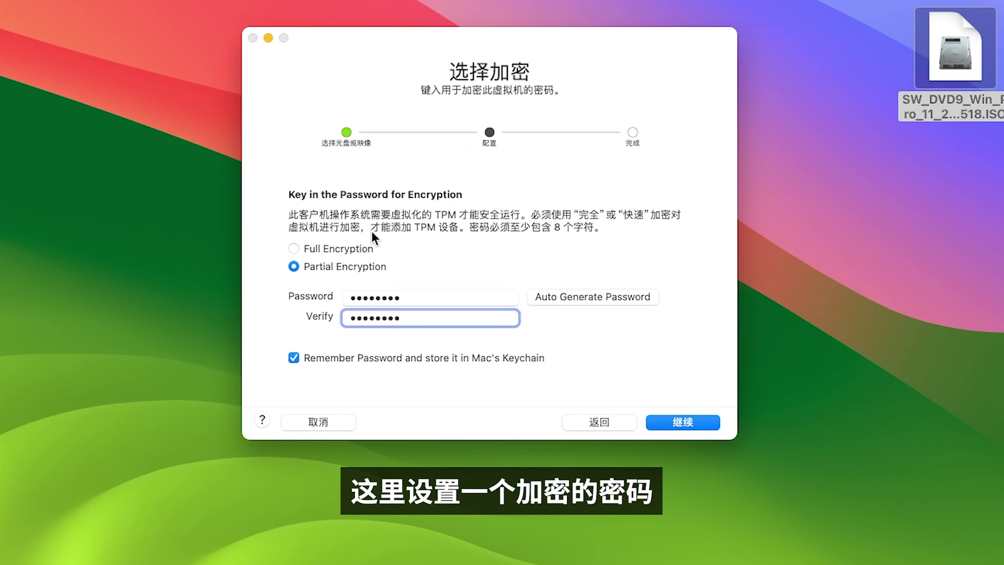
click(704, 428)
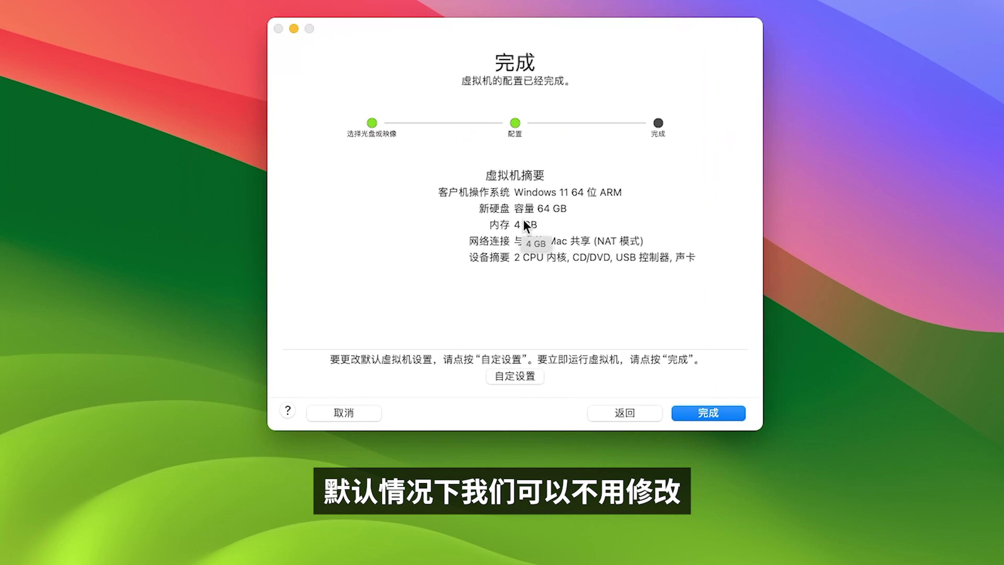
click(727, 414)
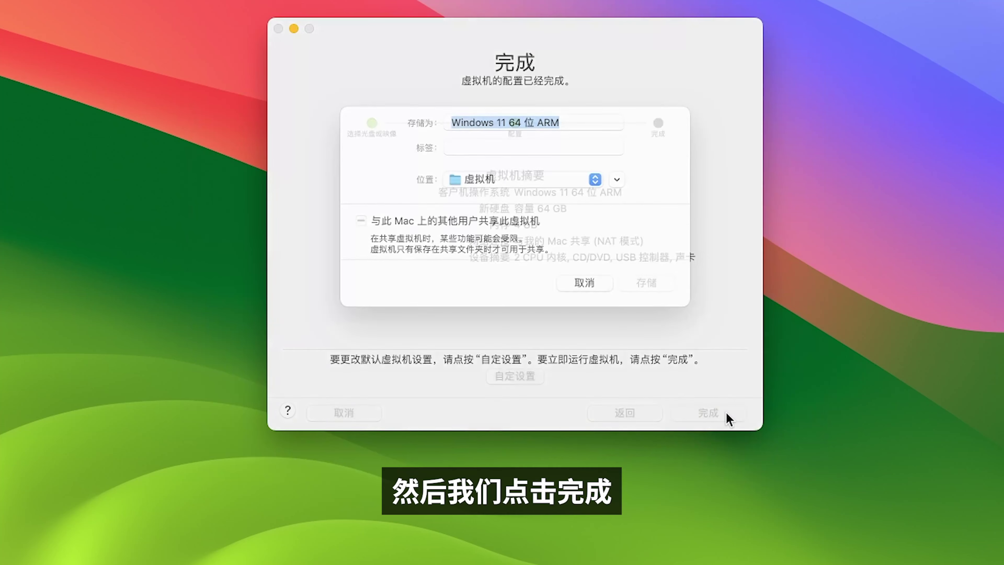
click(647, 302)
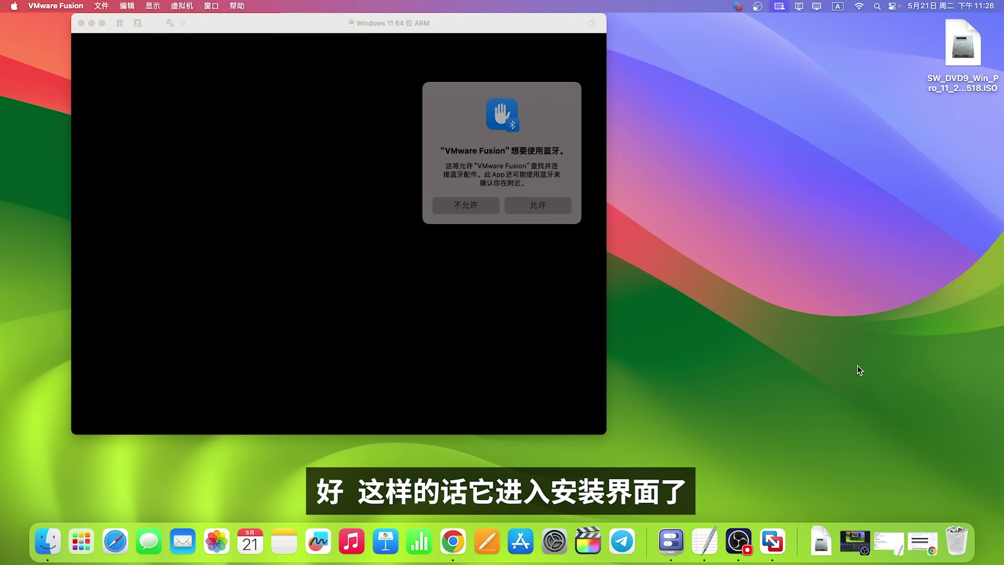
Allow Bluetooth, boot the Windows installer and begin installation with the default language
click(534, 197)
click(528, 204)
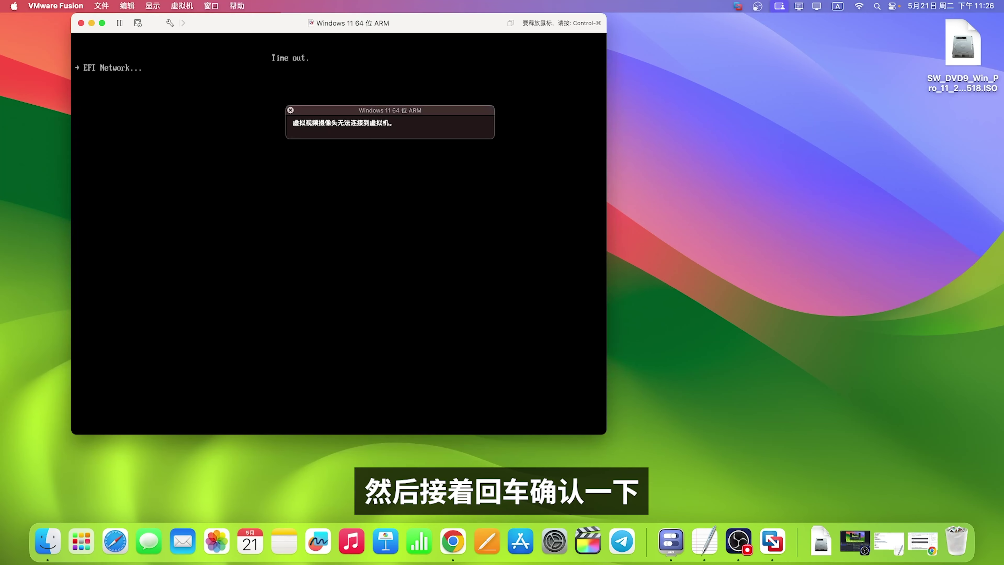
key(Return)
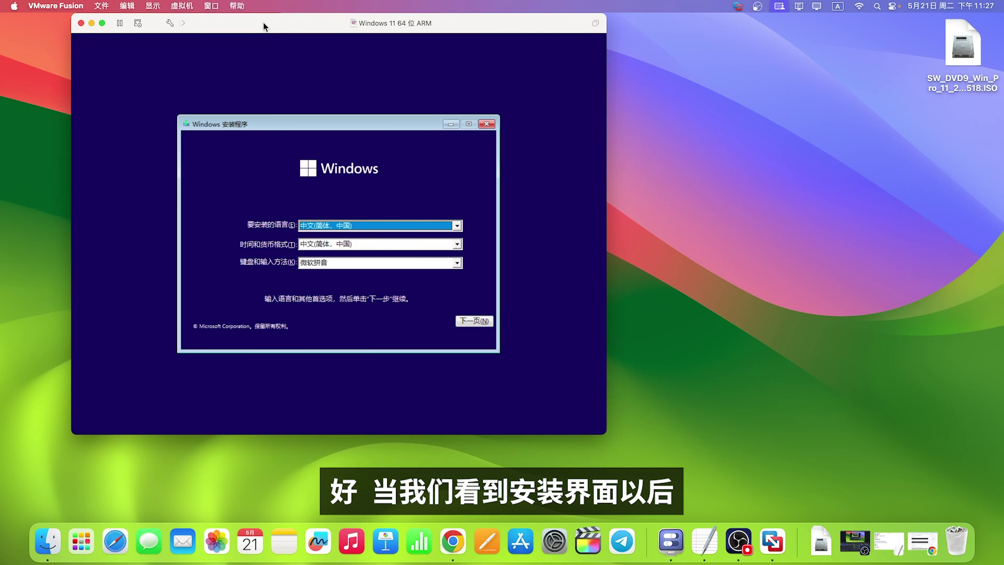
drag(263, 23, 427, 58)
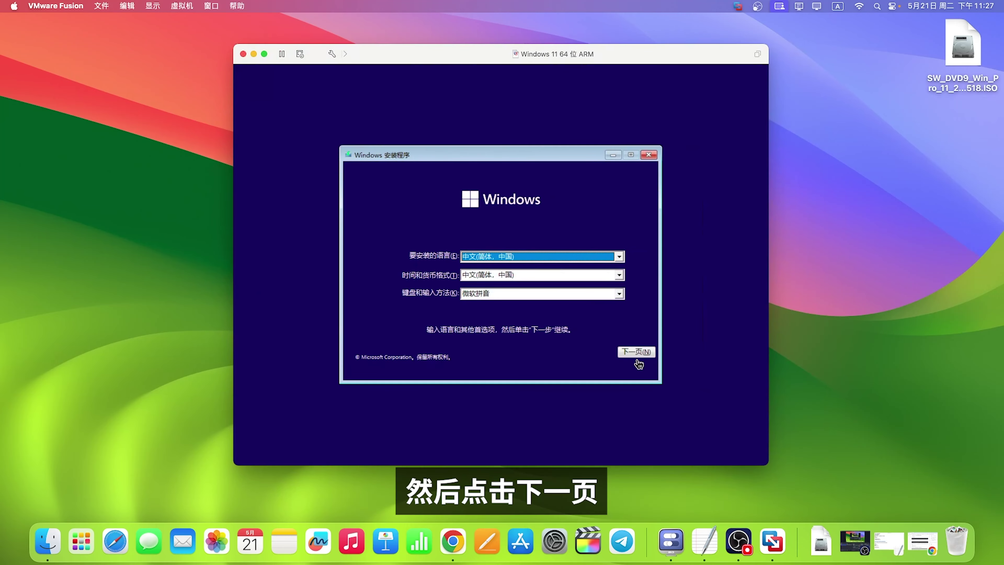
click(637, 352)
click(498, 270)
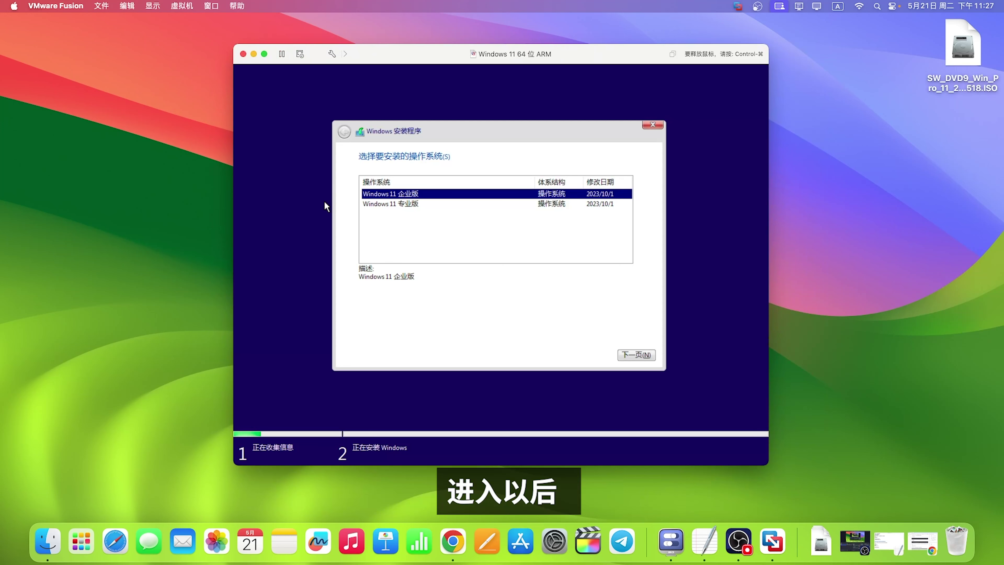
Install Windows 11 专业版 as a custom install on the unallocated 64 GB drive
click(403, 204)
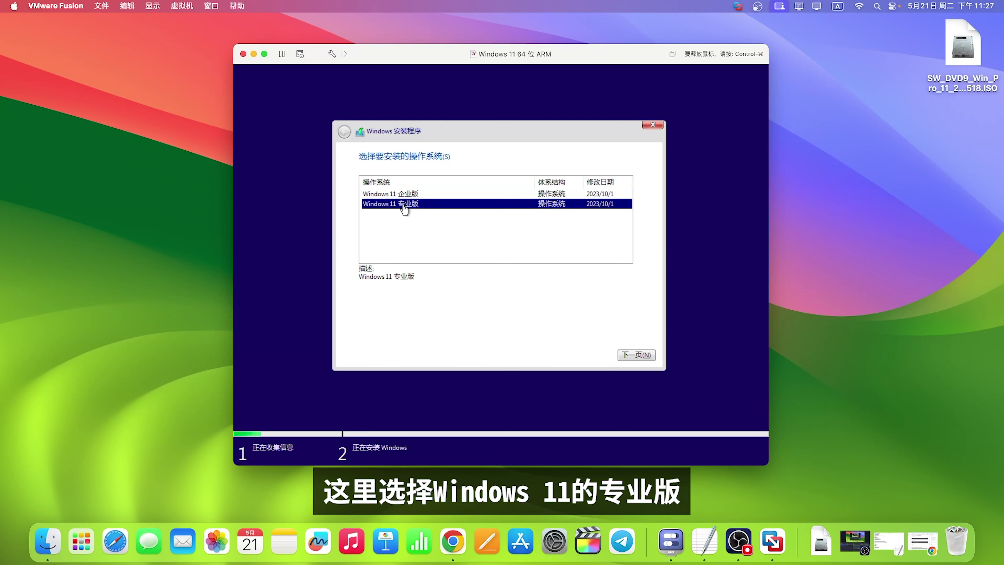
click(651, 355)
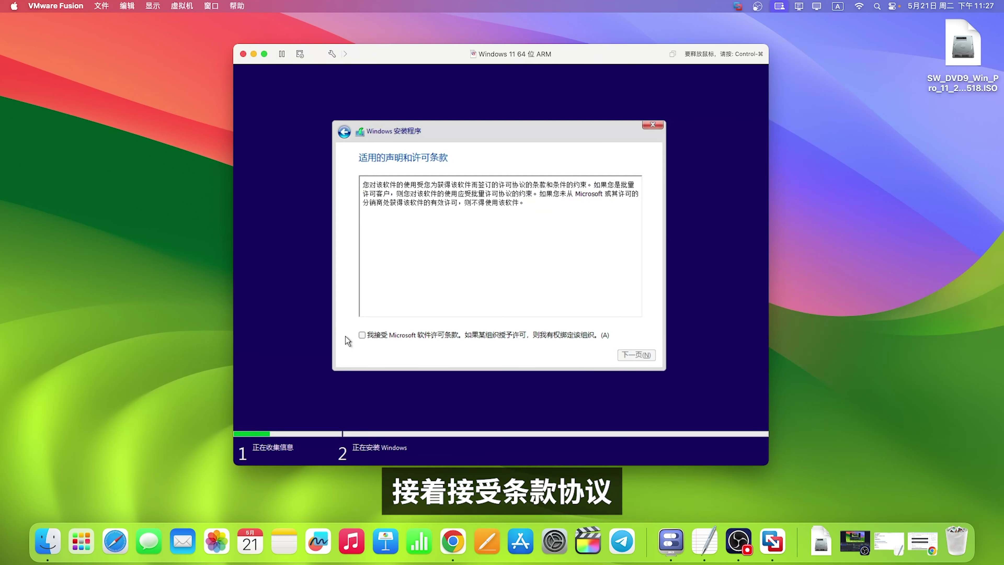
click(362, 335)
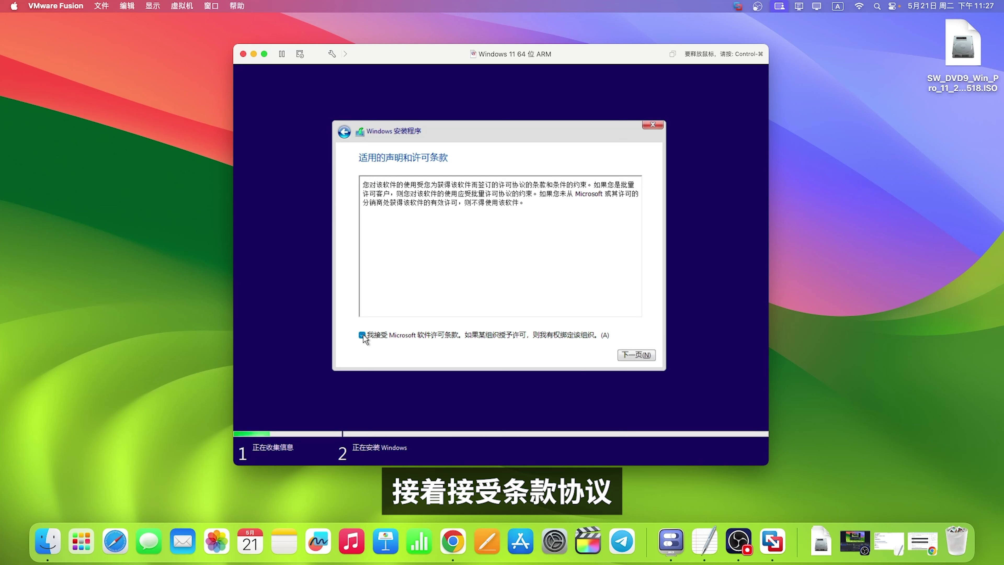
click(640, 358)
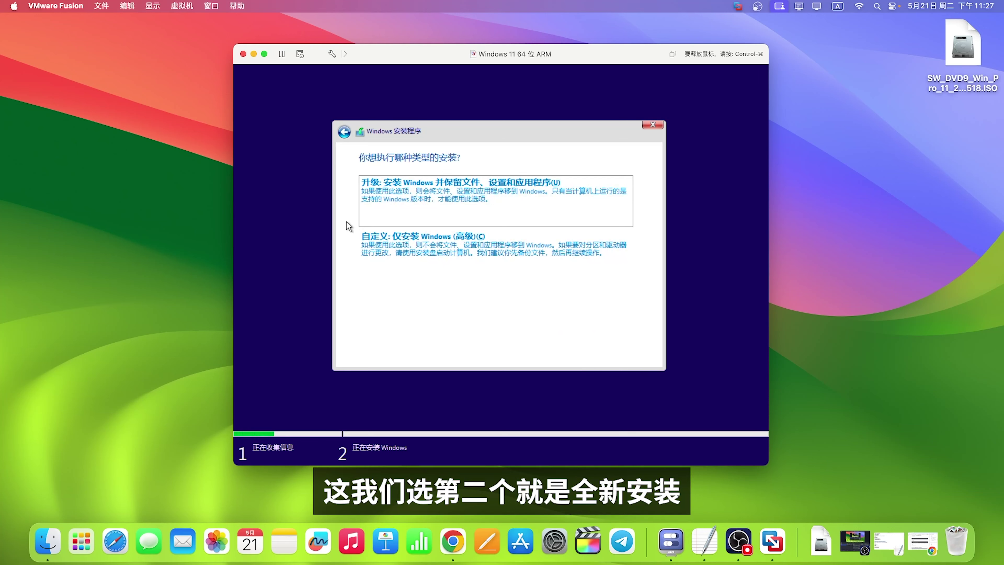
click(450, 251)
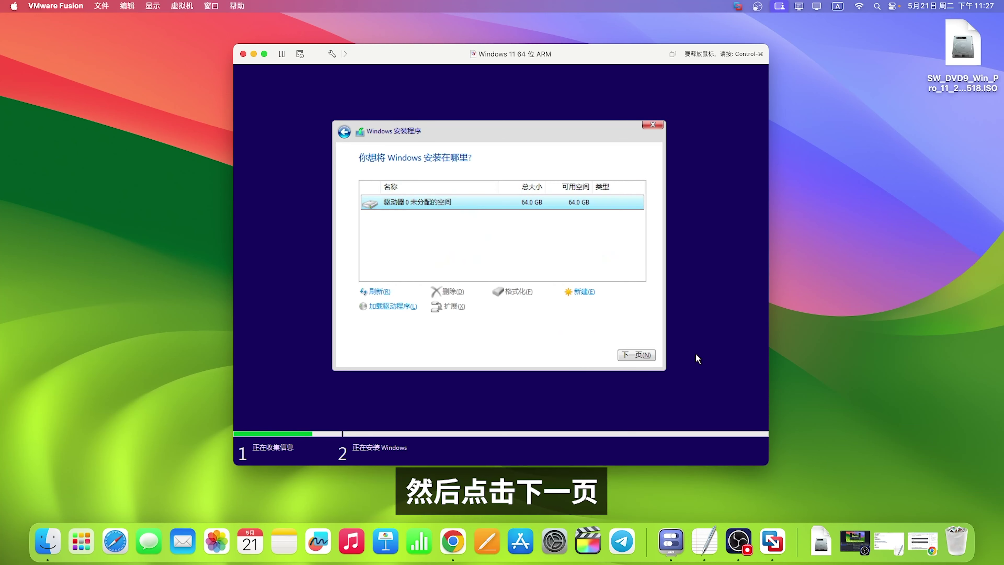
click(646, 355)
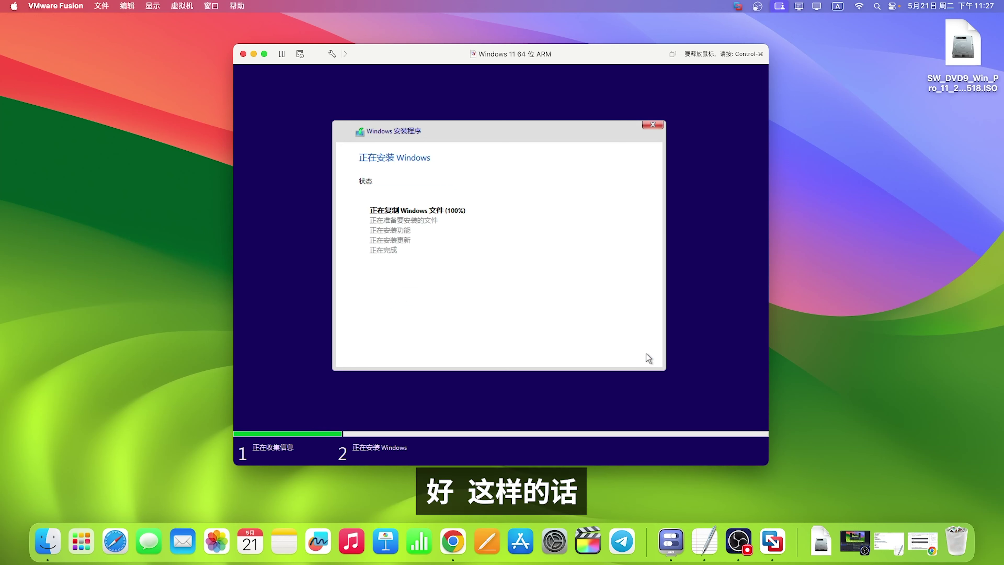
key(ctrl+super)
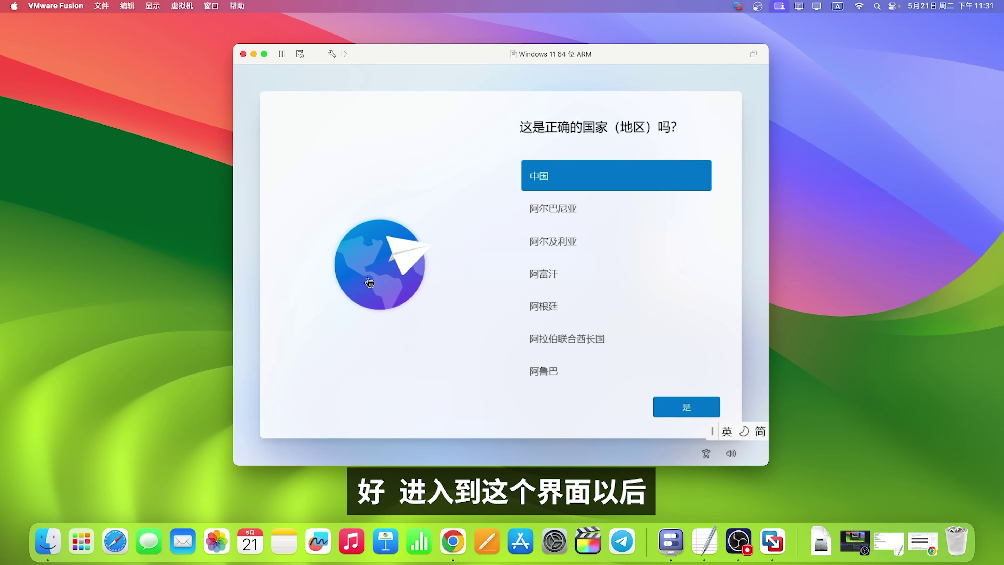
click(657, 273)
Choose 澳大利亚 as the region, keep Microsoft Pinyin, and skip a second keyboard layout
scroll(664, 265, down, 3)
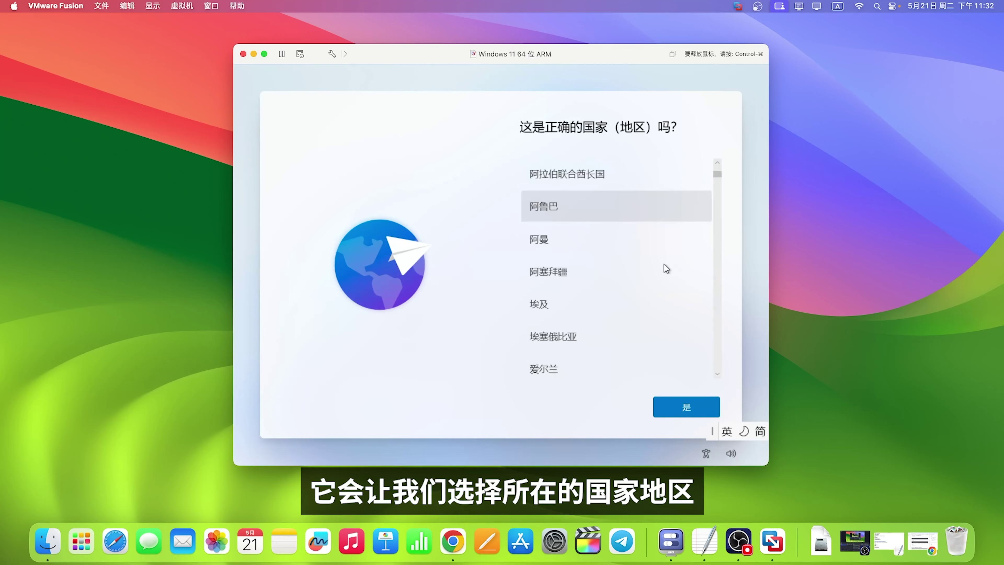
scroll(664, 264, down, 5)
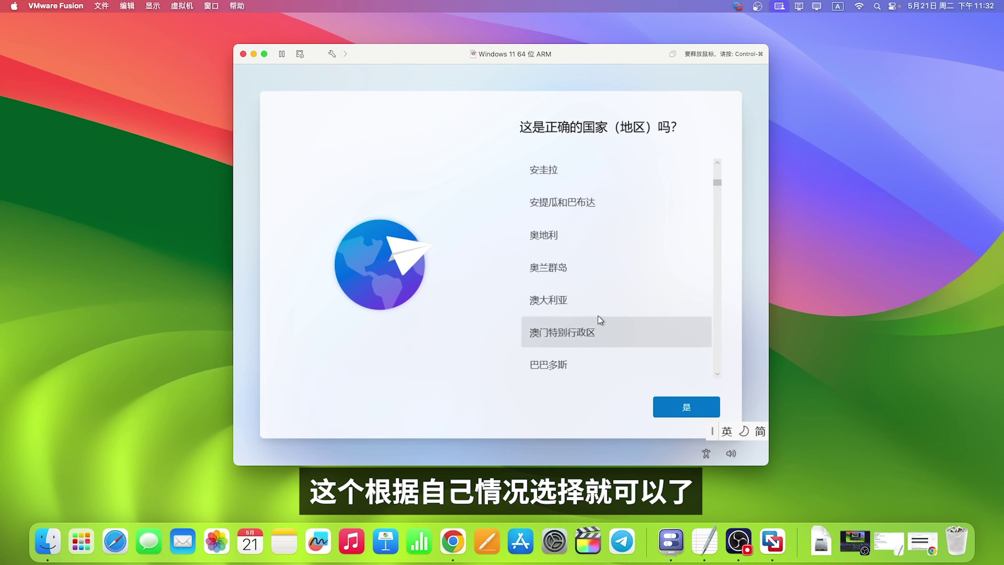
click(591, 306)
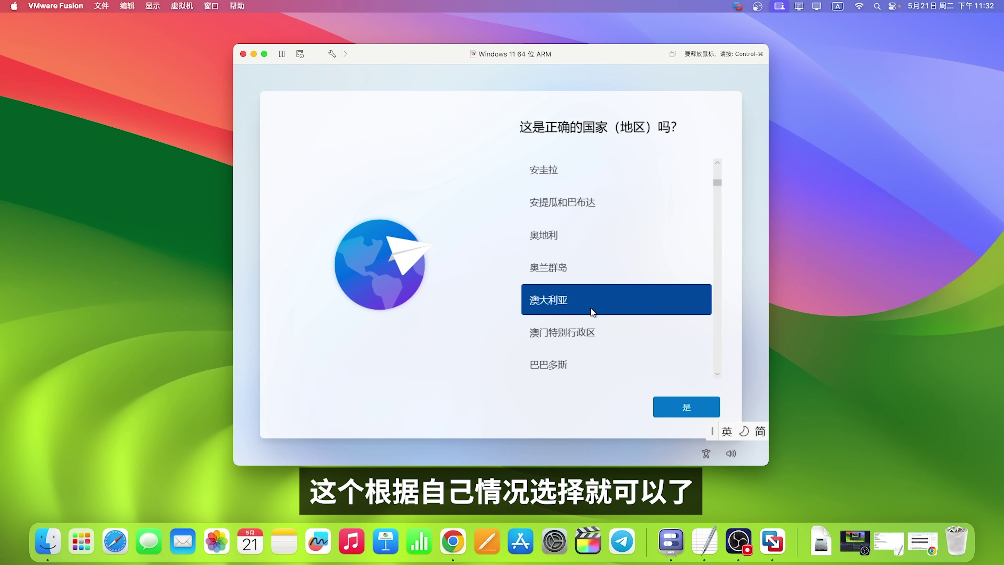
click(691, 407)
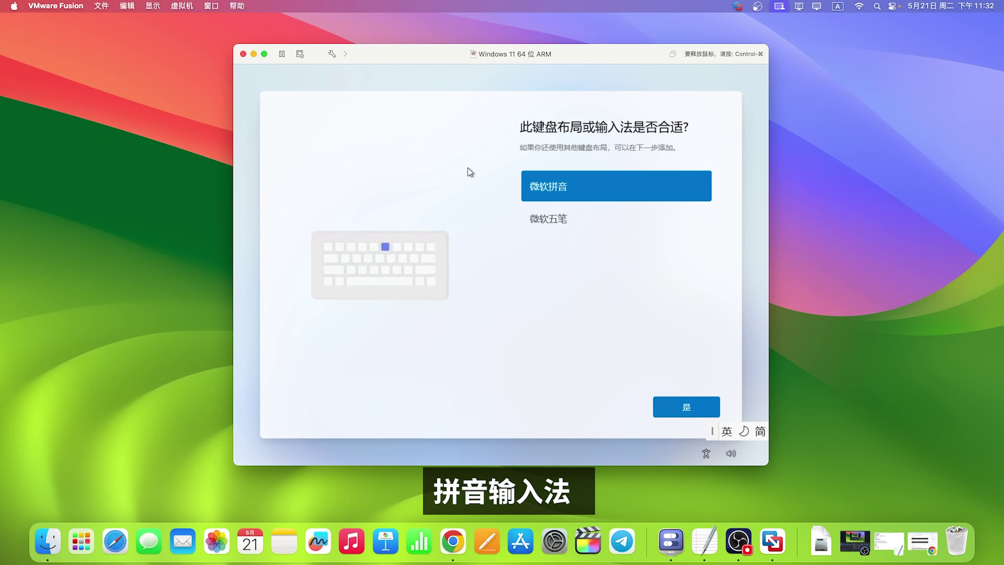
click(697, 413)
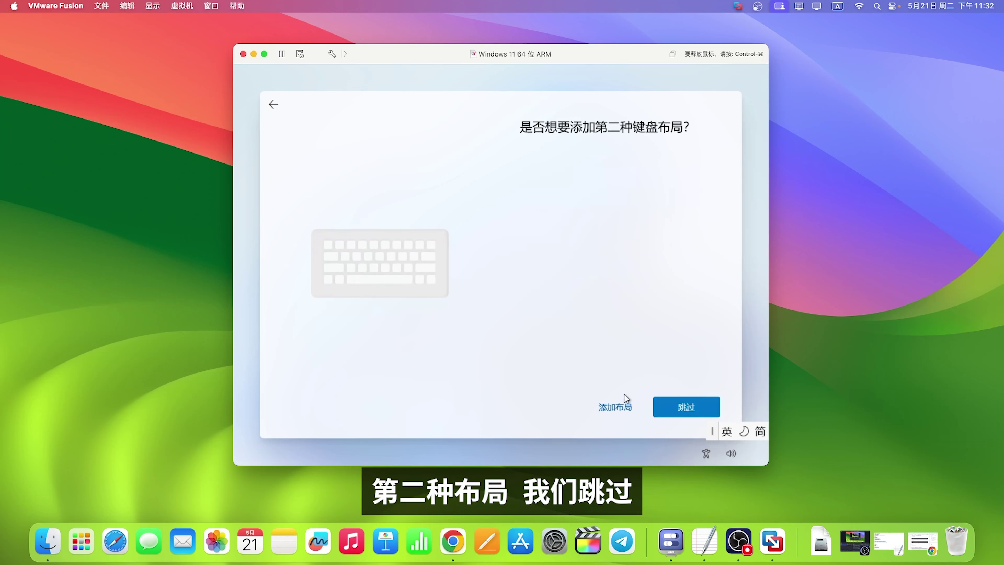
click(703, 407)
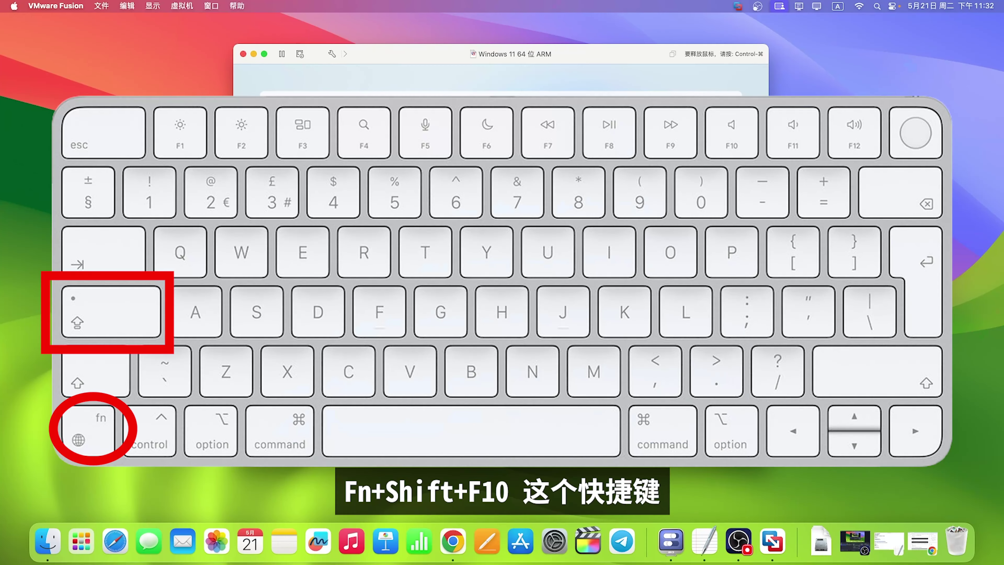
key(shift+F10)
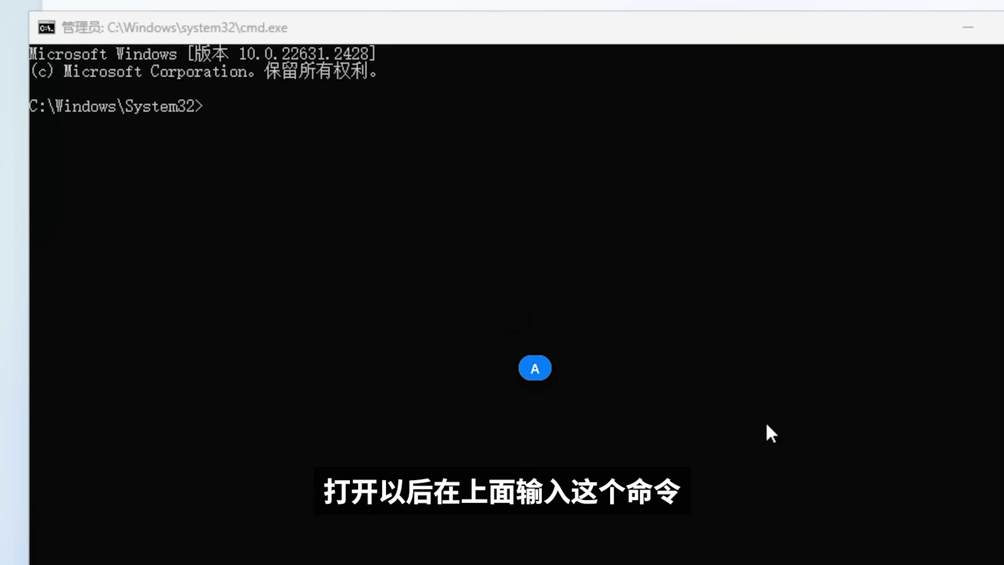
Run oobe\bypassnro in the command prompt to restart setup for offline installation
text(oo)
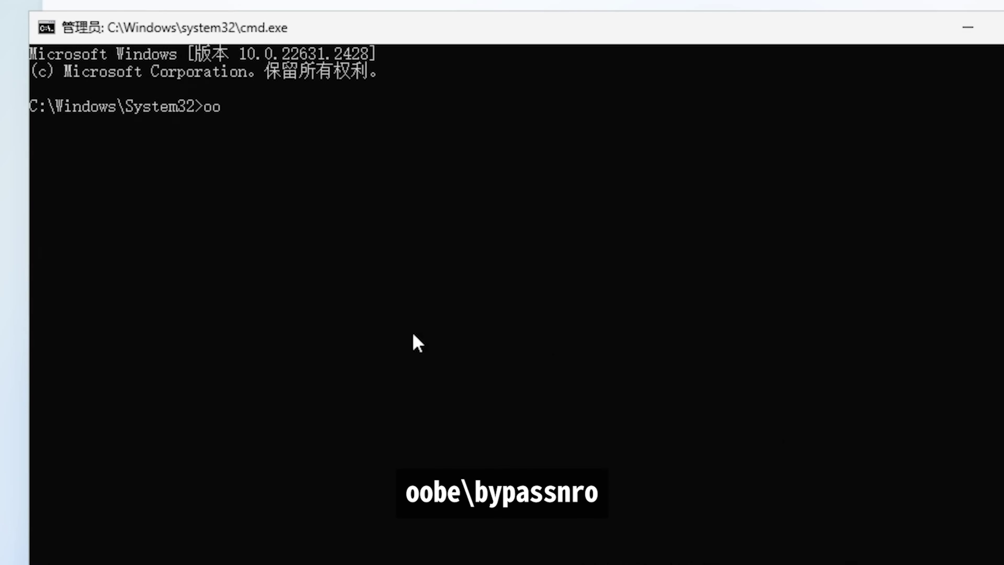
text(bey)
text(pass)
click(442, 226)
text(nro)
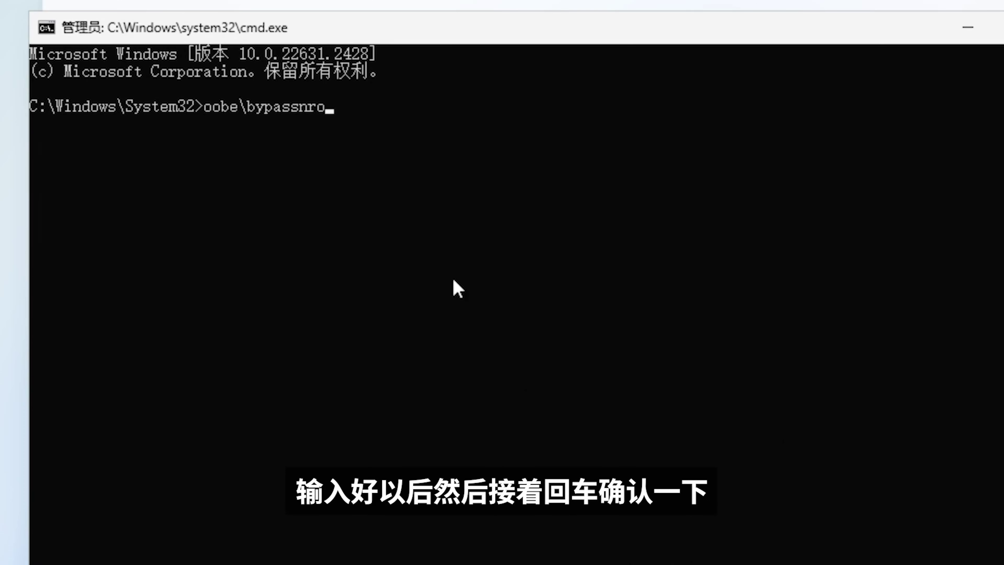
key(Return)
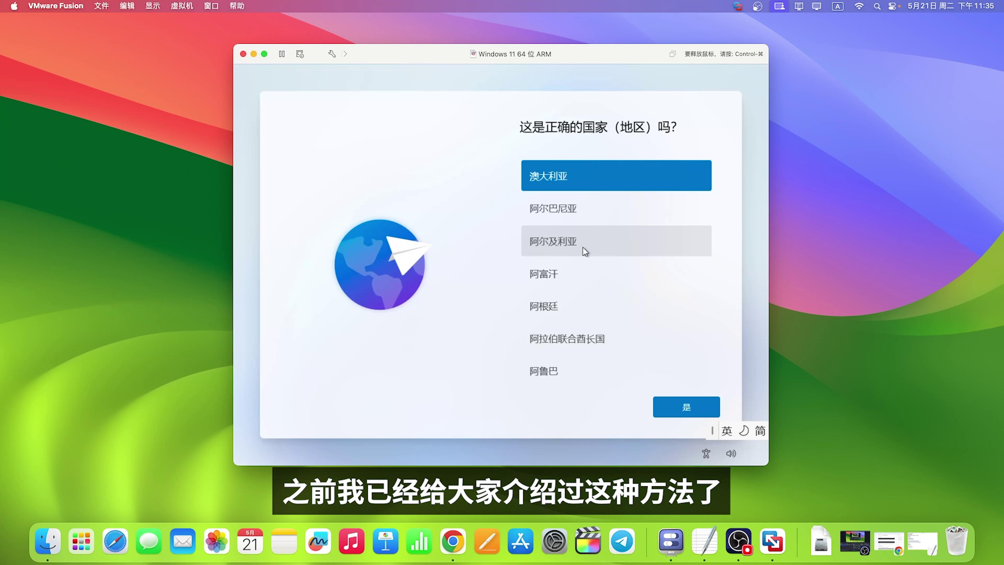
Reconfirm Australia and Microsoft Pinyin, skip the second layout, and choose limited setup without internet
click(686, 409)
click(685, 408)
click(685, 408)
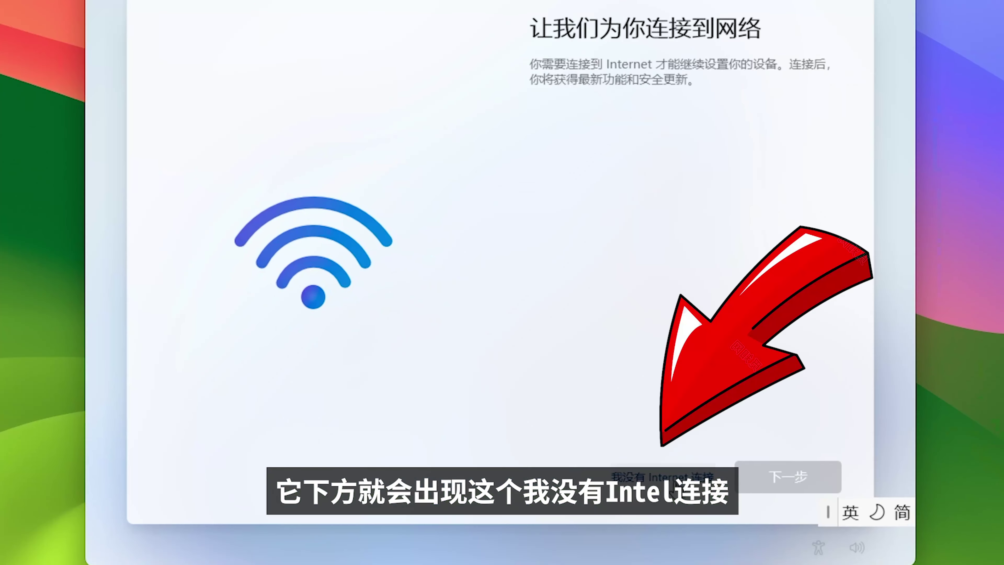
click(652, 480)
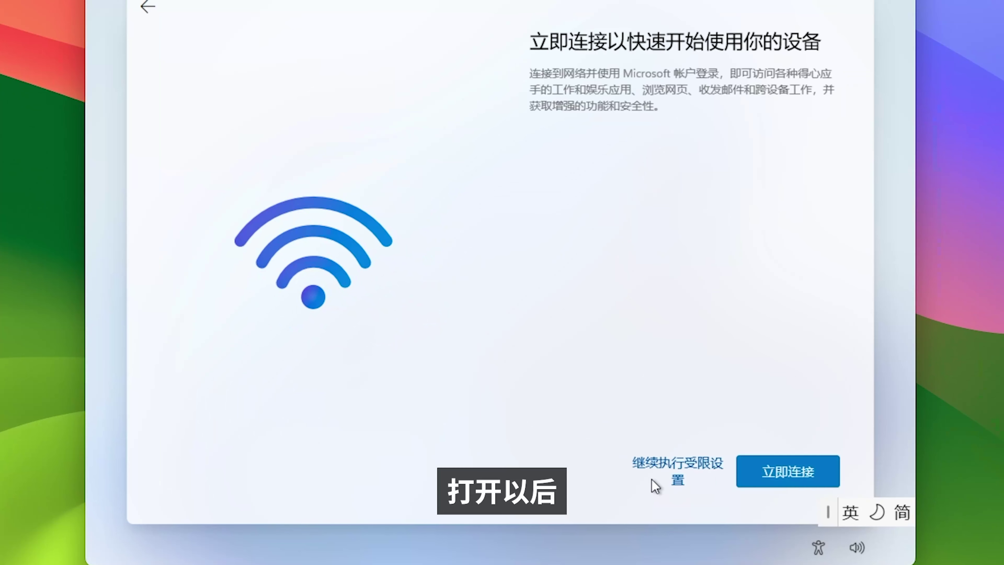
click(684, 467)
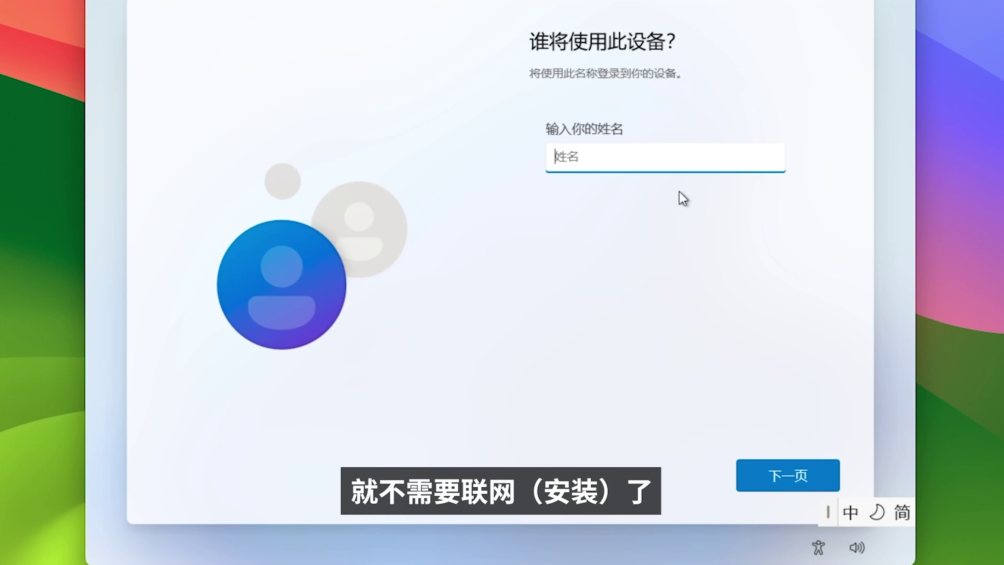
Create the local account with a name and password, then choose the first-pet security question
text(lingdu)
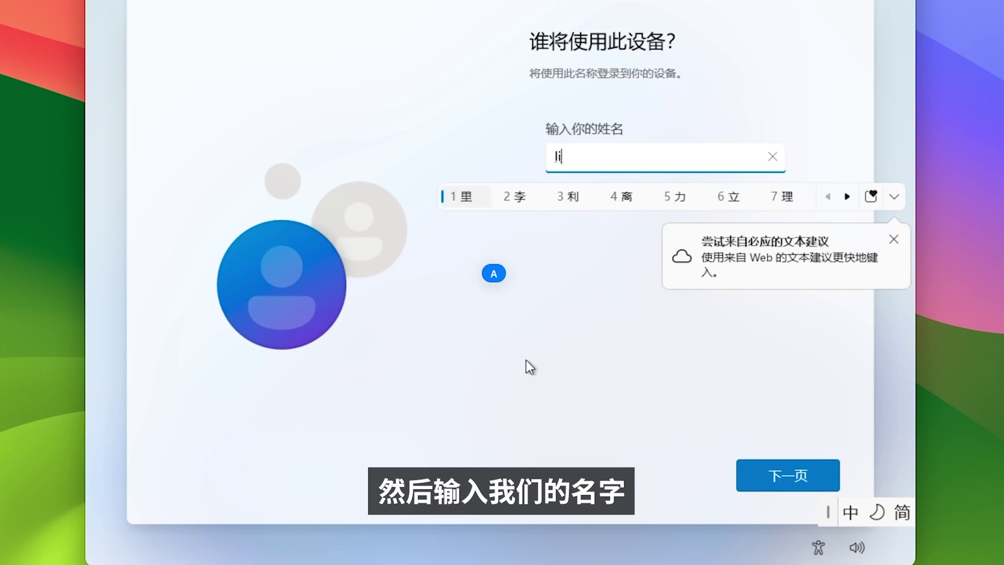
key(Return)
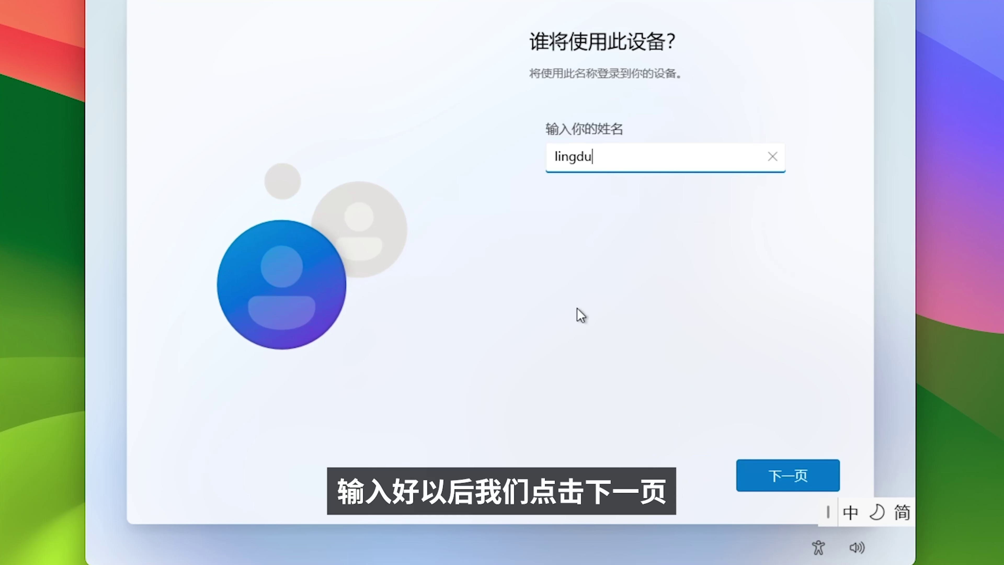
click(786, 480)
text(11111)
click(825, 485)
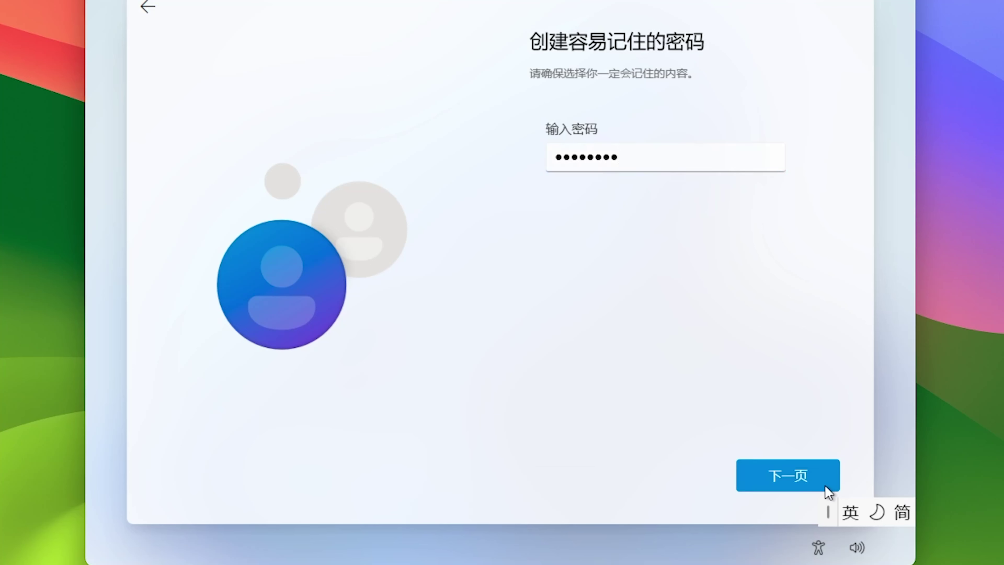
text(11111111)
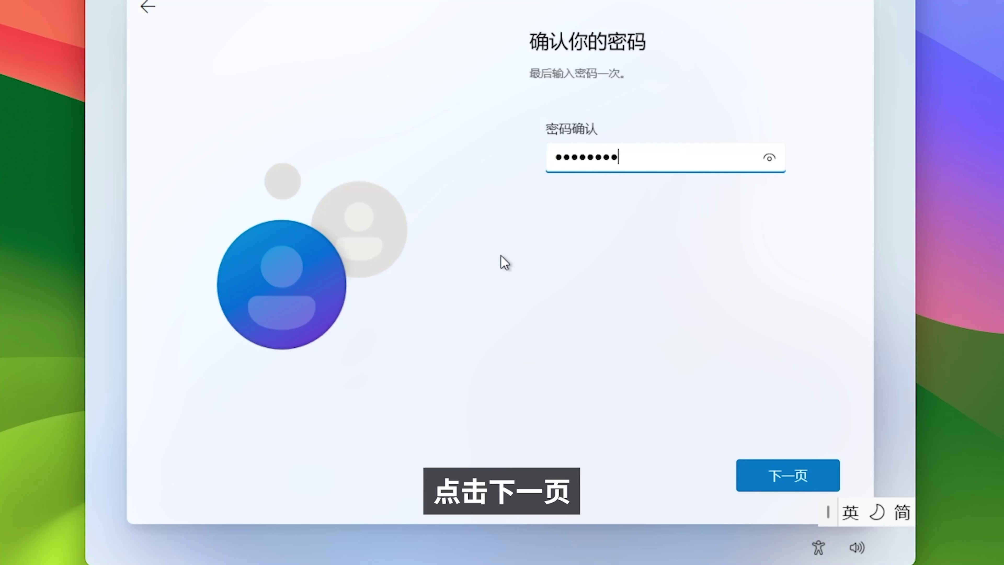
click(806, 493)
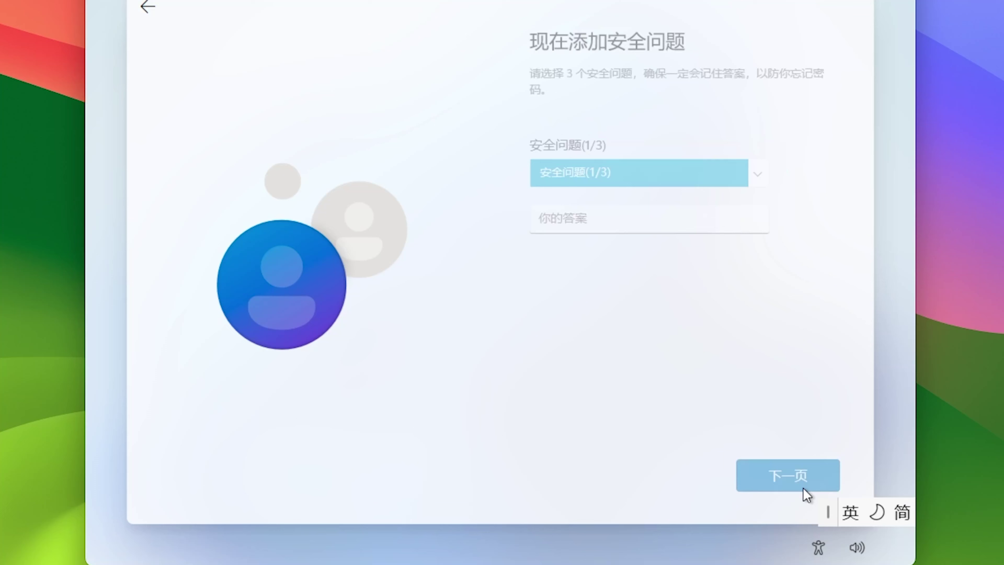
click(691, 179)
click(659, 191)
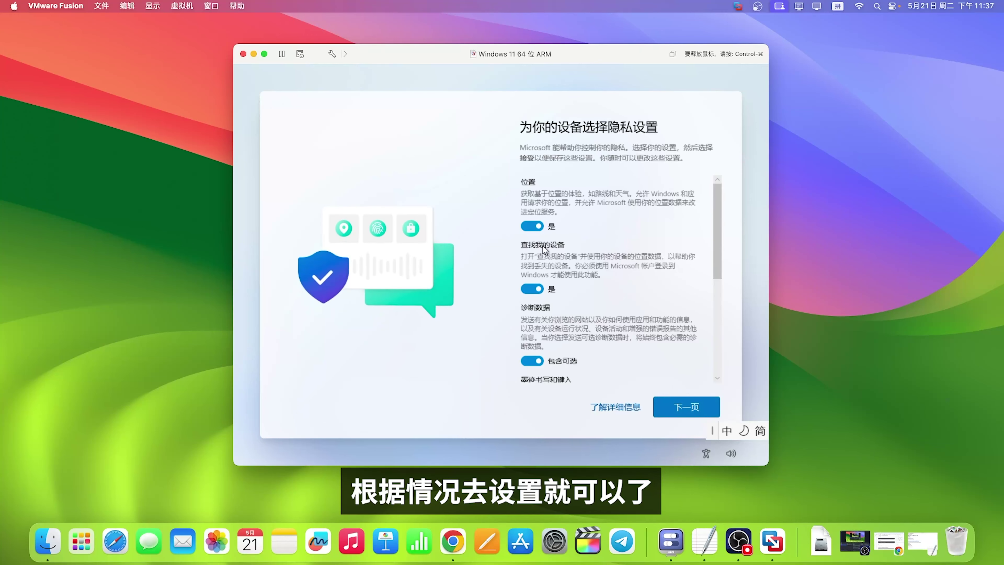
Turn off location and Find my device, limit diagnostics to required, and accept the privacy settings
click(531, 225)
click(532, 280)
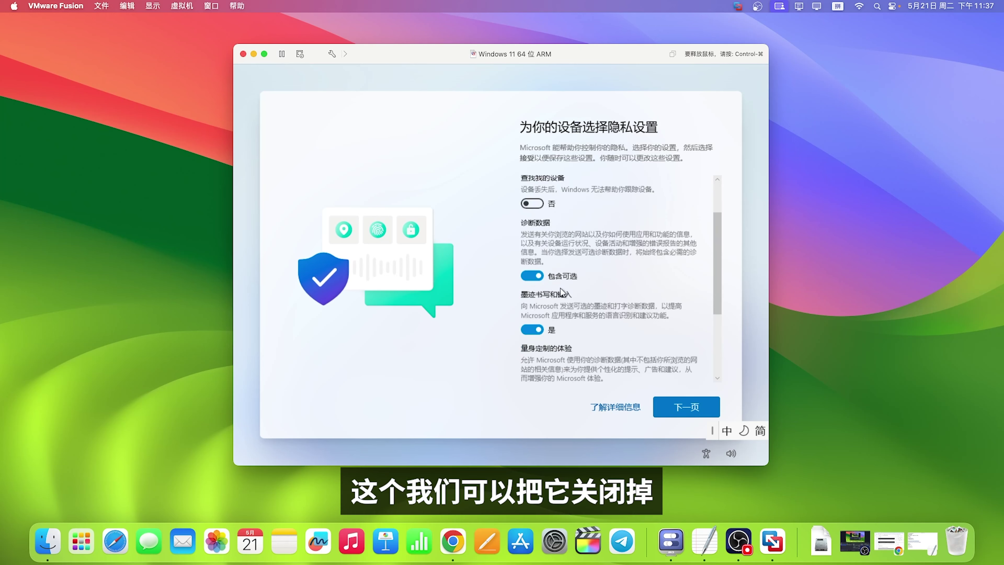
click(532, 285)
scroll(573, 313, down, 5)
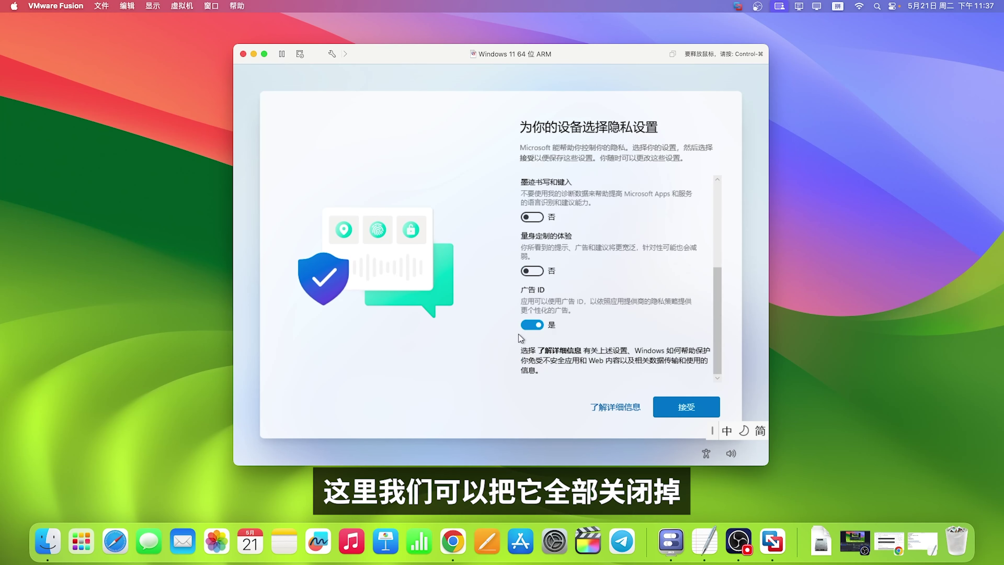
scroll(577, 312, up, 5)
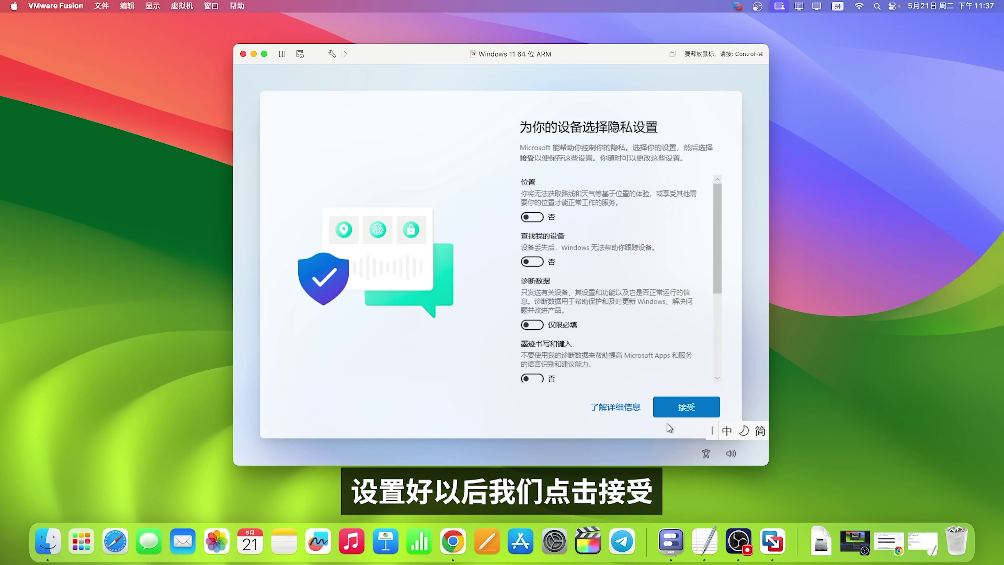
click(691, 405)
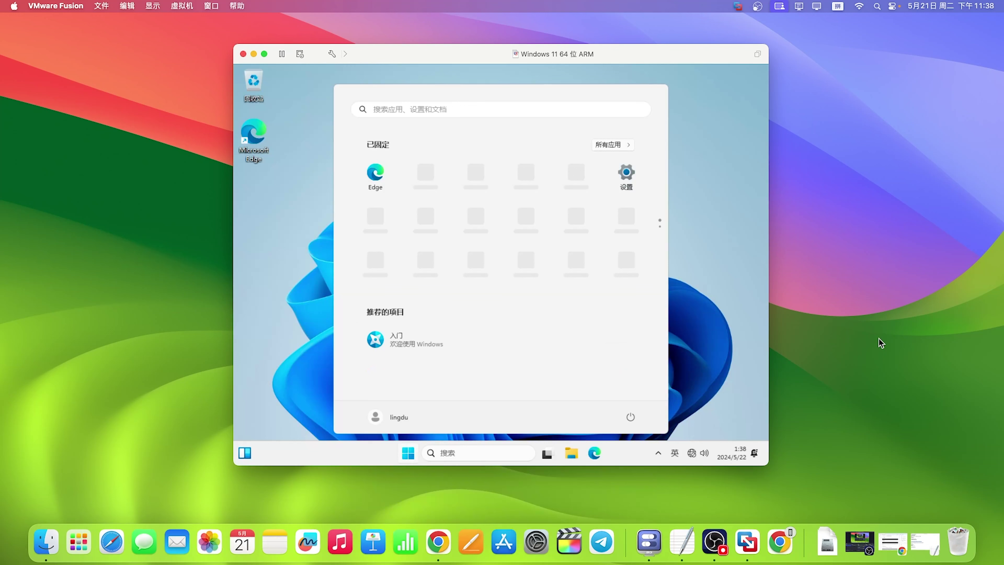
click(518, 219)
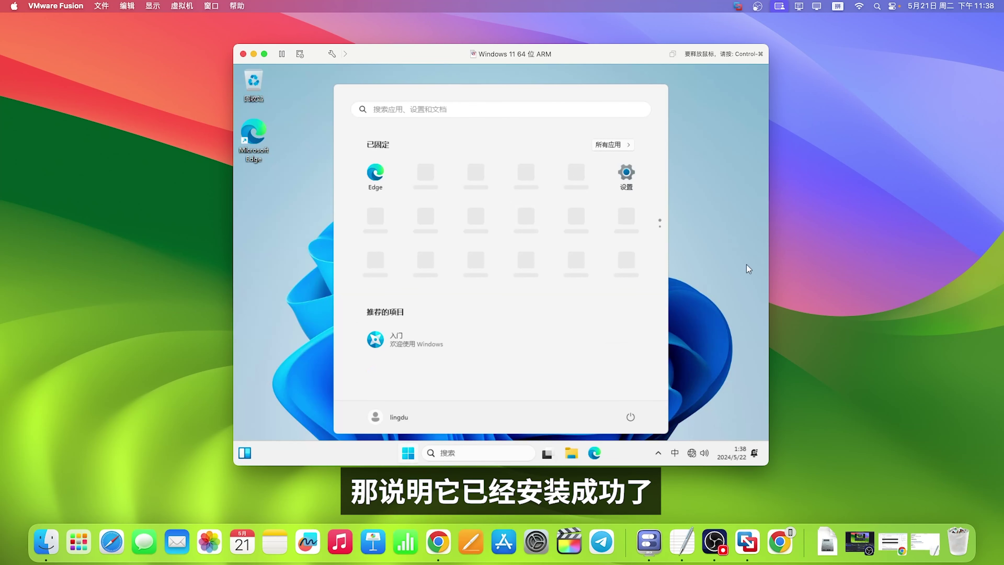
Close the Start menu to reveal the Windows 11 desktop
click(730, 252)
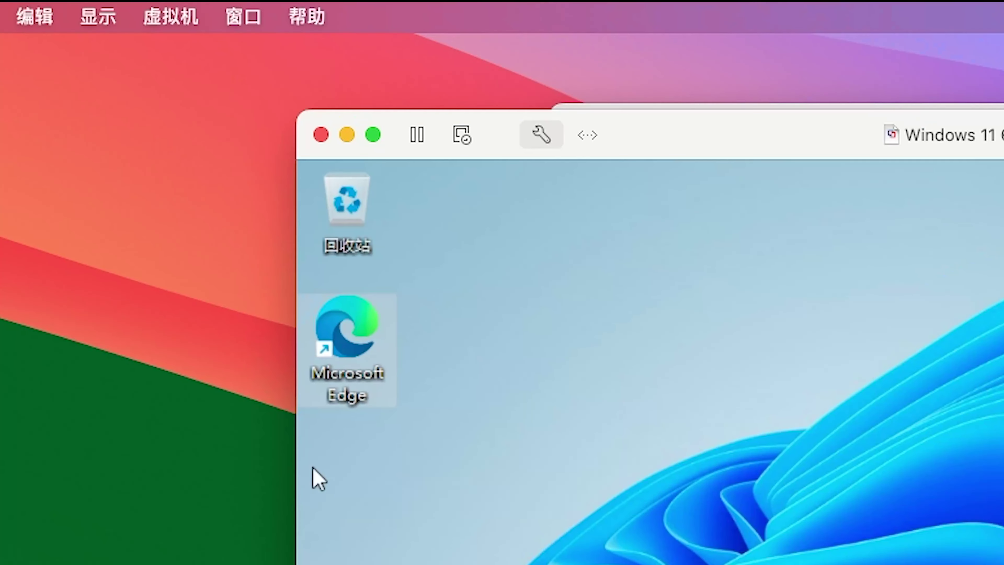
Mount the VMware Tools disc, run setup.exe, and start a Typical installation
click(171, 23)
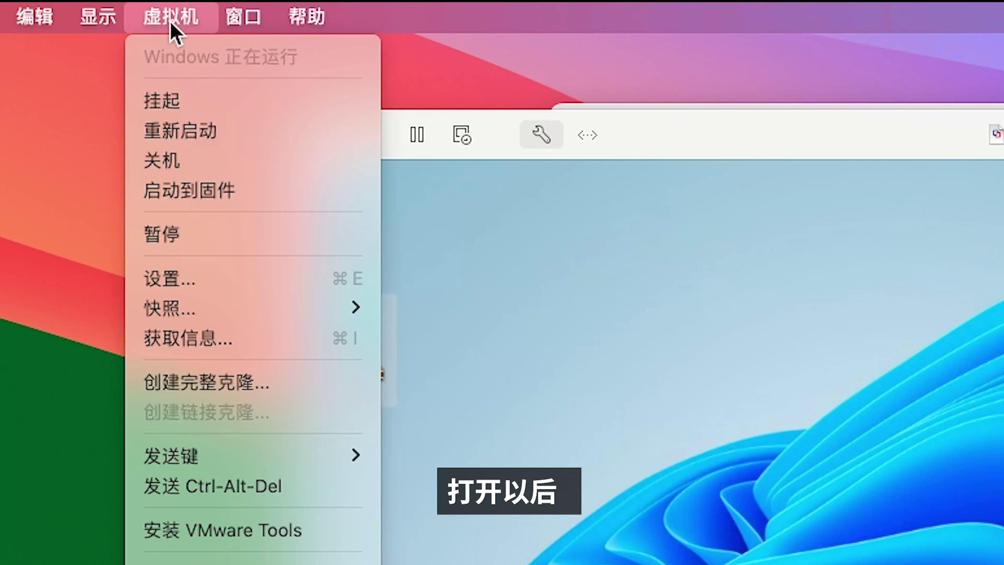
click(251, 532)
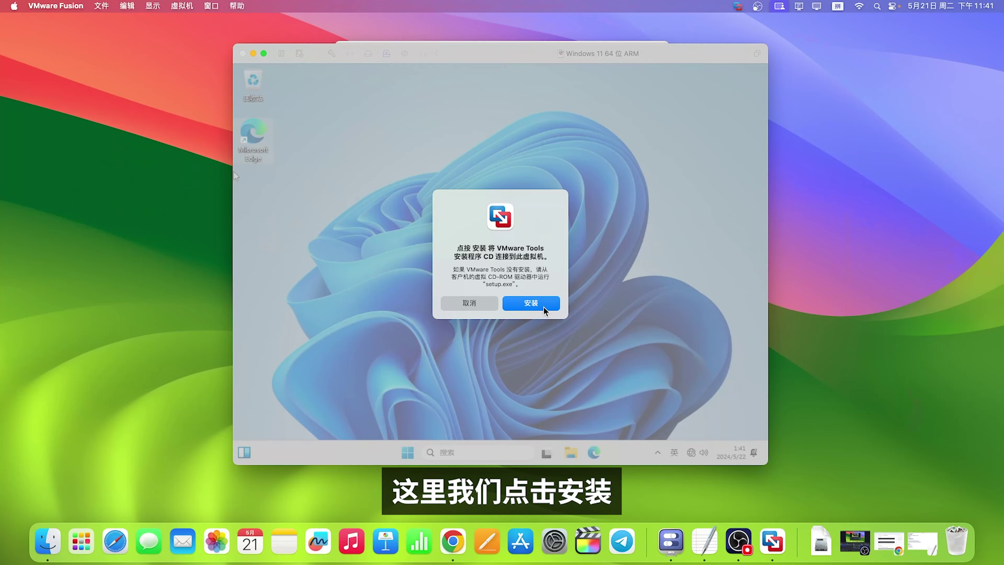
click(543, 304)
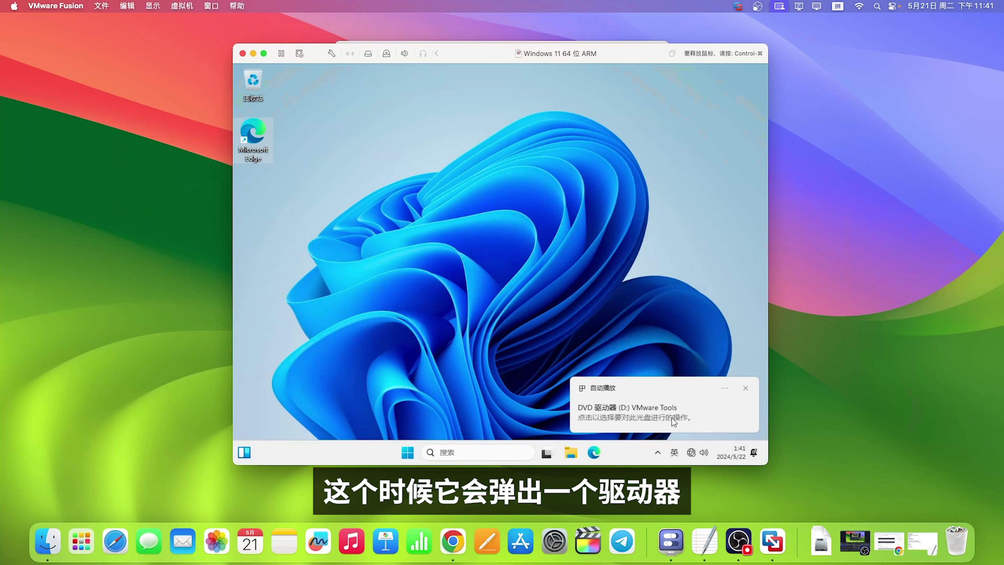
click(644, 410)
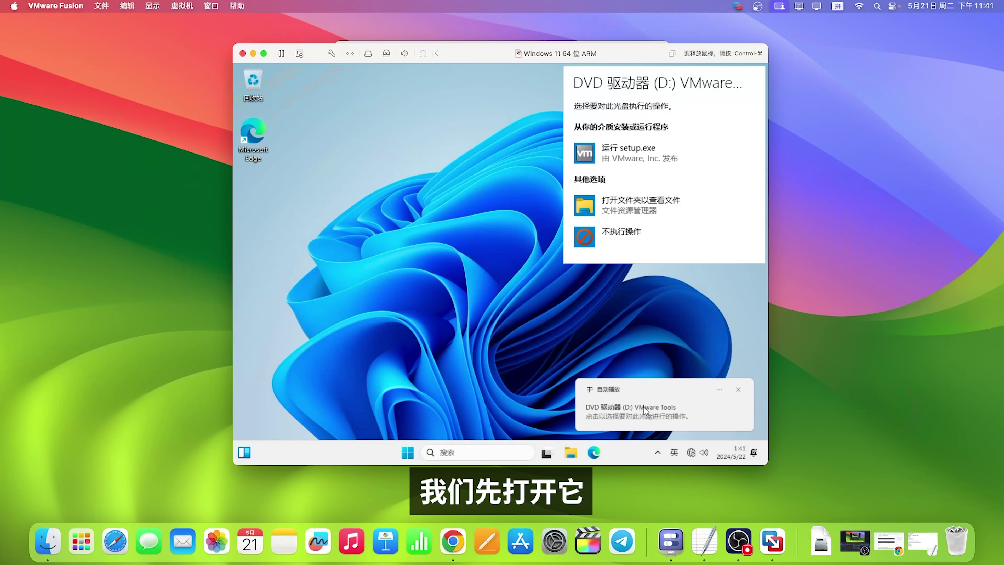
click(635, 158)
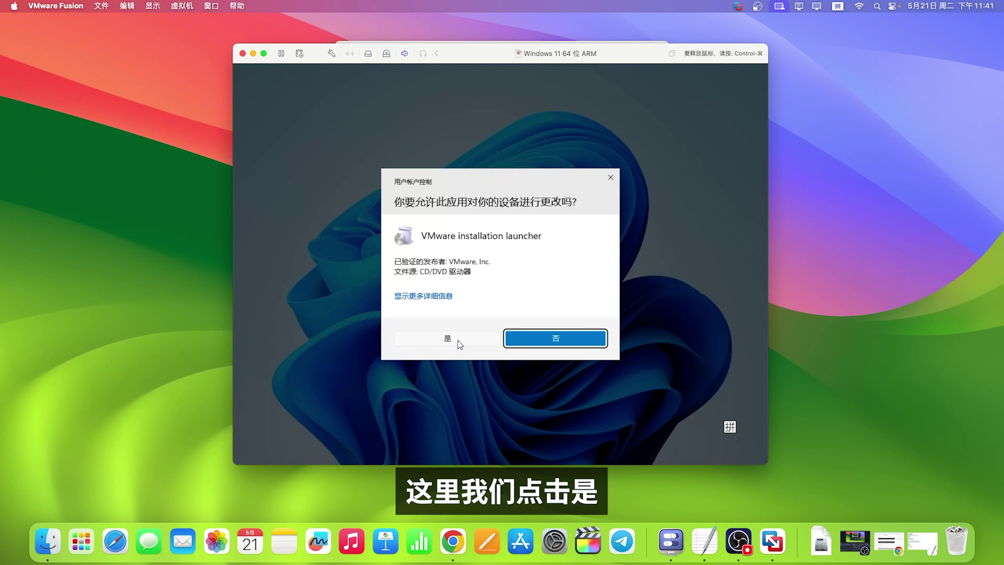
click(458, 341)
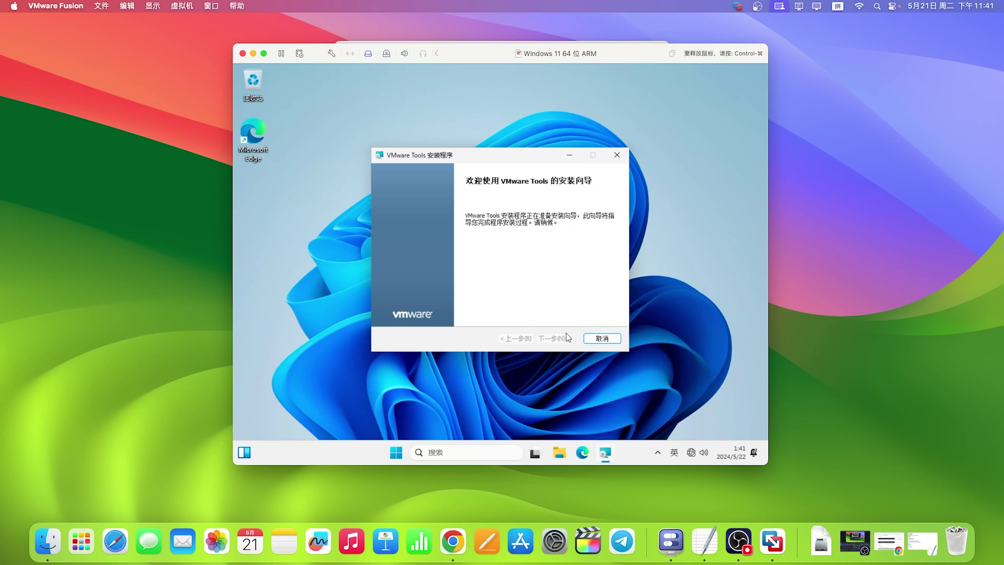
click(557, 339)
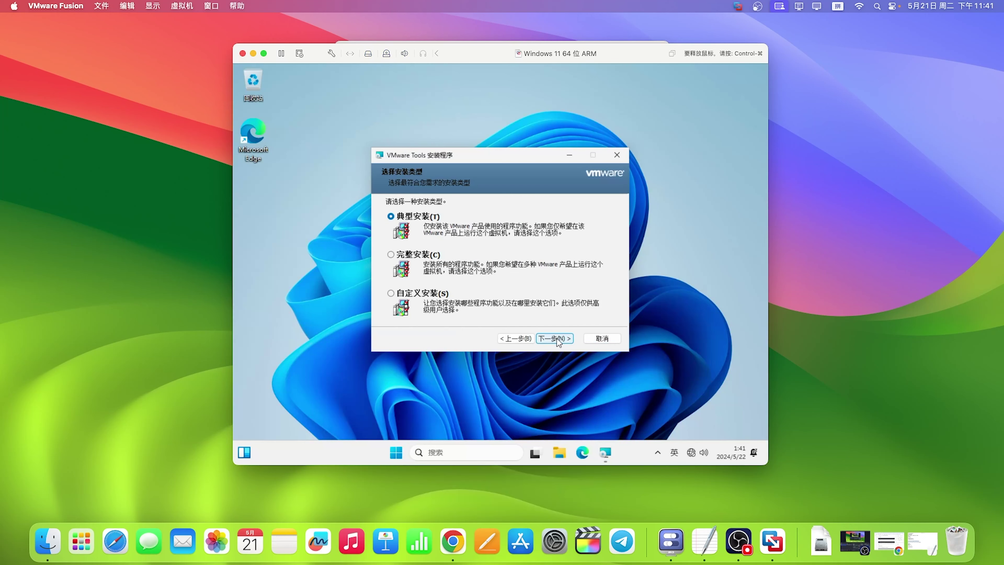
click(556, 337)
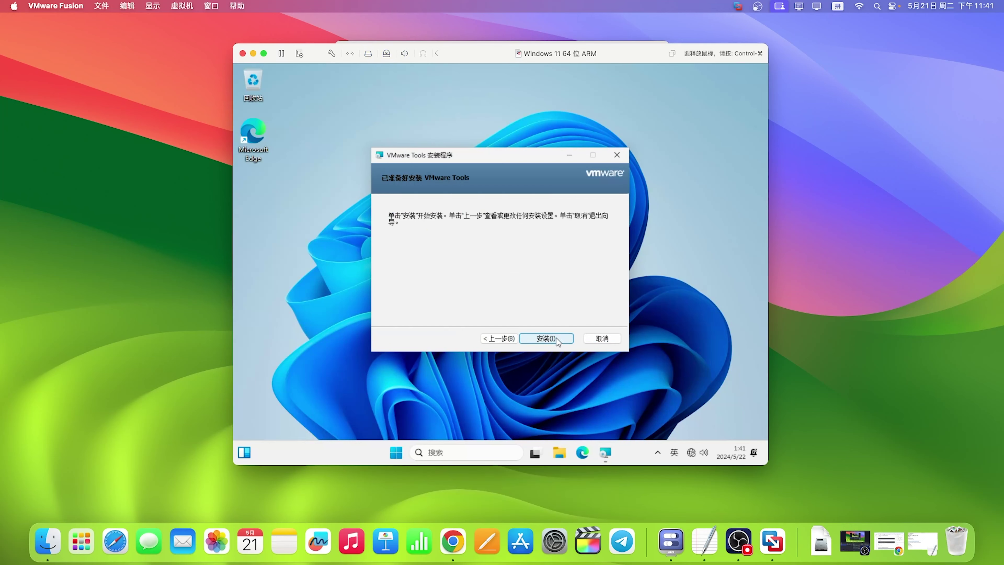
click(556, 337)
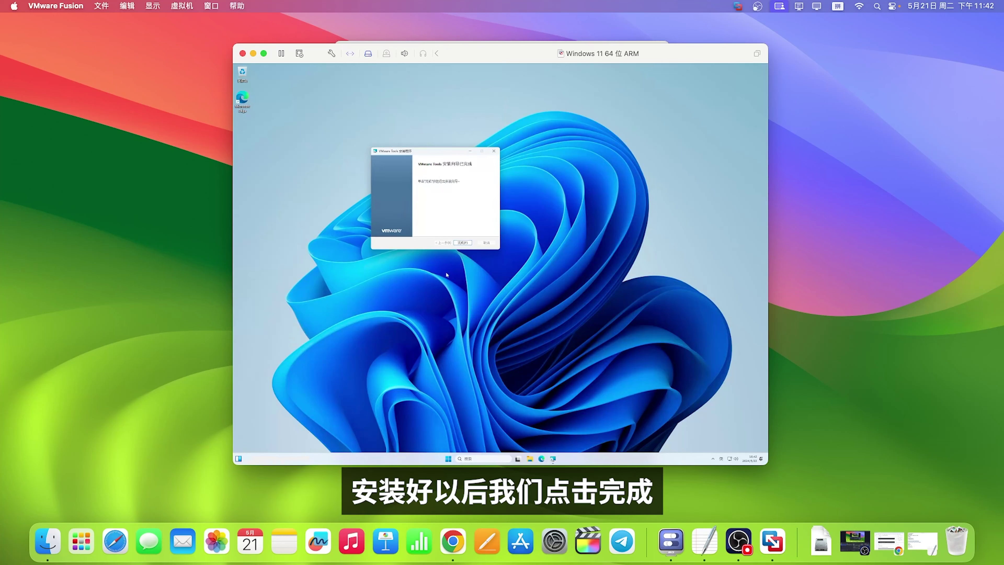
Finish the VMware Tools wizard, restart Windows, and sign back in with the account password
click(462, 243)
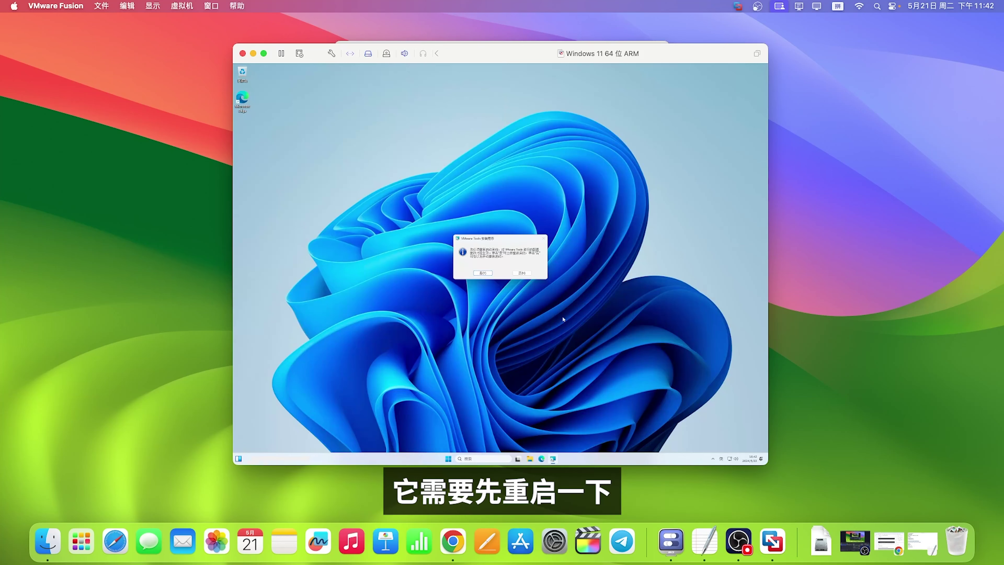
click(483, 273)
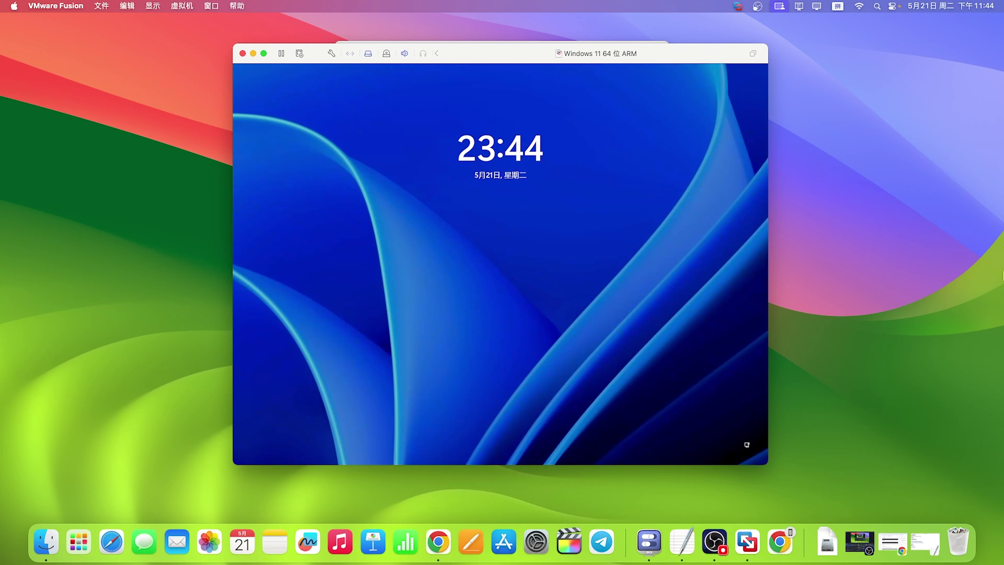
click(508, 251)
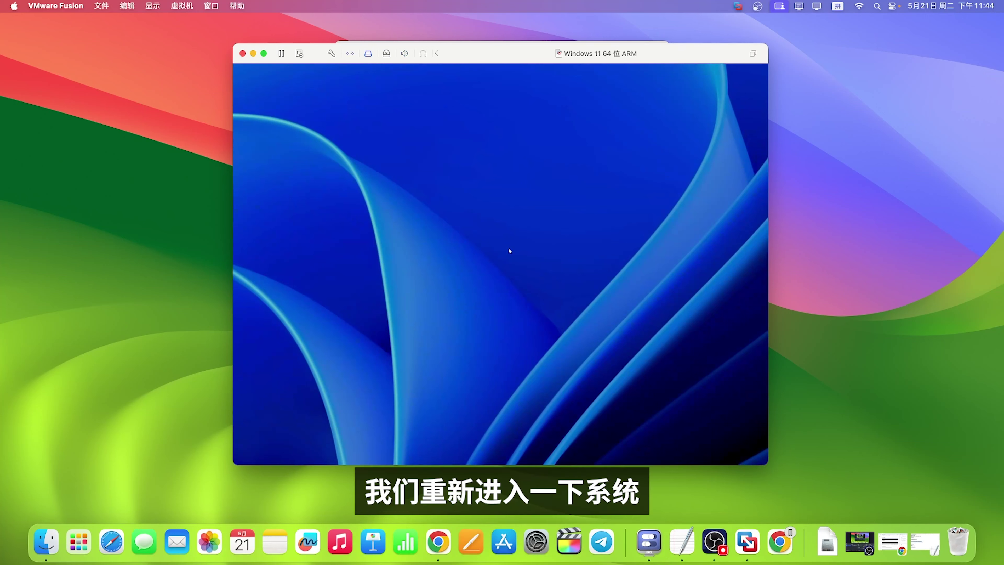
key(Return)
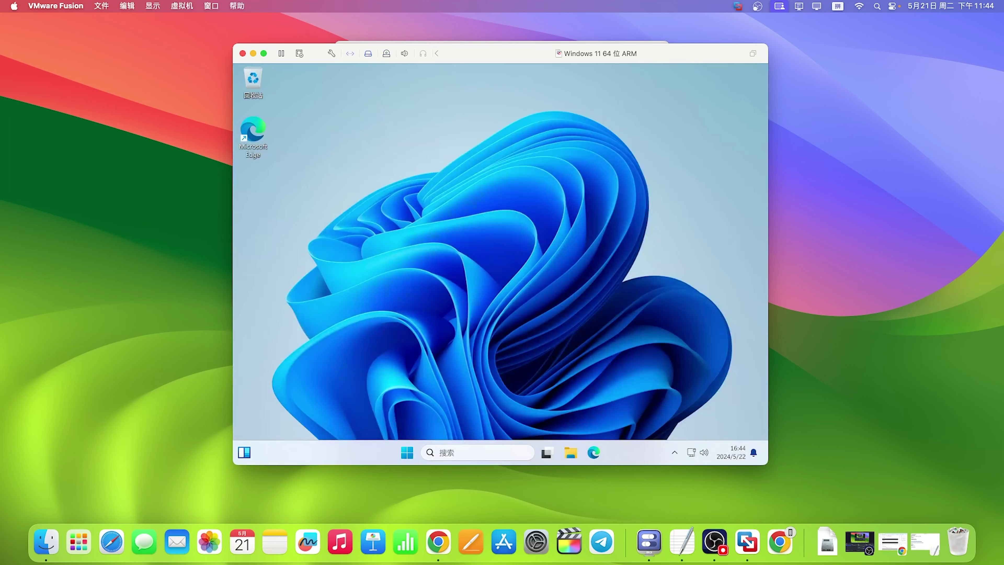
right_click(481, 119)
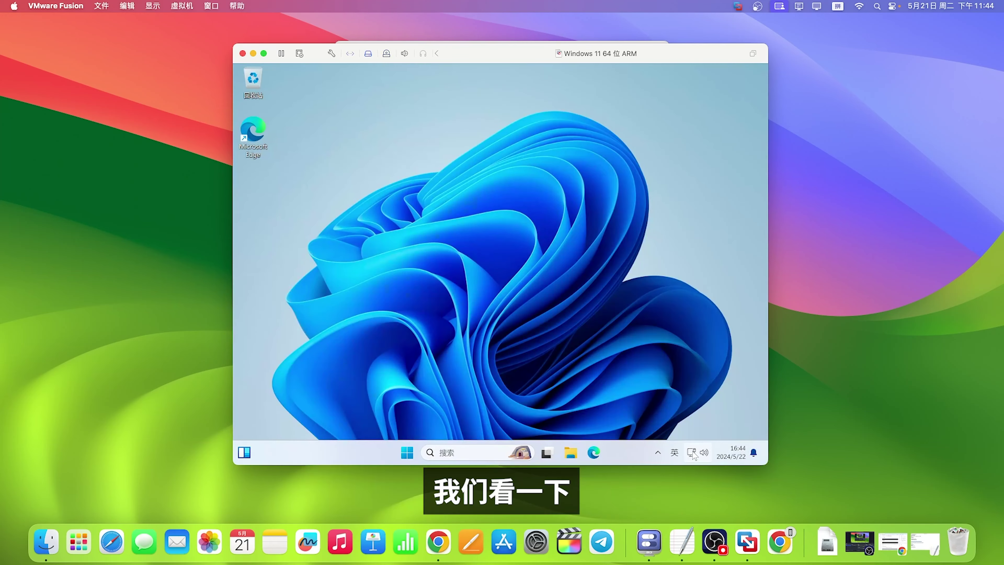
click(696, 452)
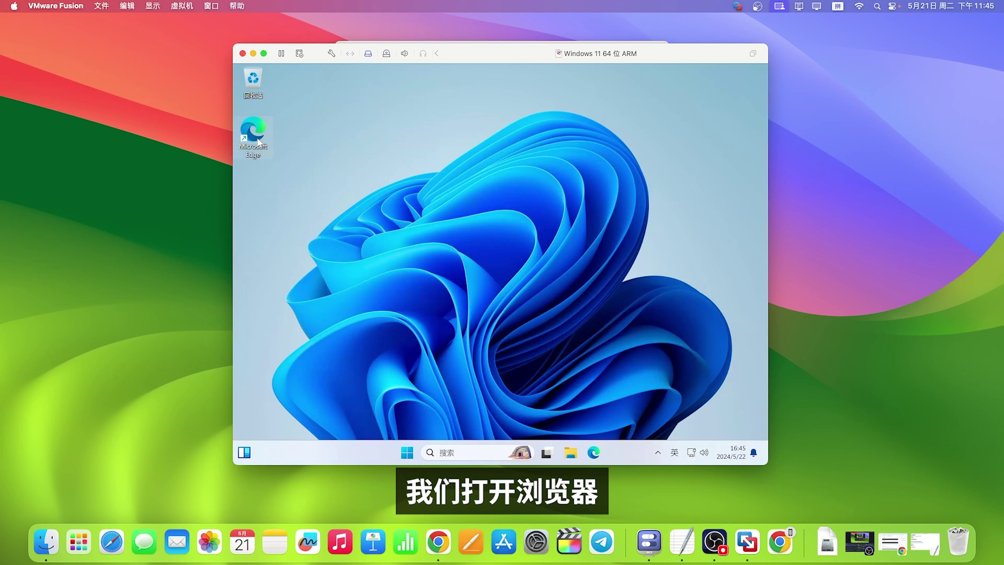
Search 零度解说 in Edge and open the 零度博客 site to confirm internet access
double_click(258, 142)
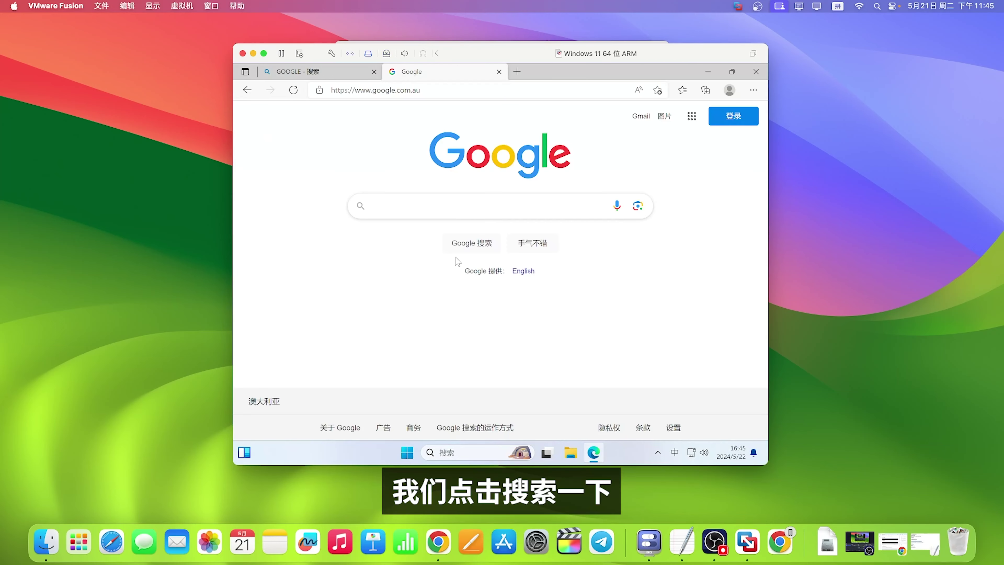
text(LINGDUJIE)
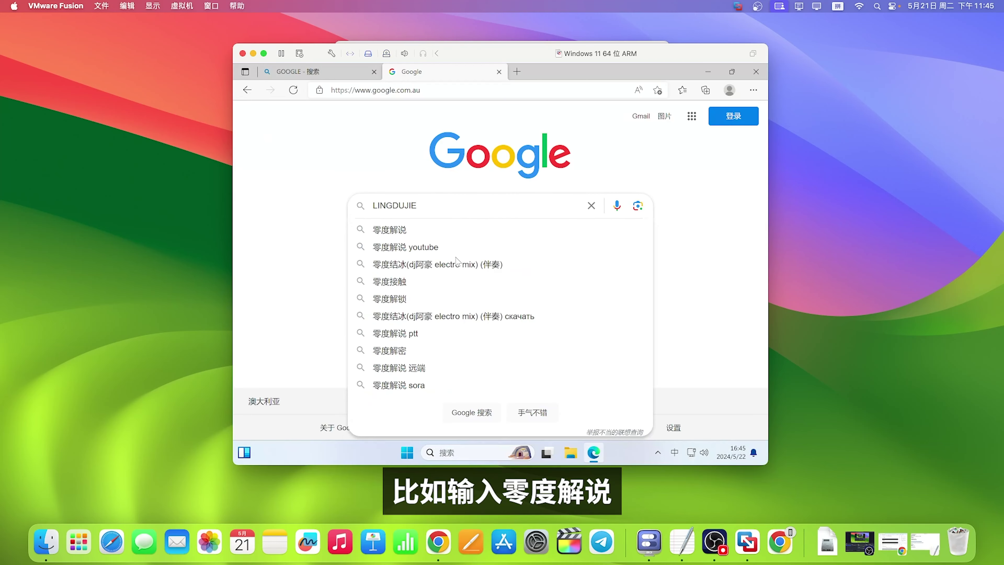
click(411, 236)
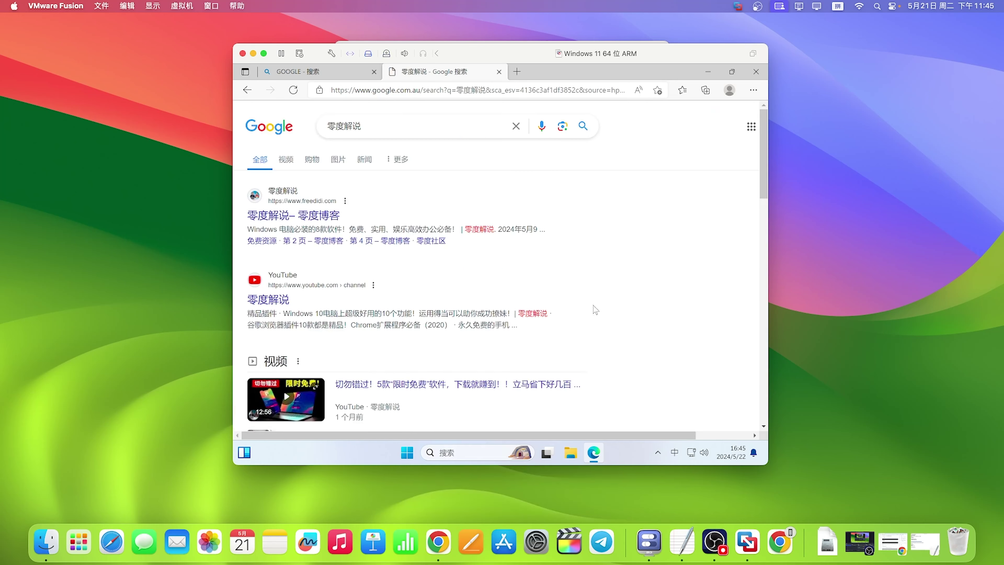
click(319, 216)
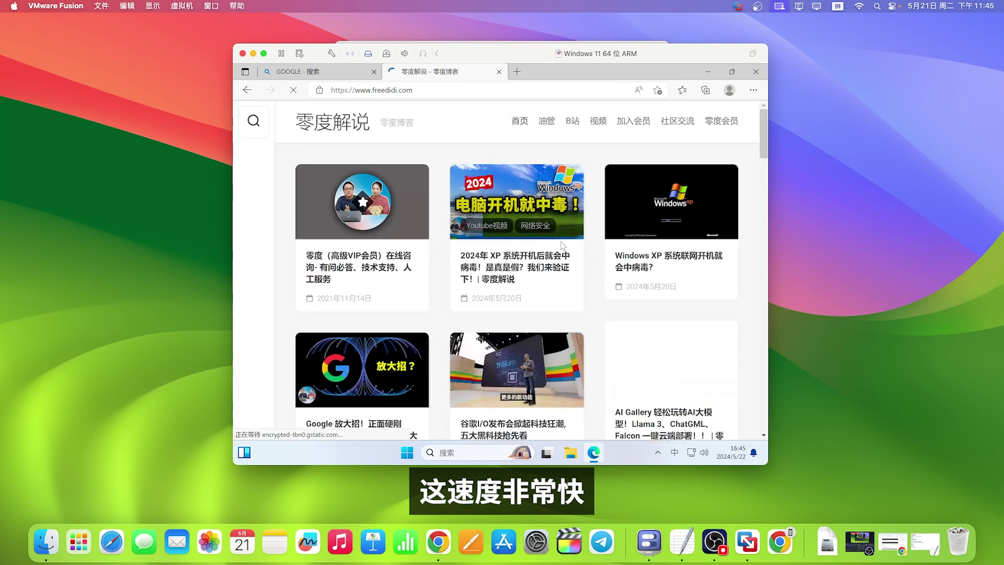
scroll(576, 253, down, 1)
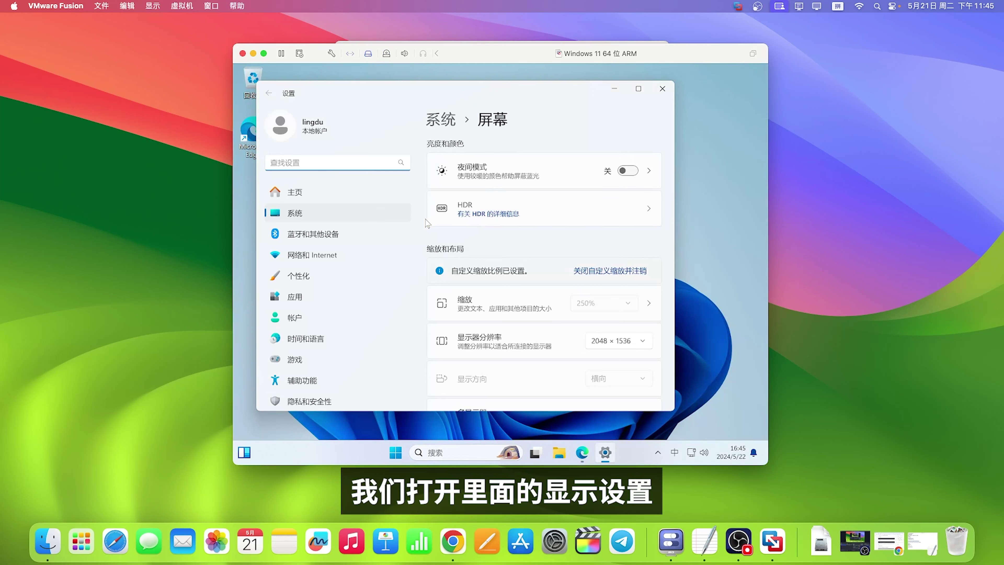
Set the display resolution to 3840 × 2160, keep it, and move the VM window right
click(632, 339)
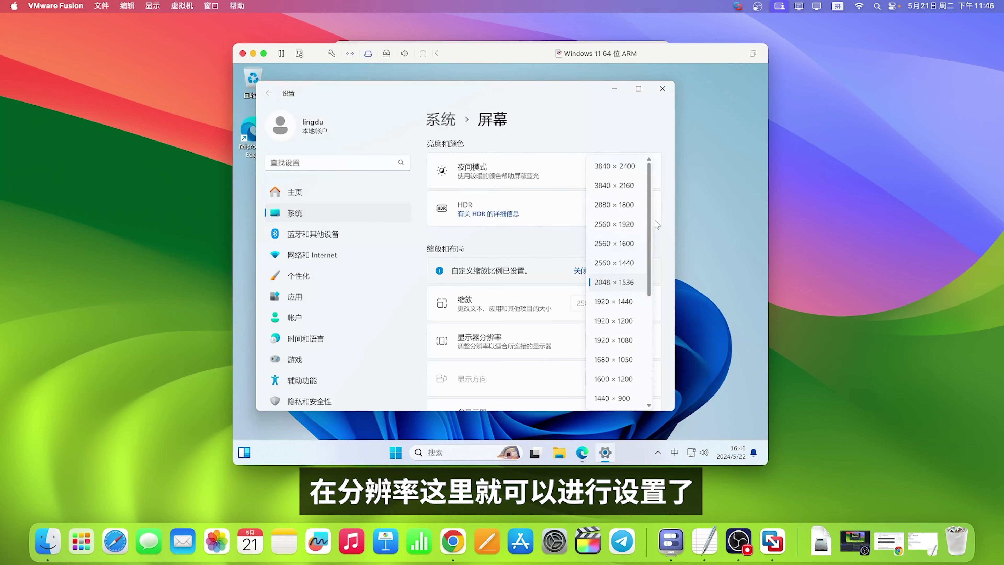
click(615, 185)
click(455, 278)
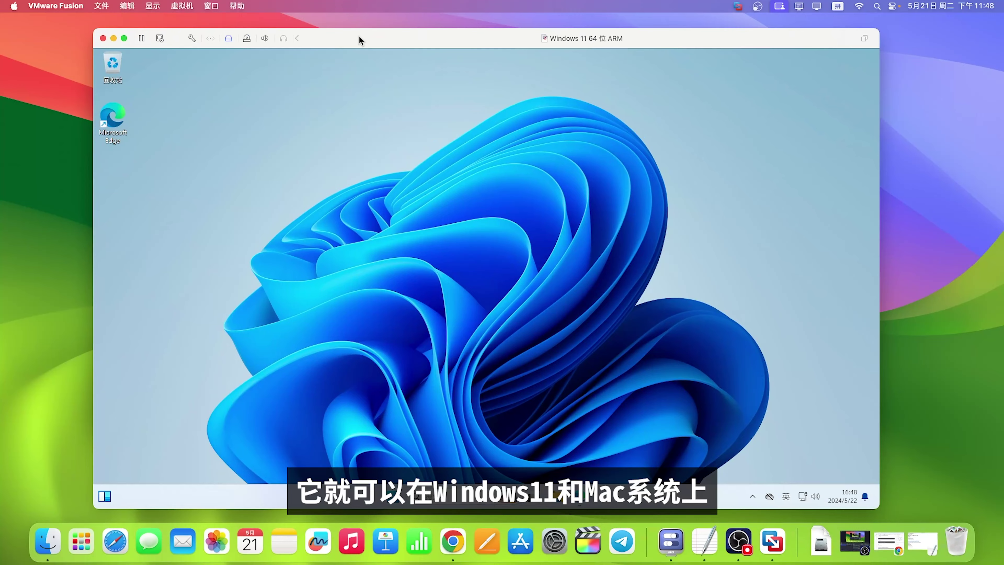
drag(359, 37, 659, 65)
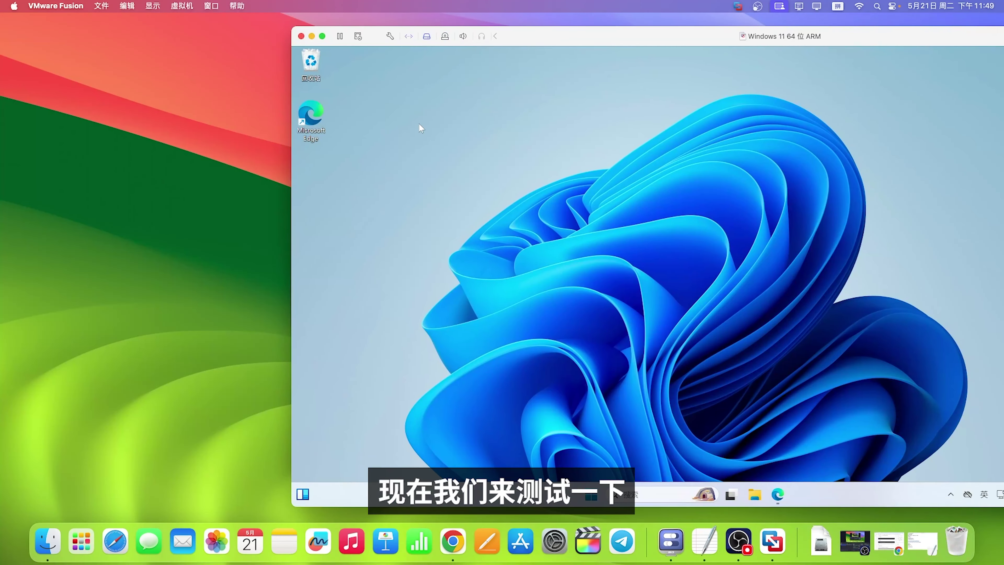
Create a new folder on the Windows desktop and drag it out onto the Mac desktop
right_click(425, 117)
mouse_move(487, 200)
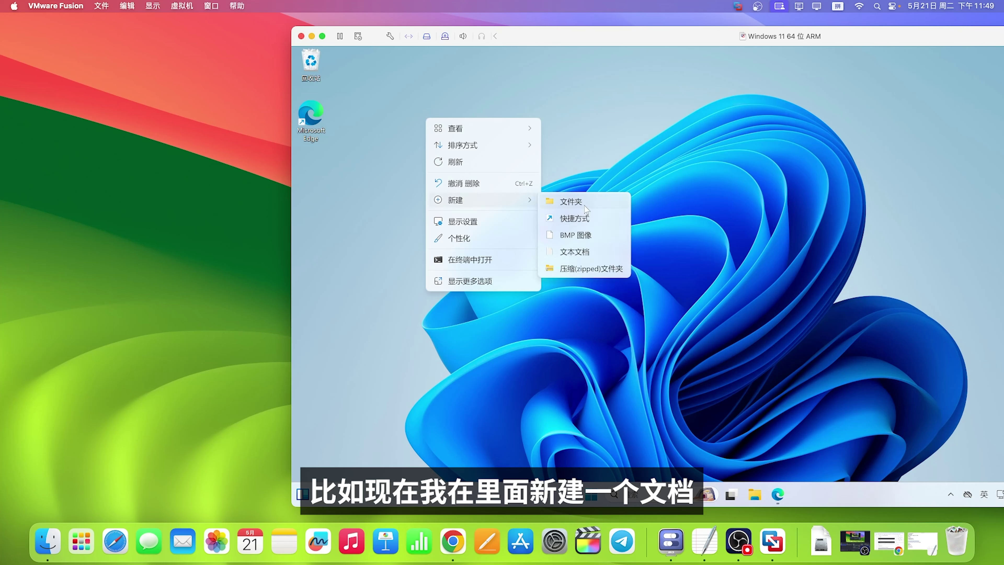
click(571, 201)
drag(426, 121, 119, 185)
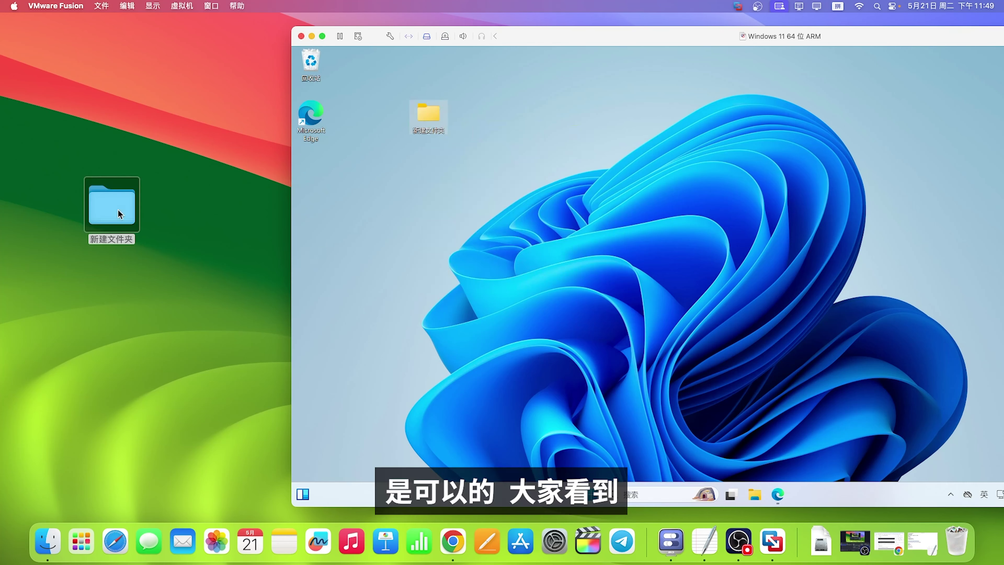
Check the empty 新建文件夹 folder, move the VM window aside, and open jishu.png in Preview
double_click(132, 206)
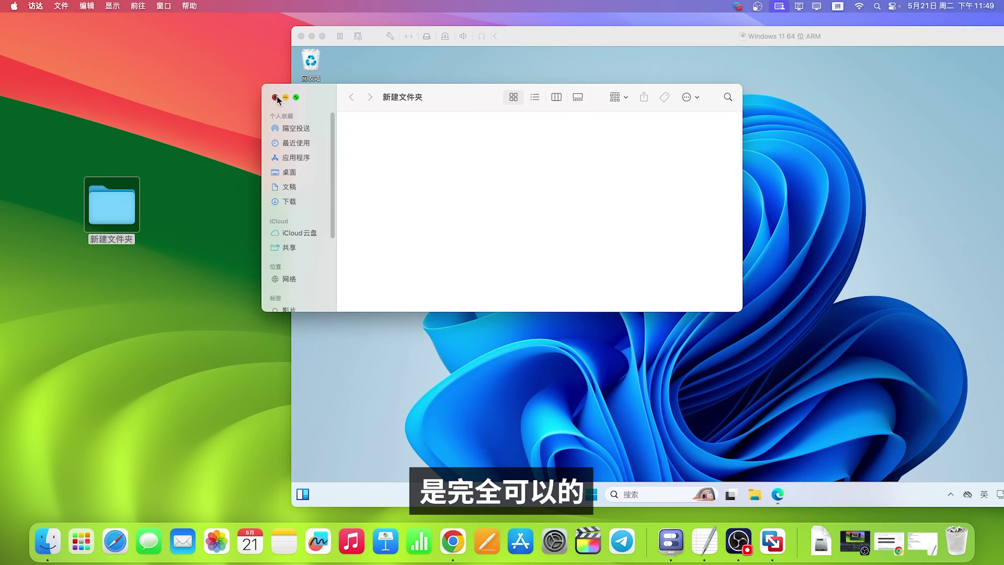
click(275, 97)
drag(553, 37, 291, 28)
drag(963, 43, 963, 204)
double_click(964, 204)
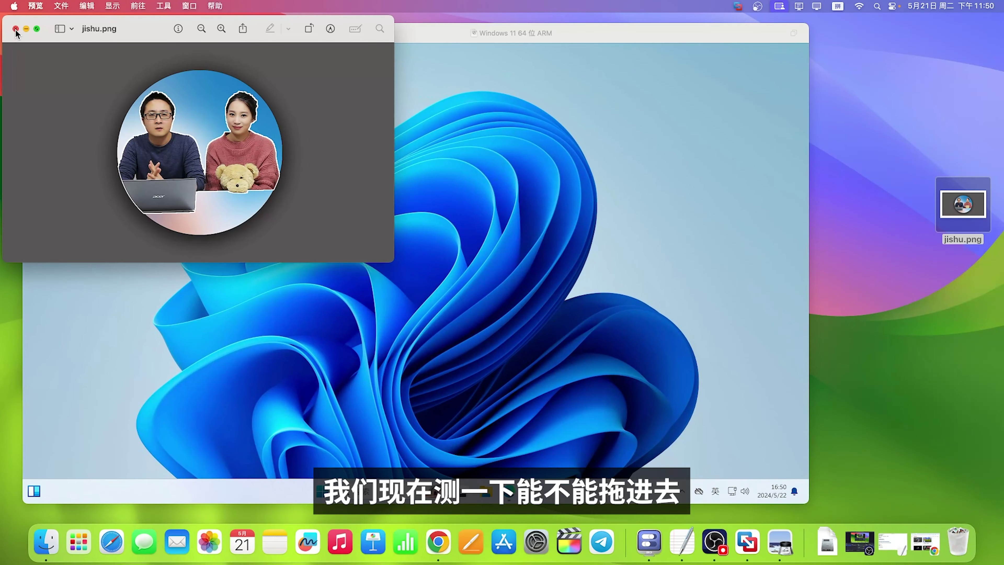
Copy jishu.png from the Mac into the Windows desktop and view it in Paint
click(15, 29)
drag(958, 209, 162, 237)
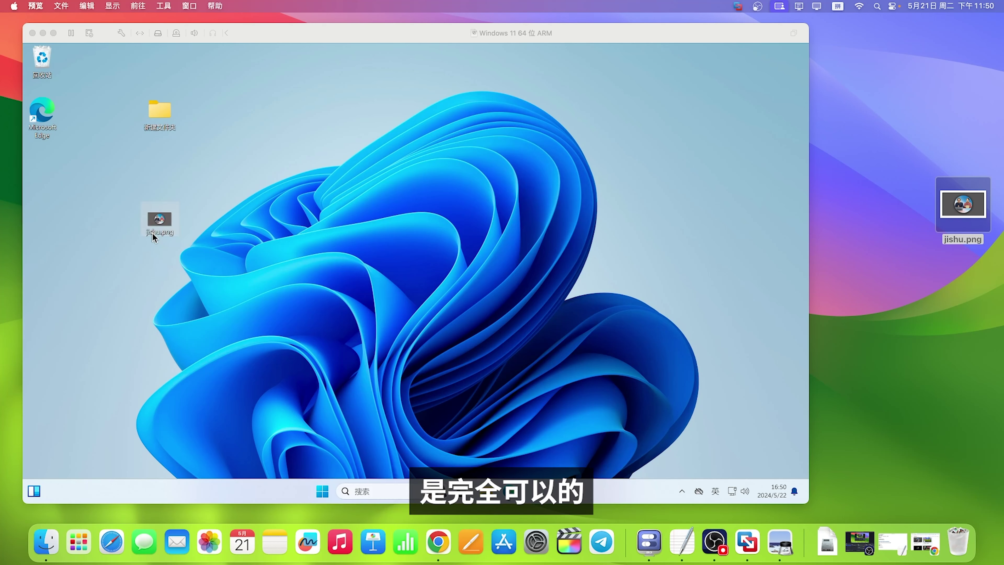
double_click(154, 234)
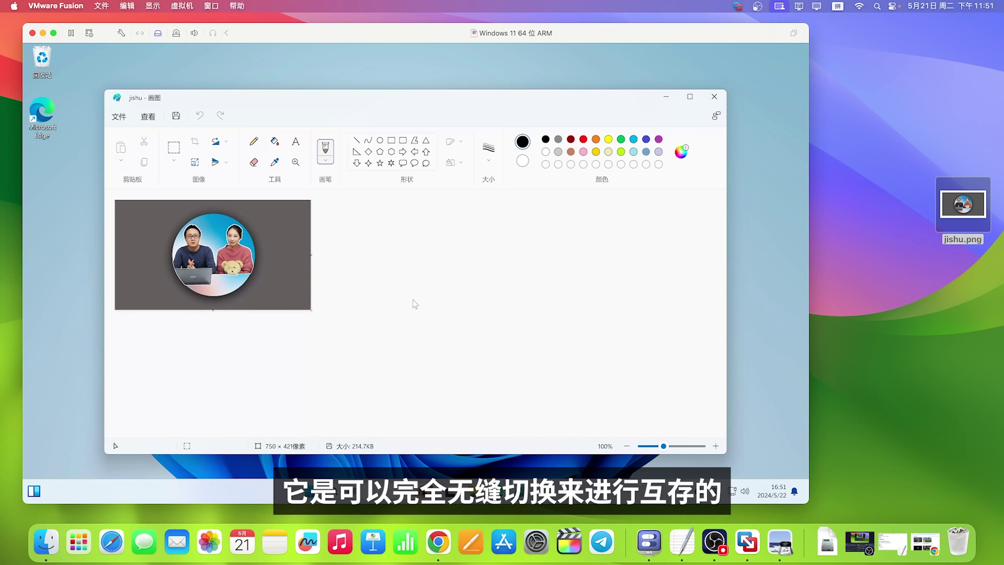
click(714, 97)
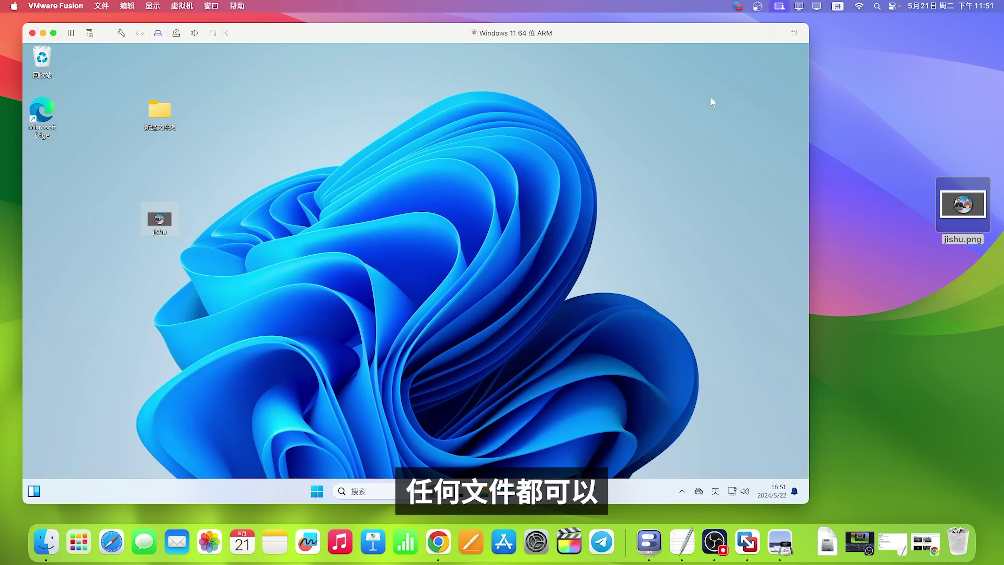
Compress the jishu image inside Windows into a ZIP named jishu
right_click(156, 220)
click(246, 346)
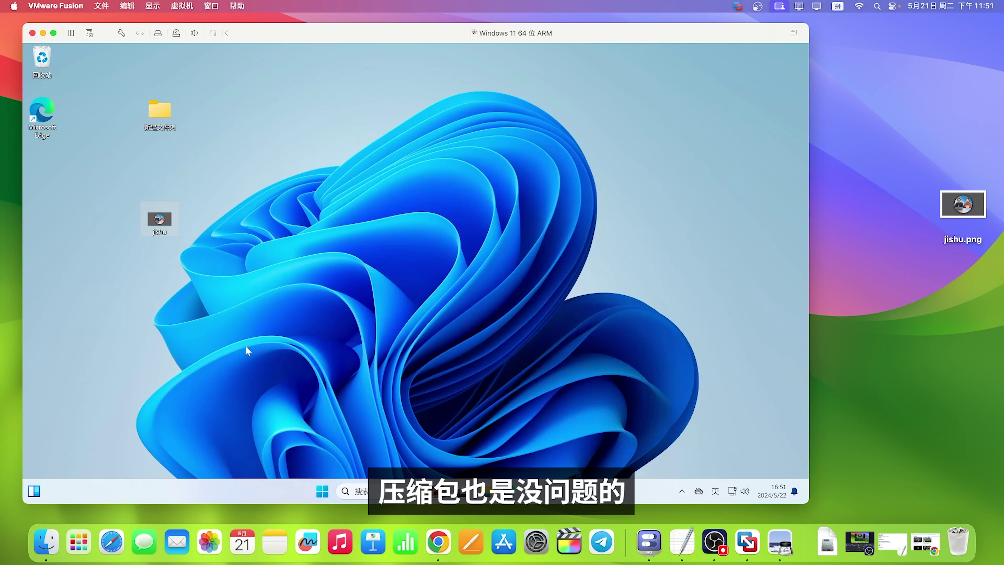
text(jishu)
key(Return)
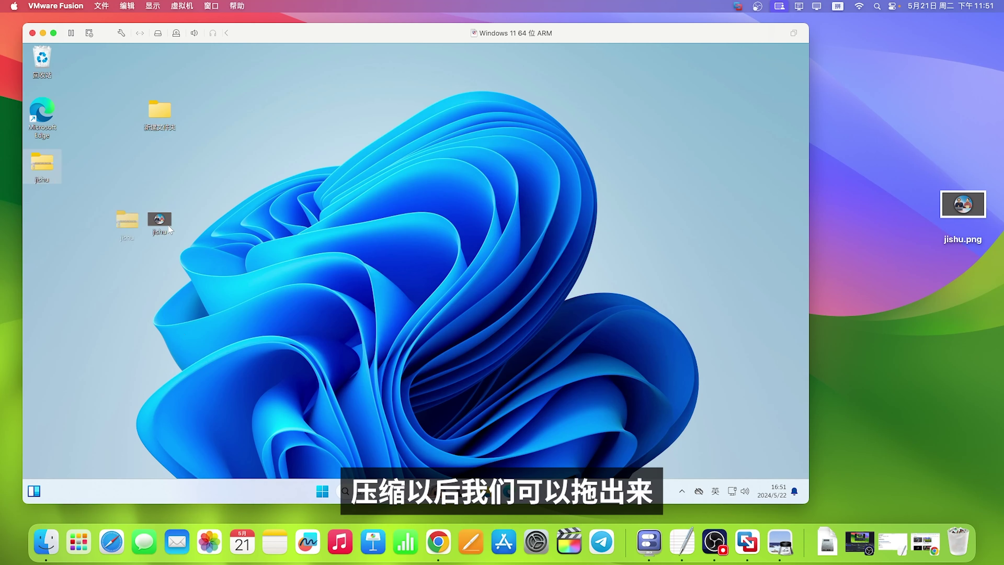
Copy jishu.zip out to the Mac desktop and extract it, placing jishu 2.png below the zip
drag(804, 141, 902, 118)
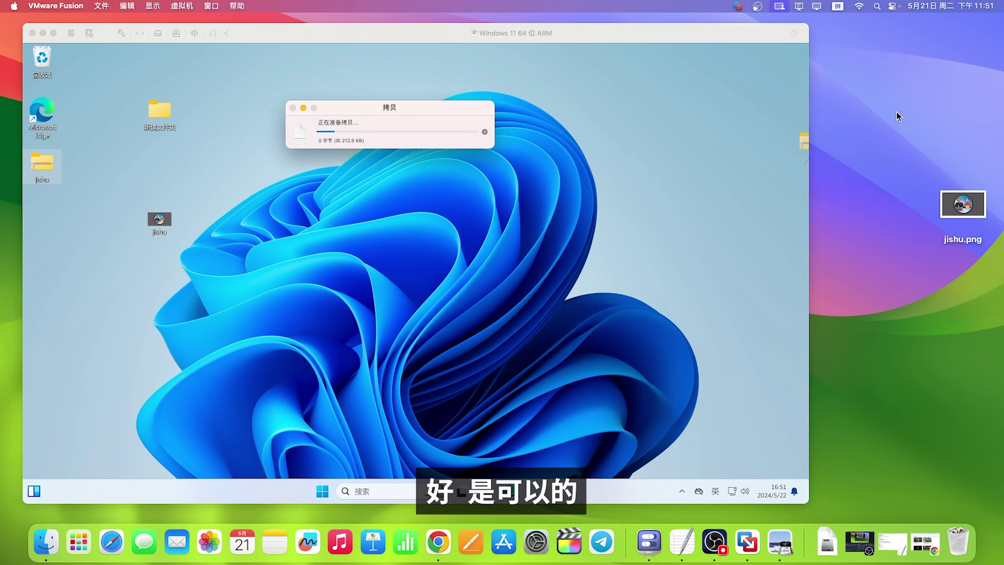
click(891, 126)
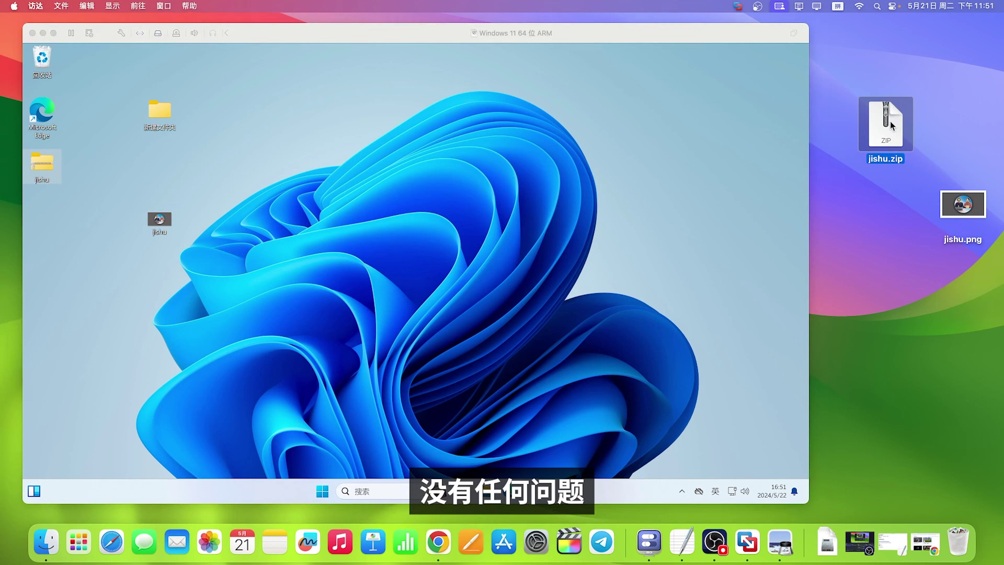
double_click(892, 125)
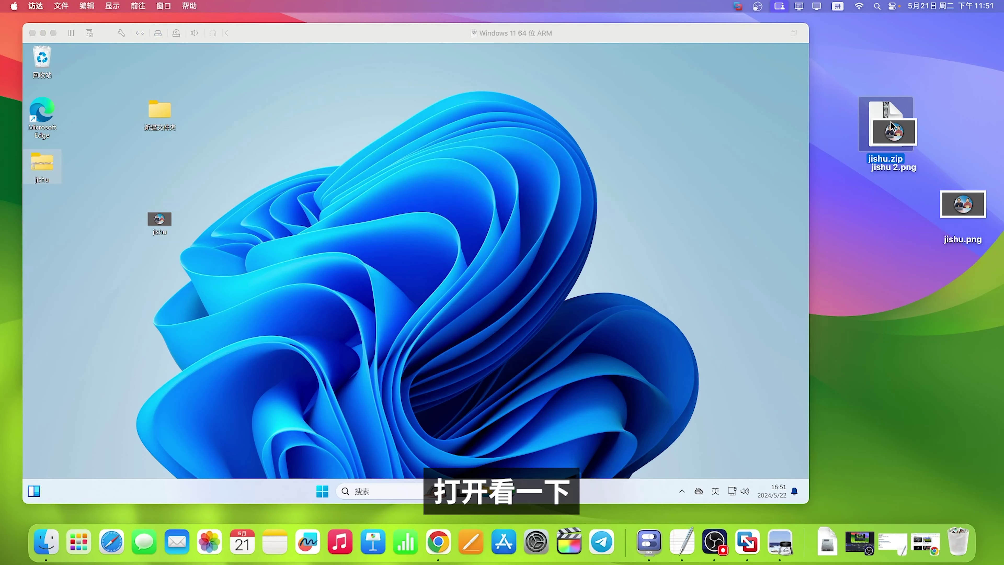
drag(897, 152, 878, 250)
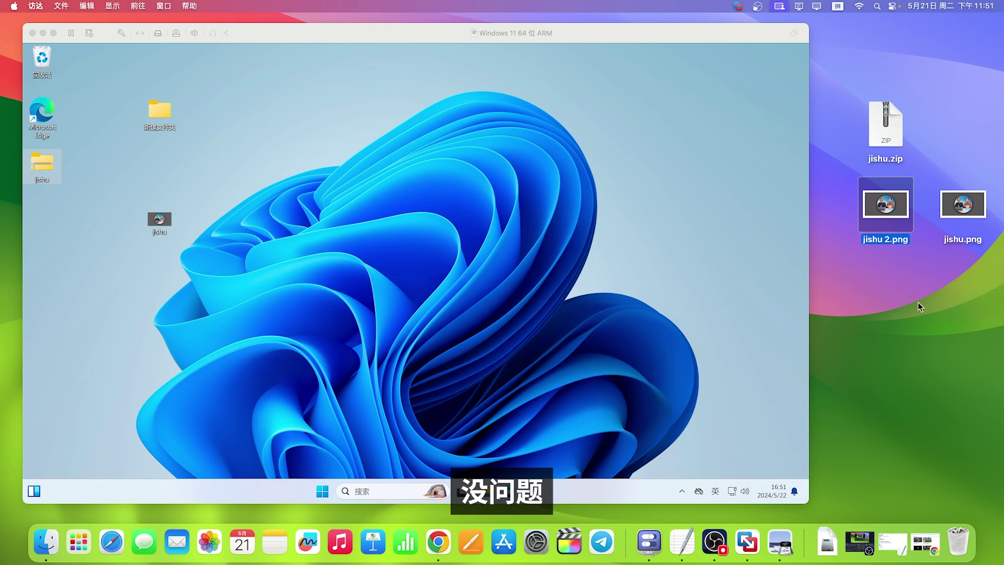
click(736, 185)
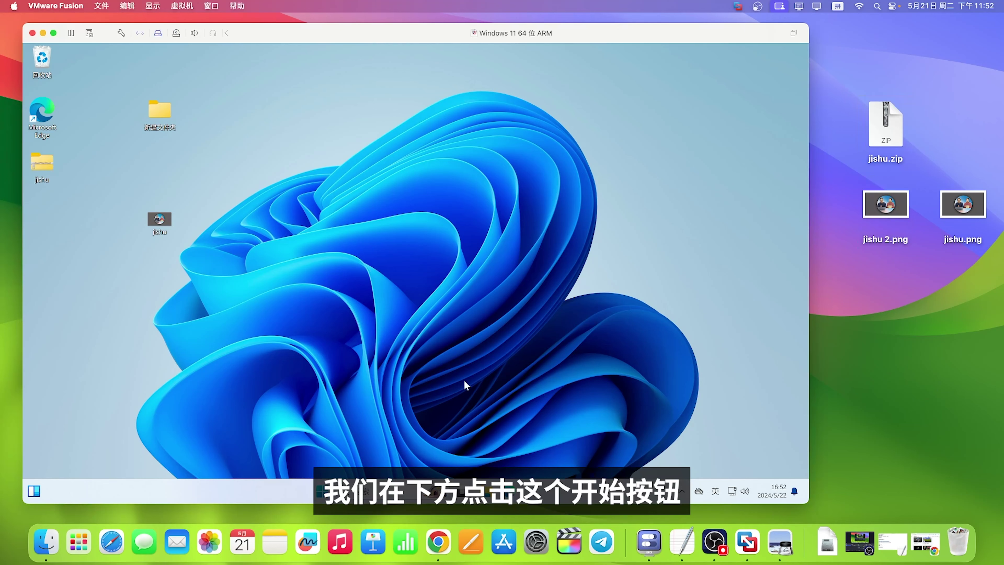
click(320, 491)
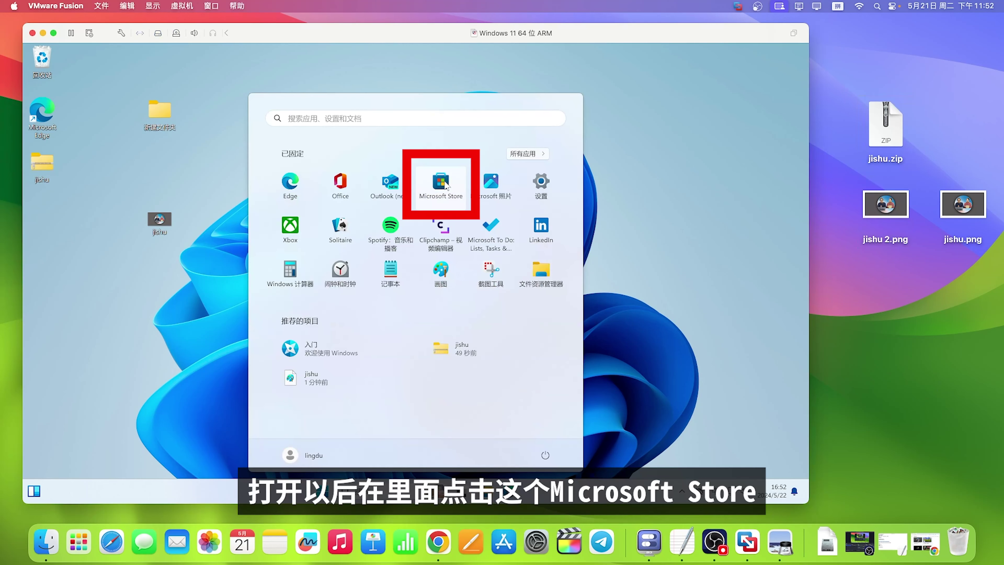
Launch the Microsoft Store in Windows and scroll down its home page
click(443, 185)
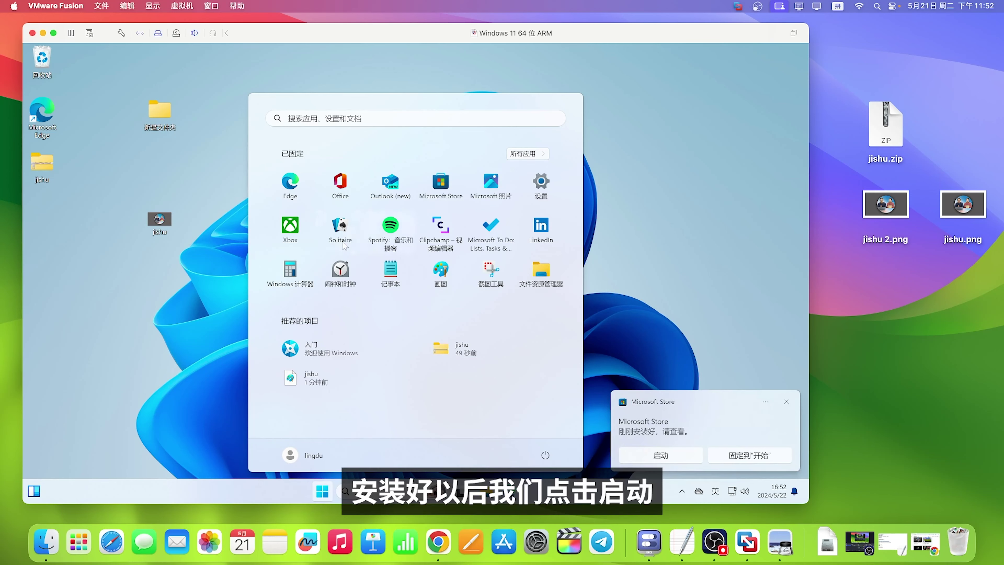
click(678, 459)
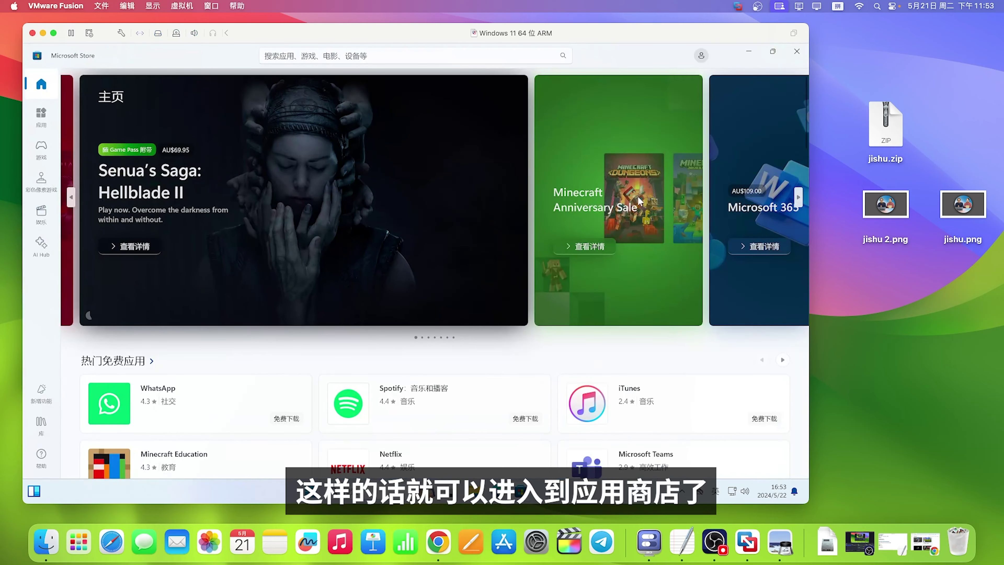
scroll(515, 336, down, 5)
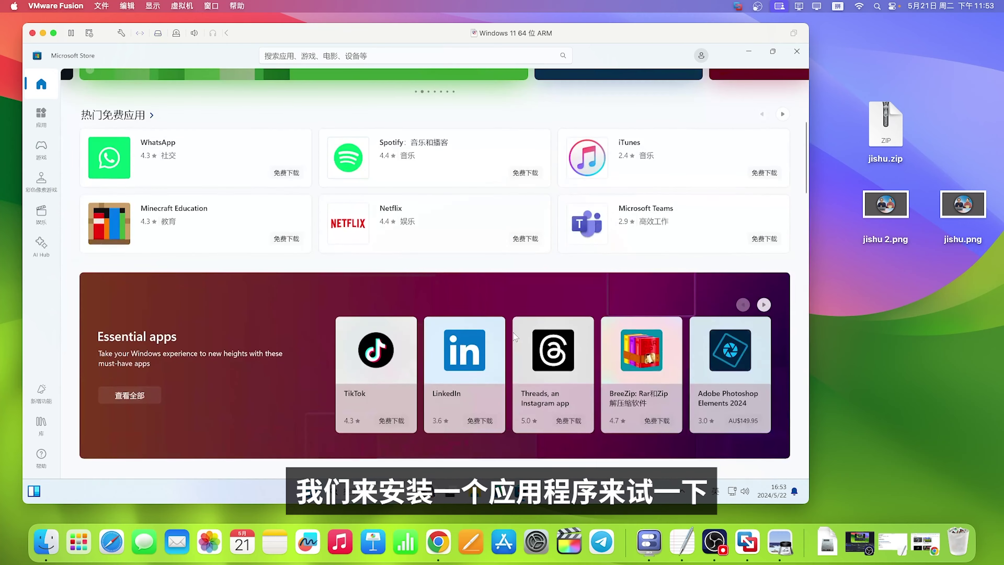
mouse_move(515, 334)
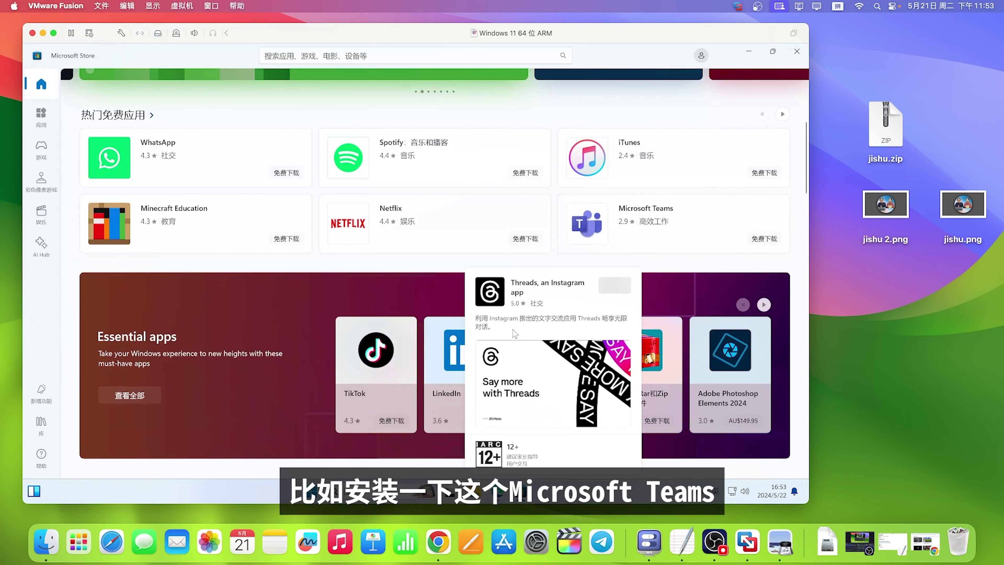
scroll(515, 335, down, 2)
Install Microsoft Teams, close its sign-in window, and go to the Store's 游戏 section
click(587, 162)
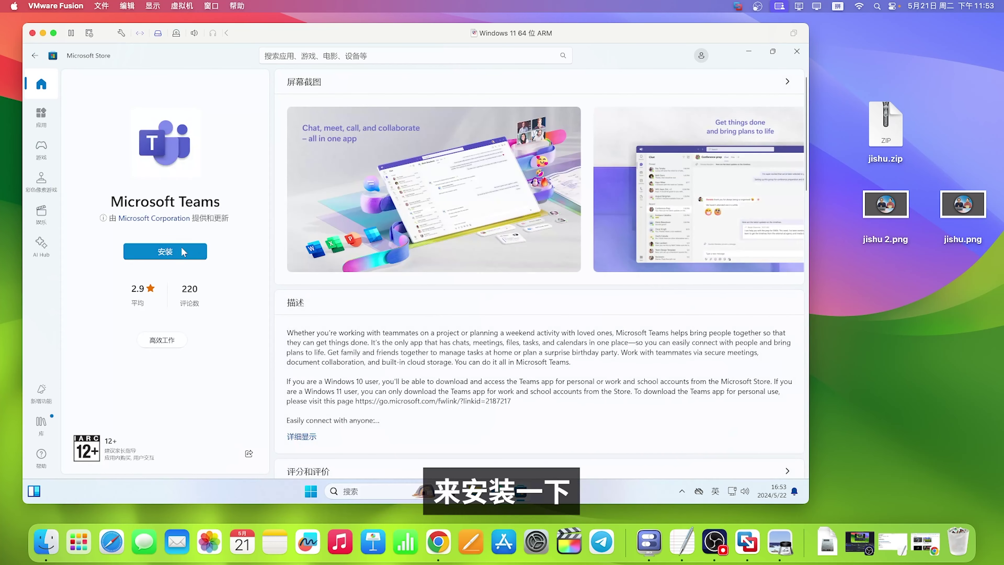
click(191, 250)
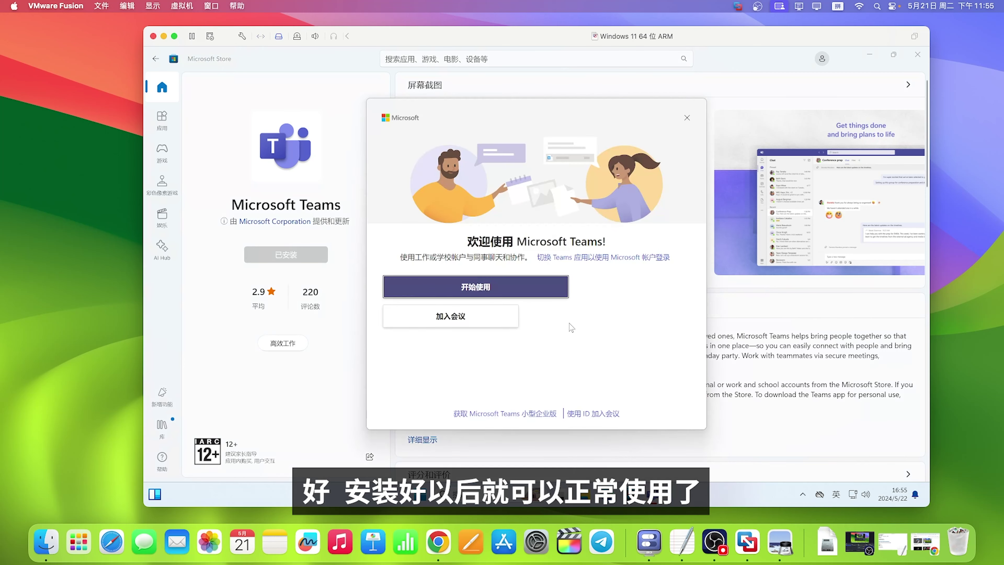
click(502, 286)
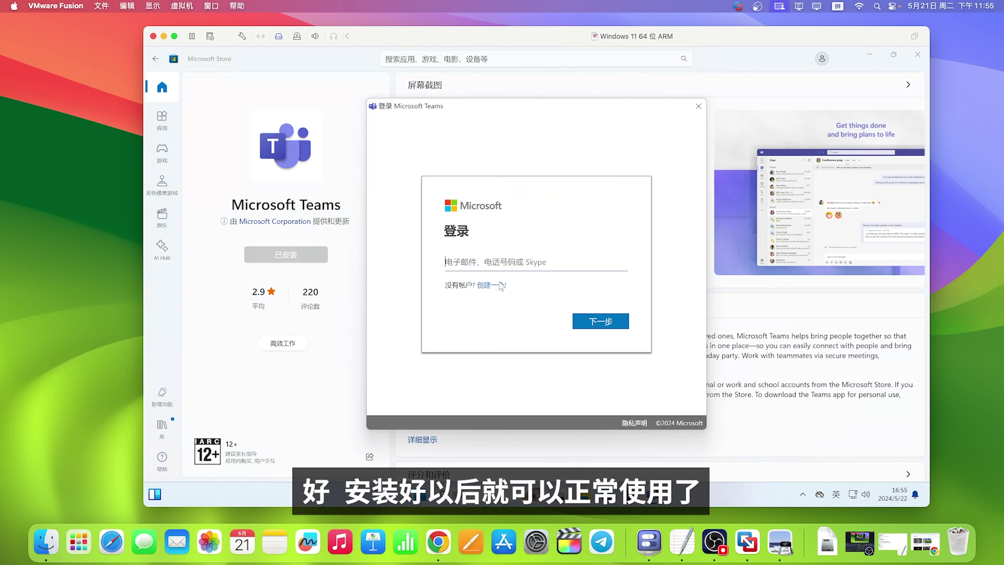
click(696, 109)
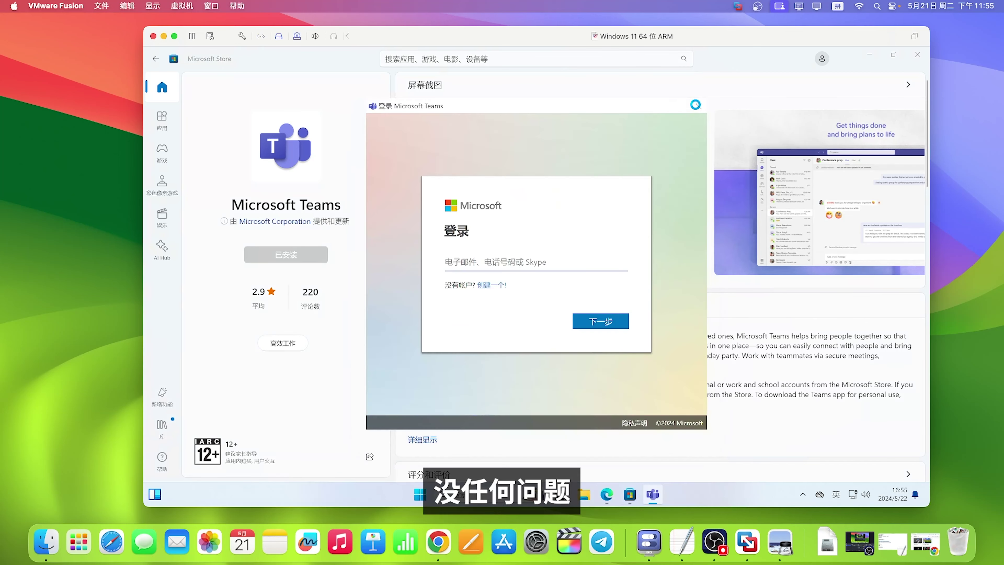
click(164, 157)
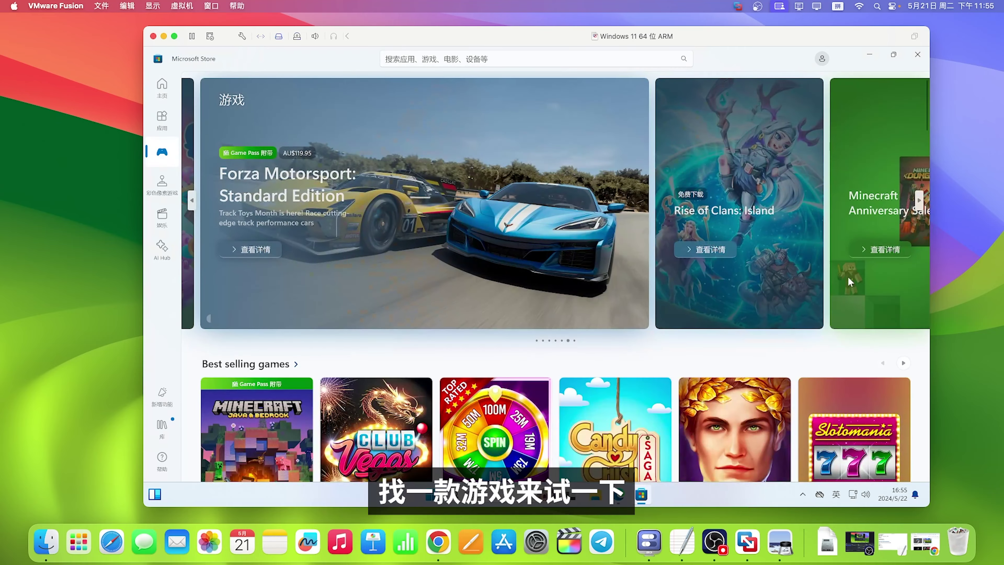
Install the 罗马消消乐 game from the games page and launch it
scroll(419, 404, down, 5)
scroll(420, 405, down, 10)
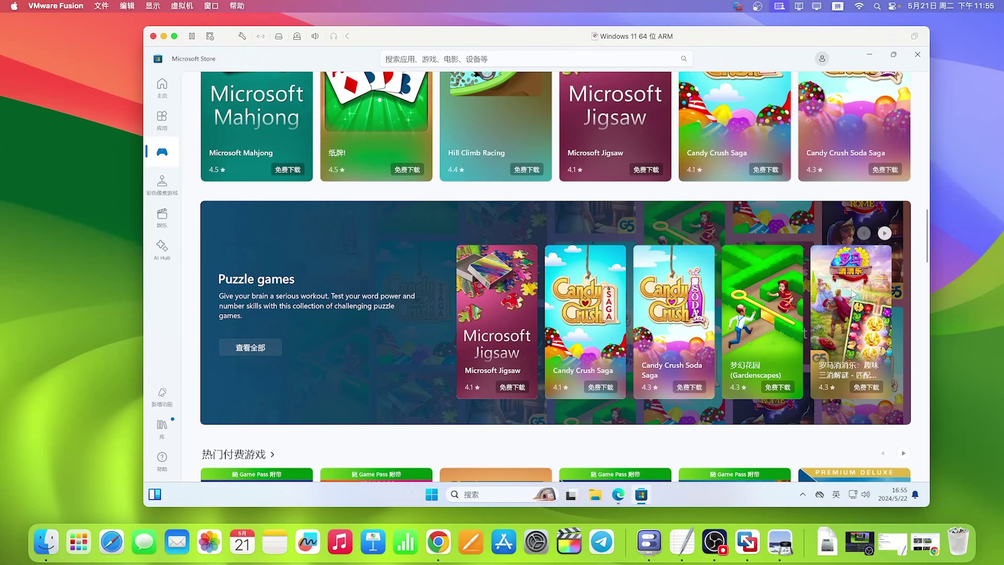
click(854, 294)
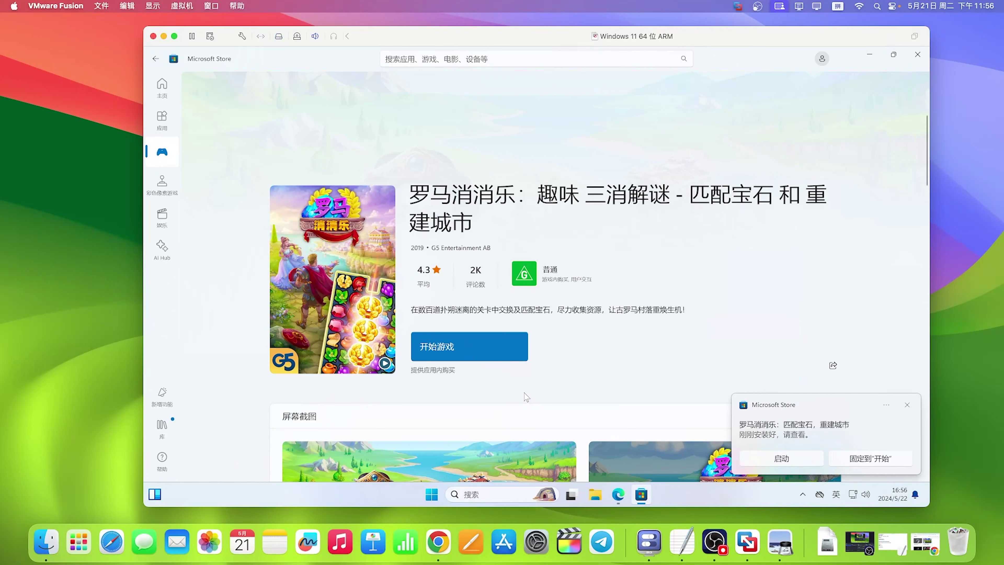
click(776, 459)
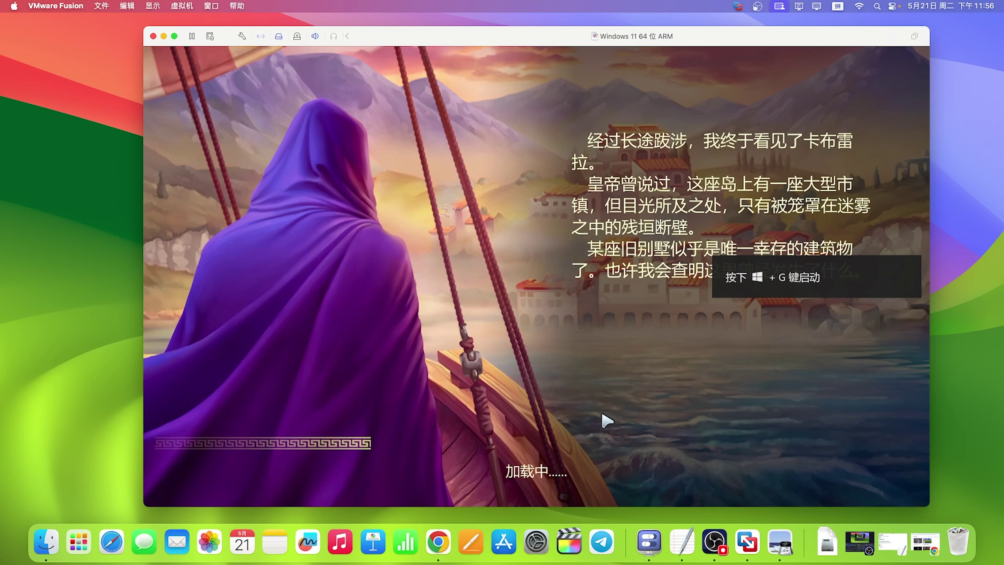
Start 罗马消消乐, dismiss the tip, match three grapes, then make the VM full screen
click(711, 345)
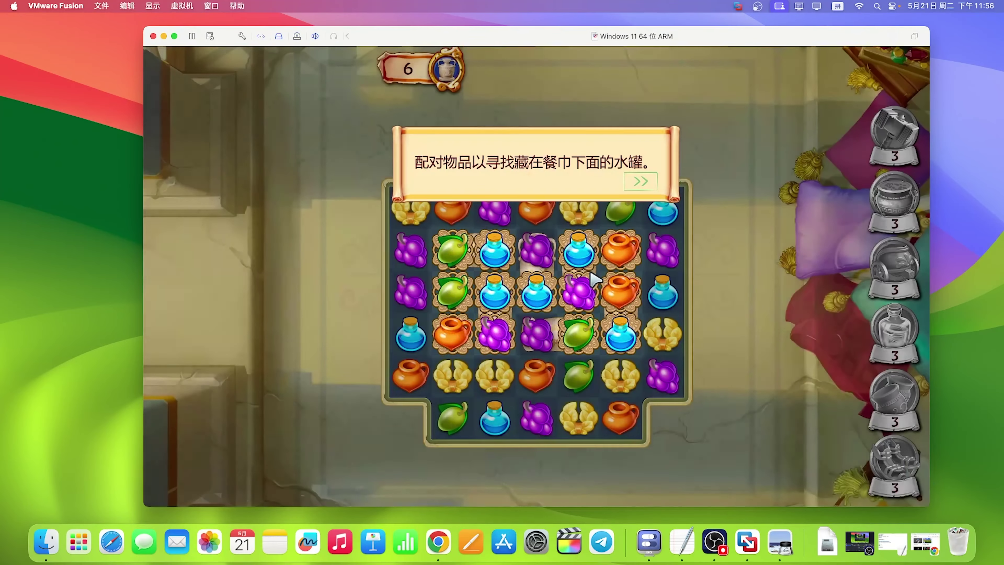
click(800, 161)
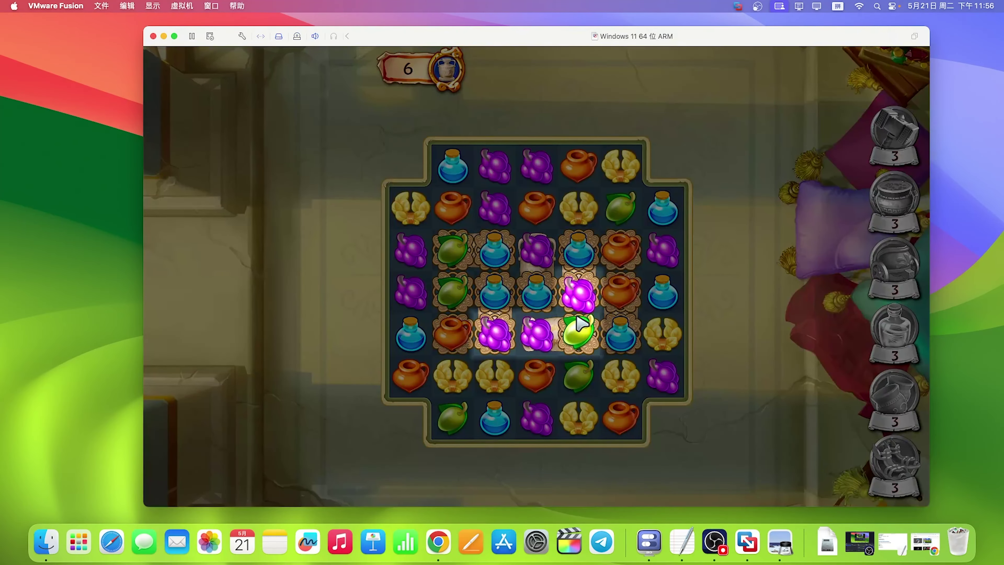
drag(578, 292, 579, 334)
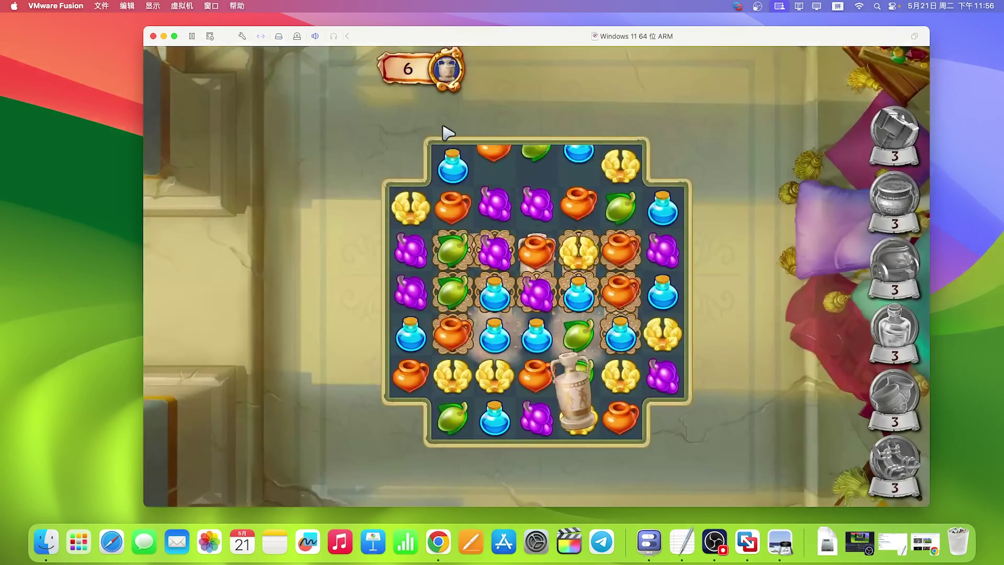
click(174, 36)
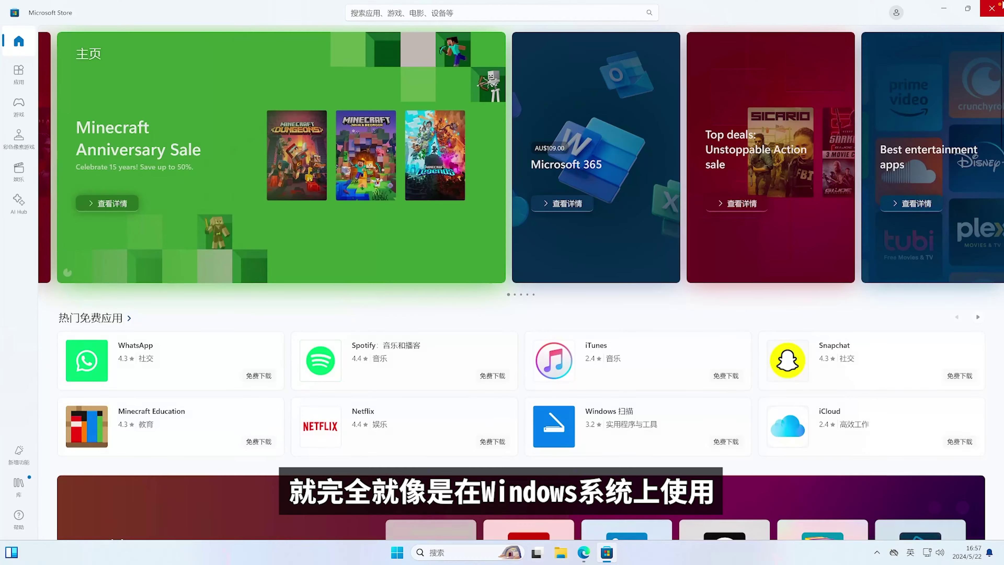
Restore the Store window, show the Windows desktop, and take the VM out of full screen
click(967, 9)
click(1001, 554)
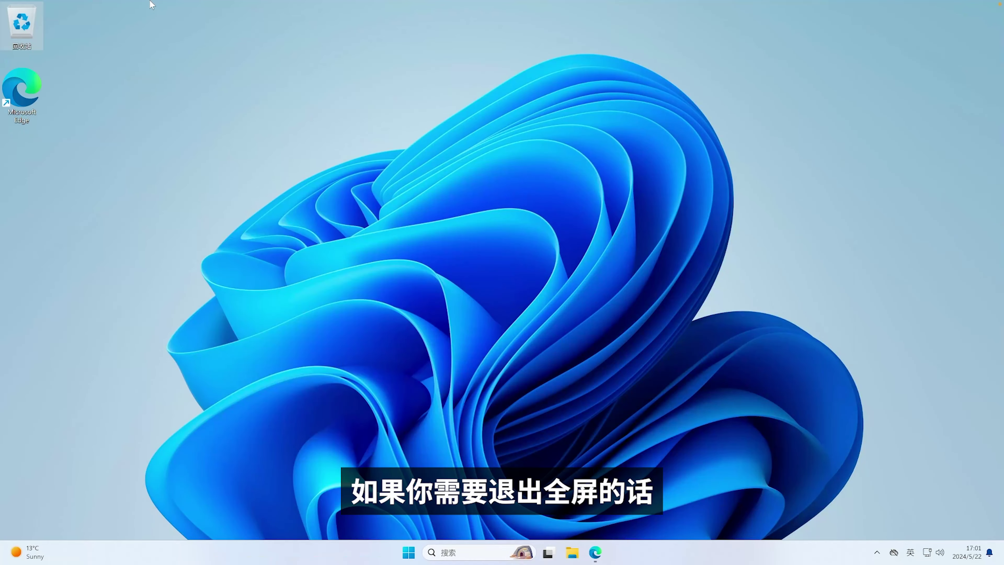
mouse_move(56, 8)
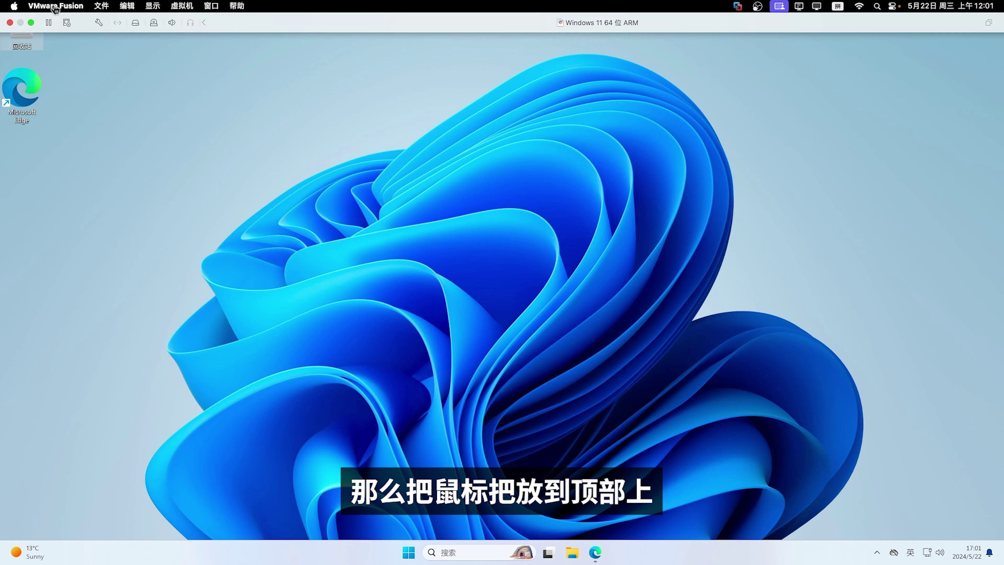
click(146, 5)
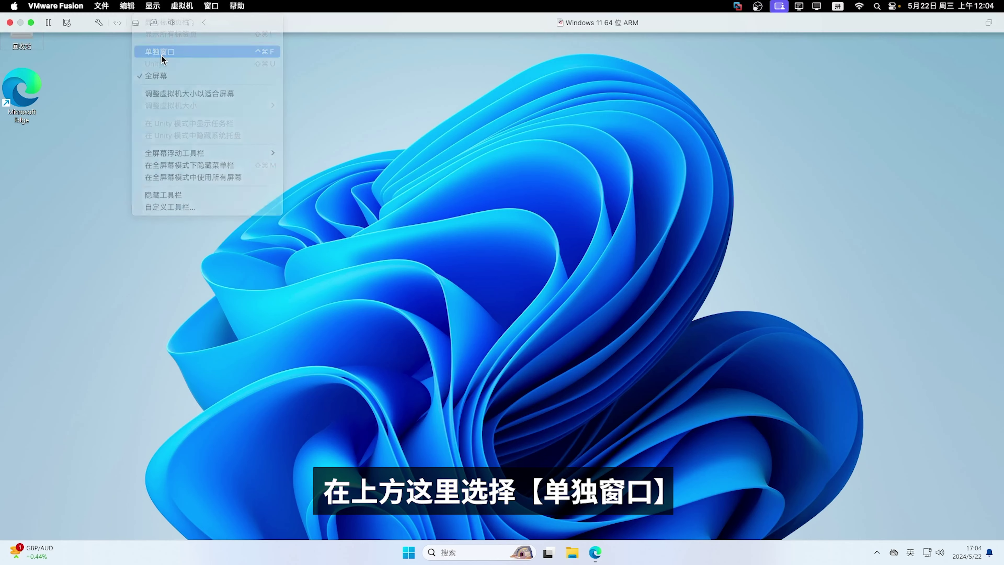
click(162, 55)
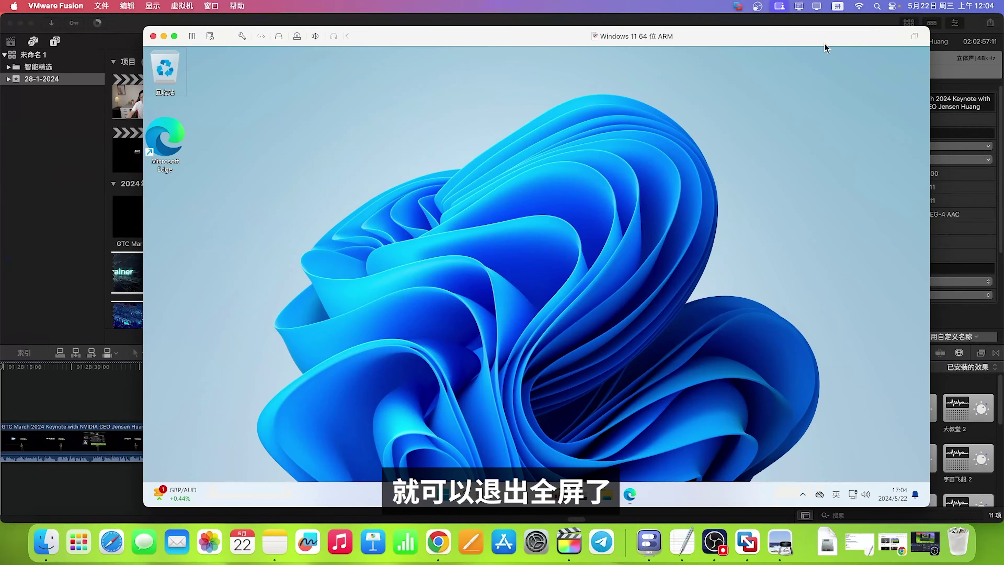
Open Launchpad, return to the full-screen VM, then switch to the Mac desktop with Ctrl+Left
click(79, 541)
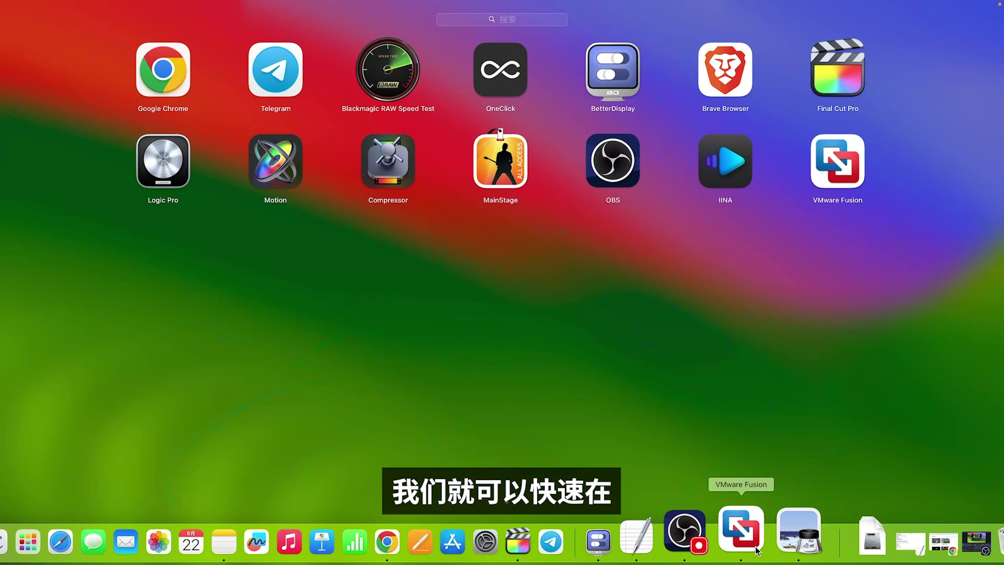
click(750, 542)
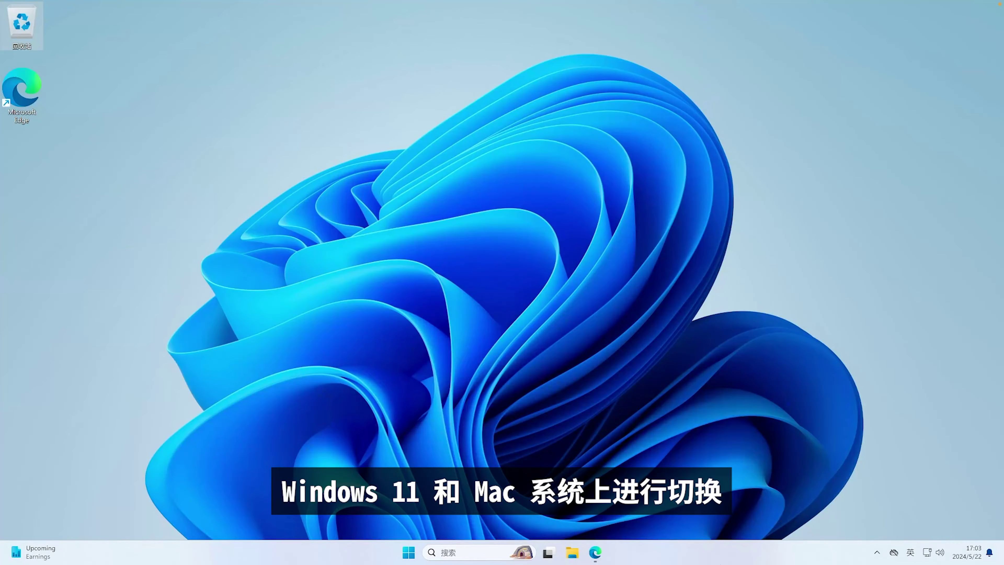
click(940, 552)
key(ctrl+Left)
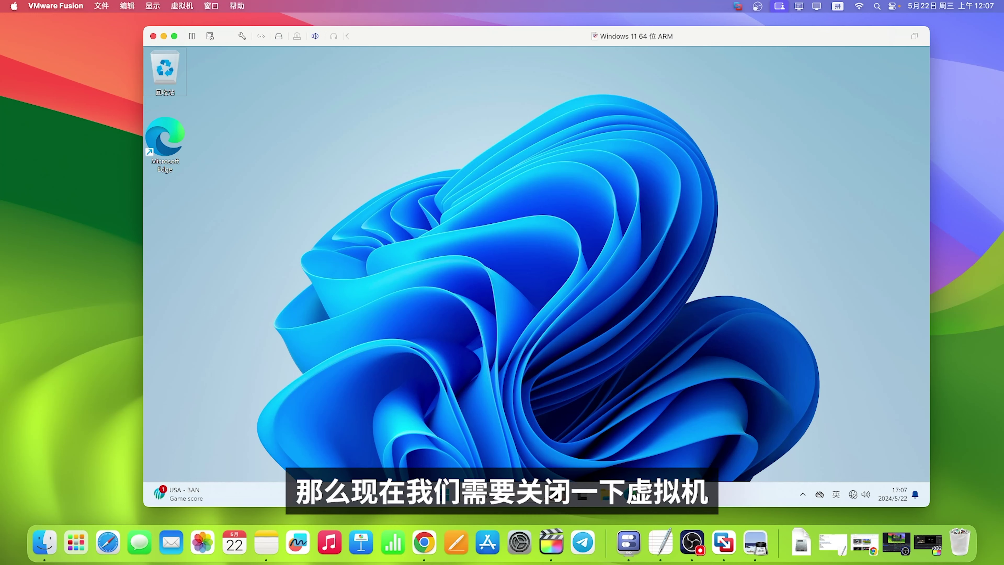
Shut down the Windows 11 VM and dismiss the VMware Tools notice
click(183, 6)
click(202, 66)
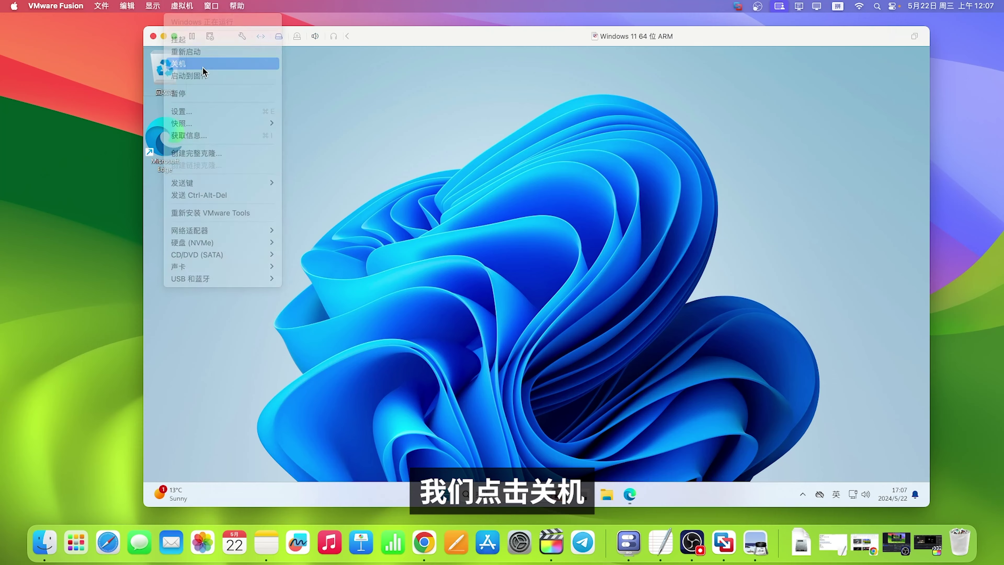
click(560, 288)
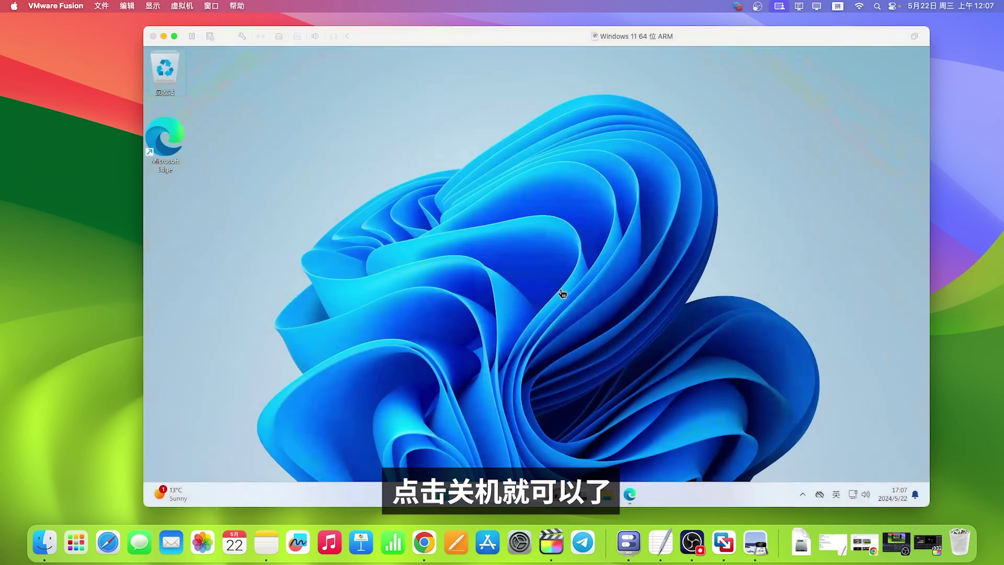
click(555, 302)
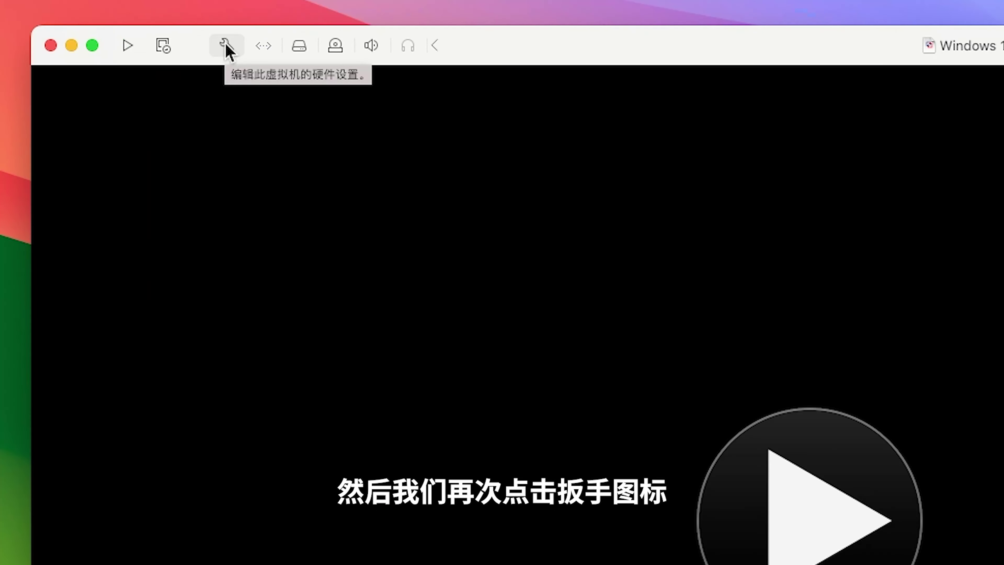
Give the VM 4 processor cores and 4096 MB of memory, then enlarge its window
click(227, 46)
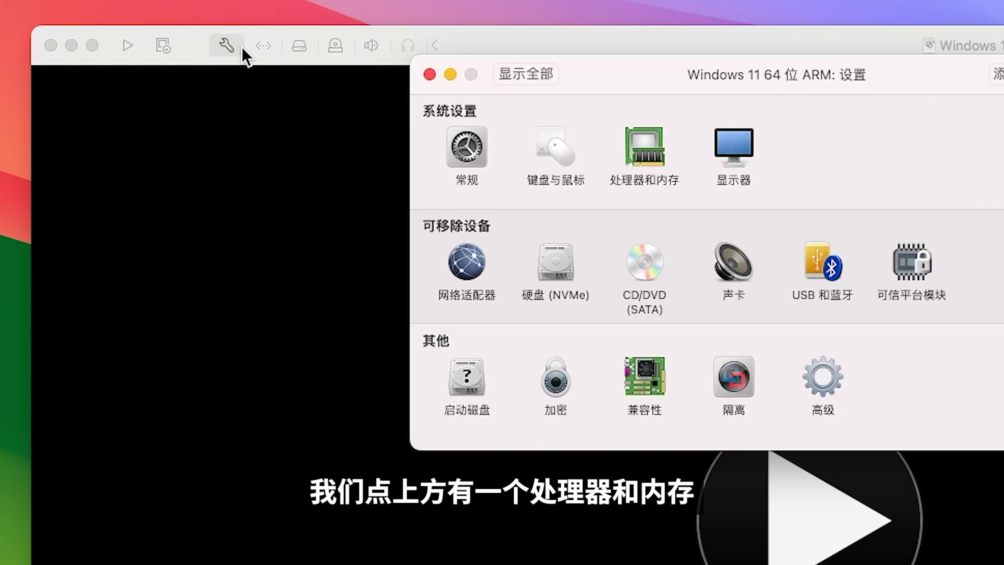
click(656, 158)
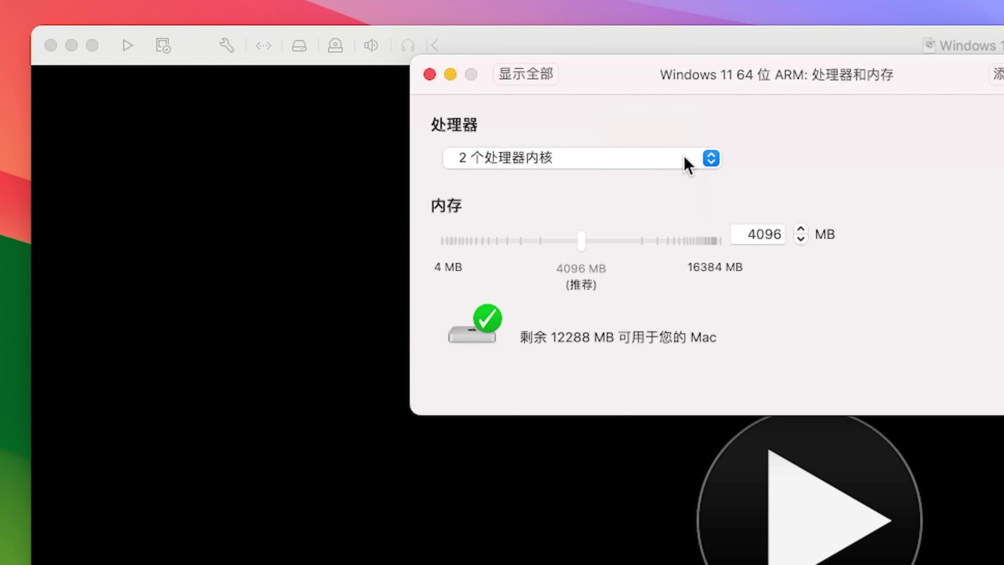
click(688, 163)
click(551, 206)
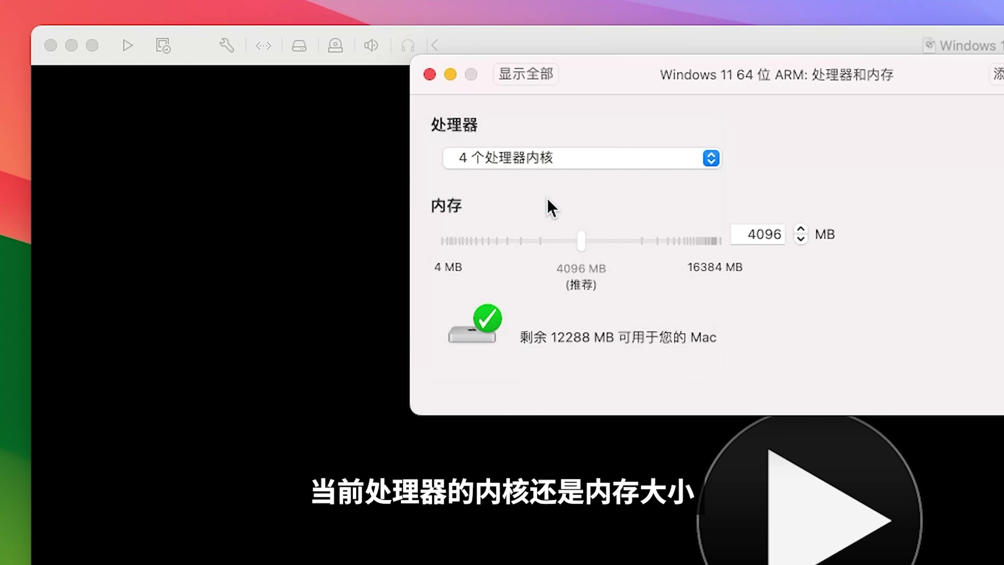
drag(581, 240, 737, 242)
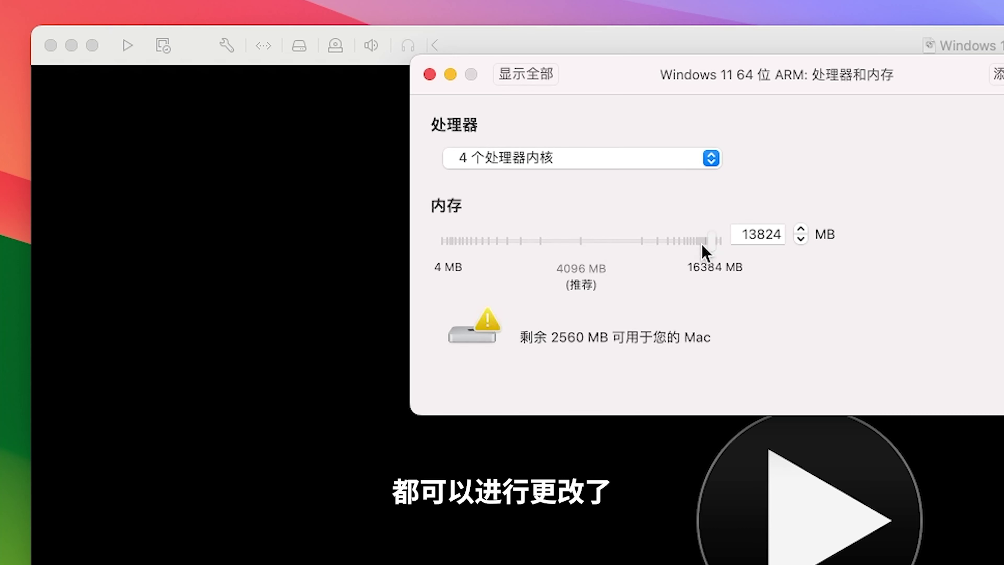
click(557, 273)
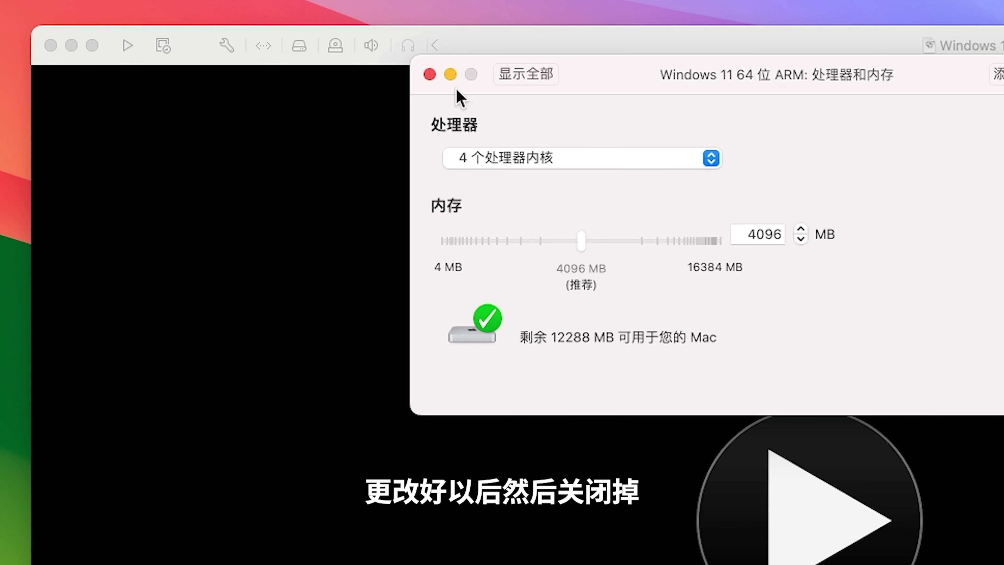
click(429, 74)
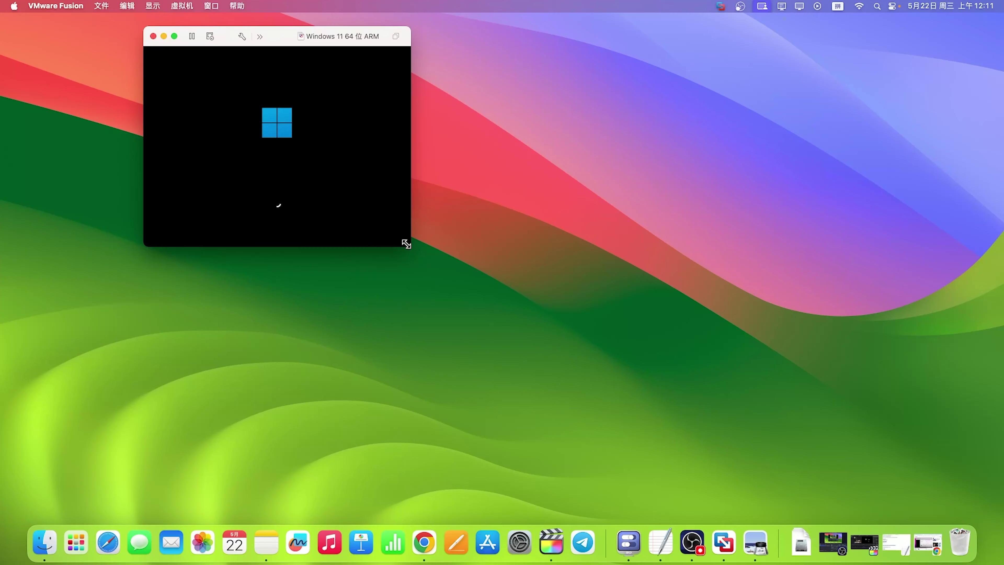
drag(406, 241, 1000, 457)
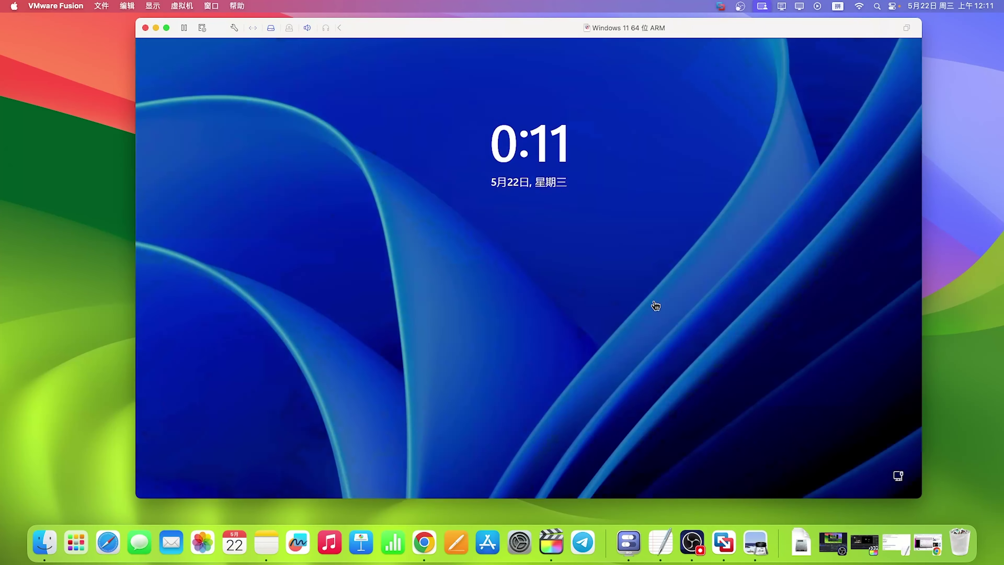
Sign in to Windows from the lock screen with the account password
click(548, 258)
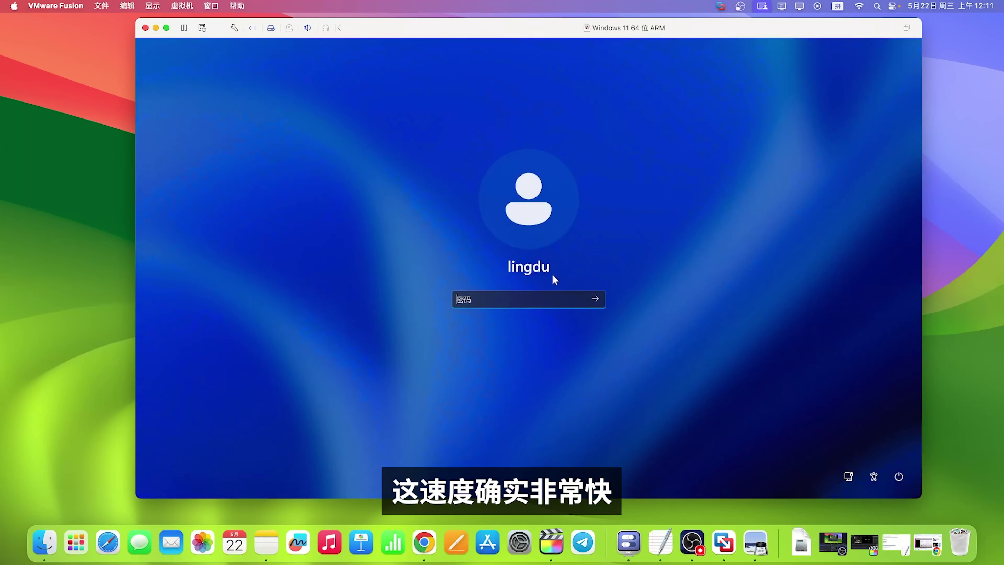
key(Return)
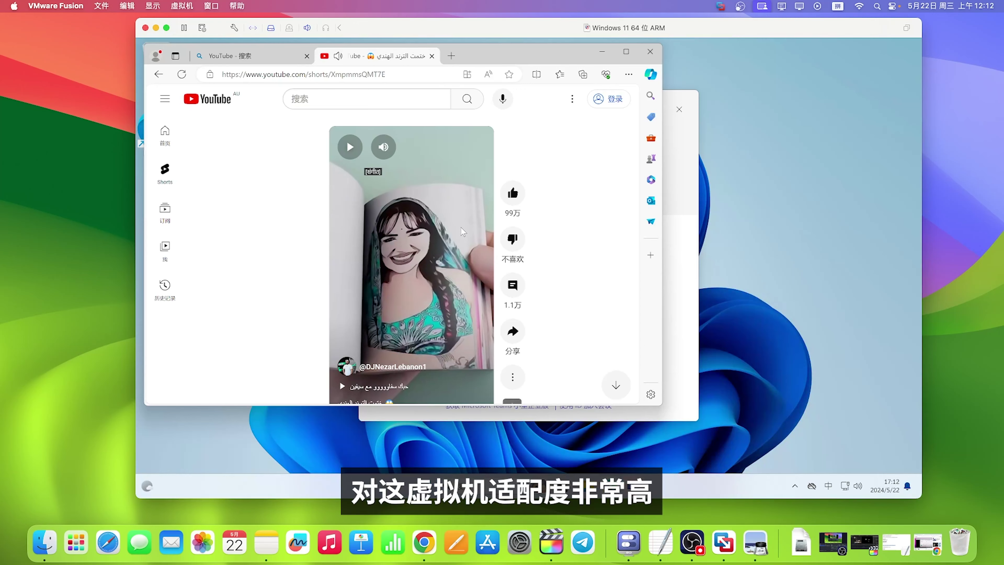
Scroll through YouTube Shorts in Edge and dismiss the match-3 game's tutorial banner
scroll(437, 267, down, 1)
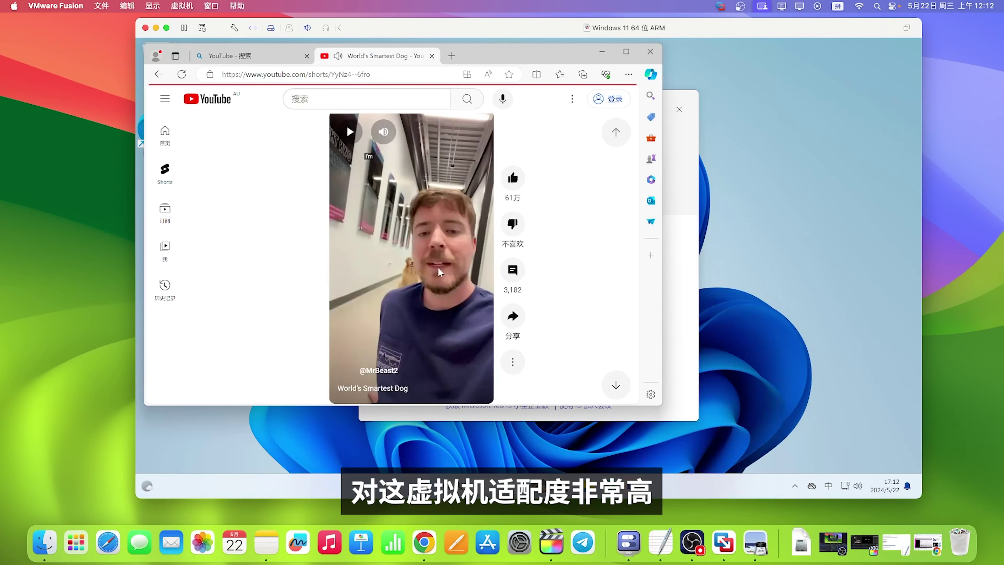
scroll(372, 276, down, 2)
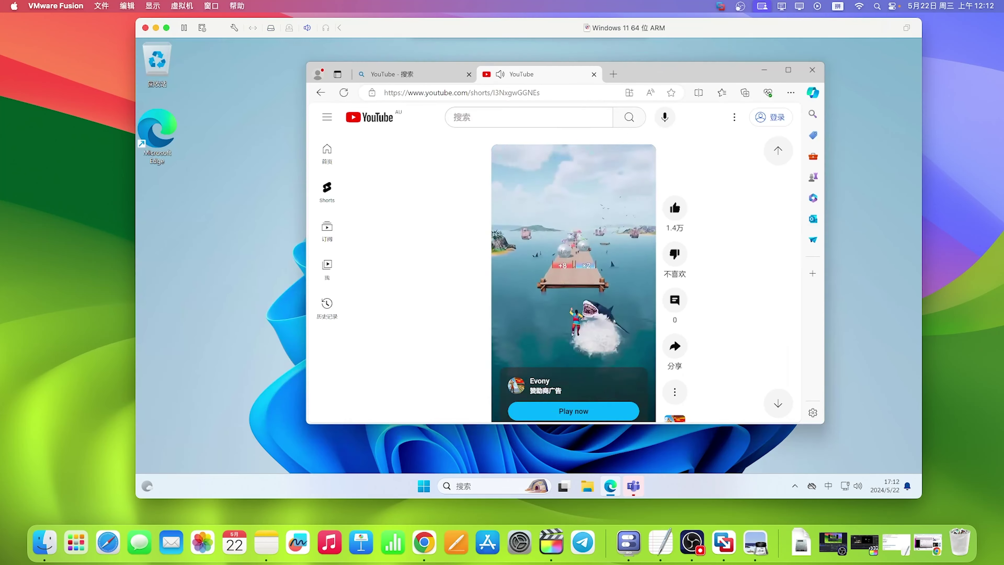
scroll(578, 239, down, 1)
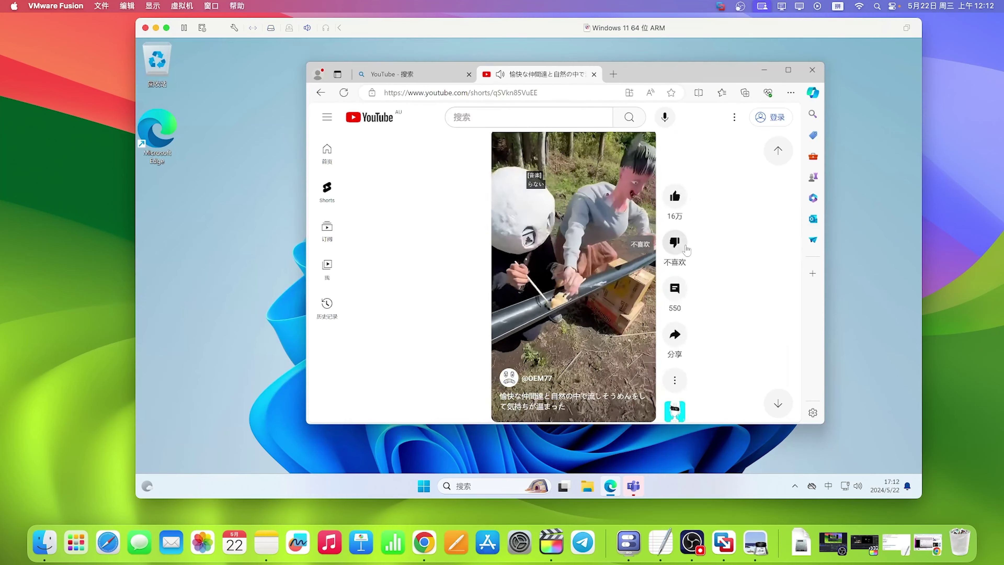
scroll(687, 249, down, 1)
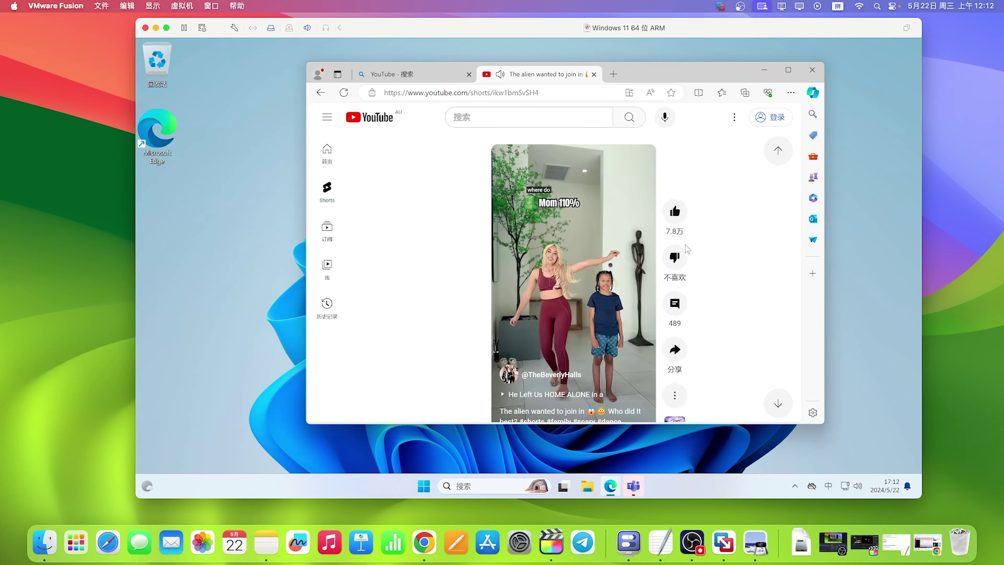
scroll(687, 248, down, 2)
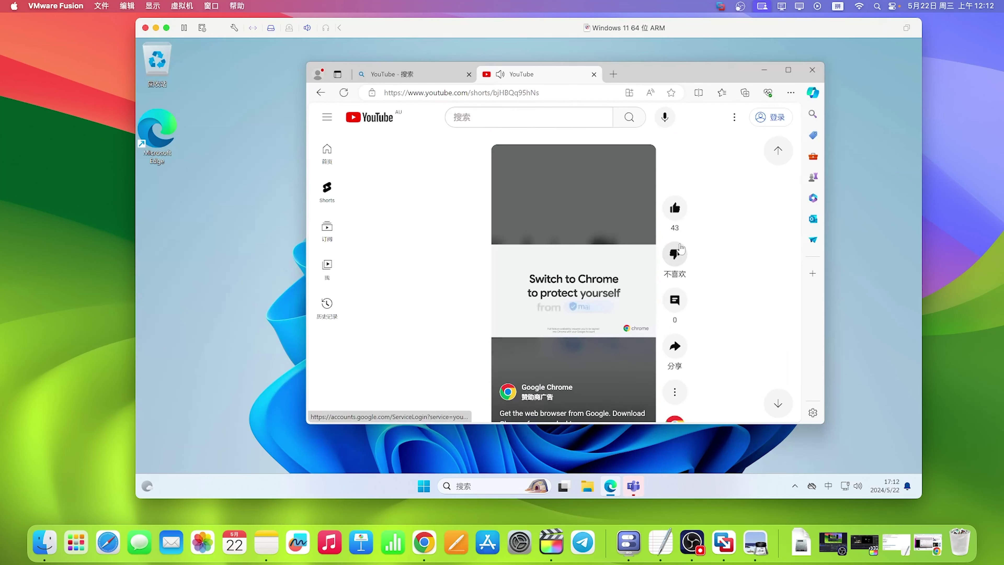
scroll(680, 248, down, 2)
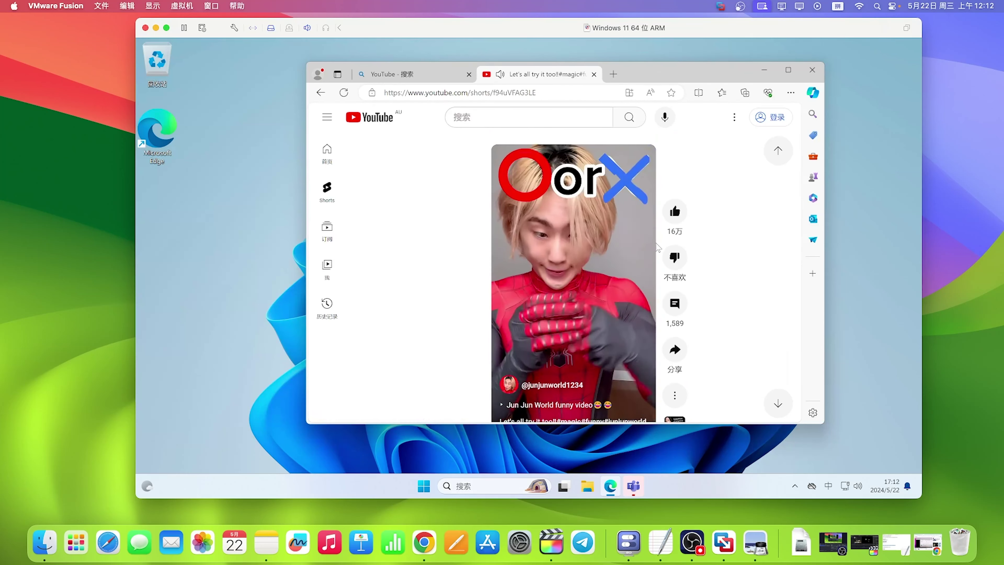
scroll(654, 247, down, 1)
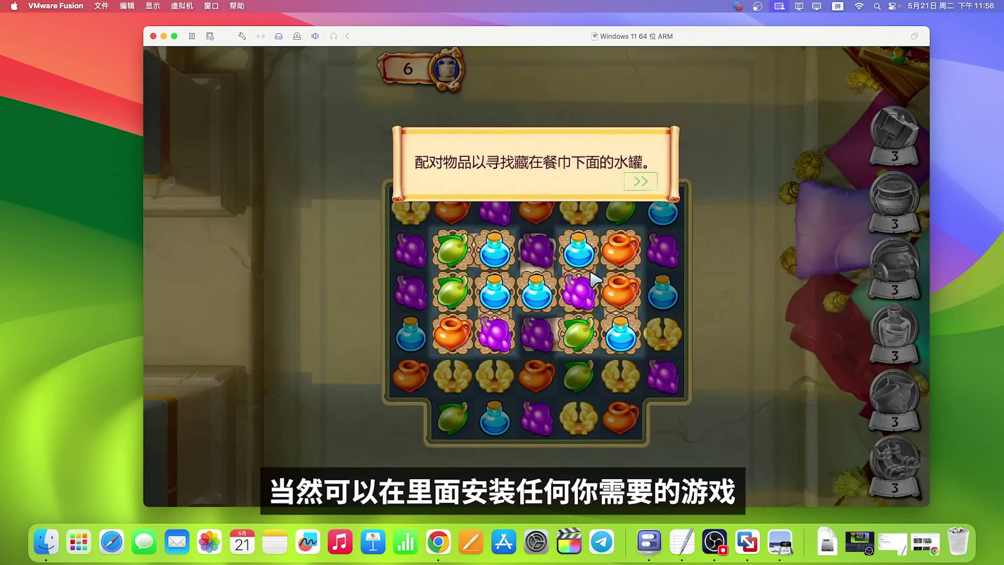
click(613, 261)
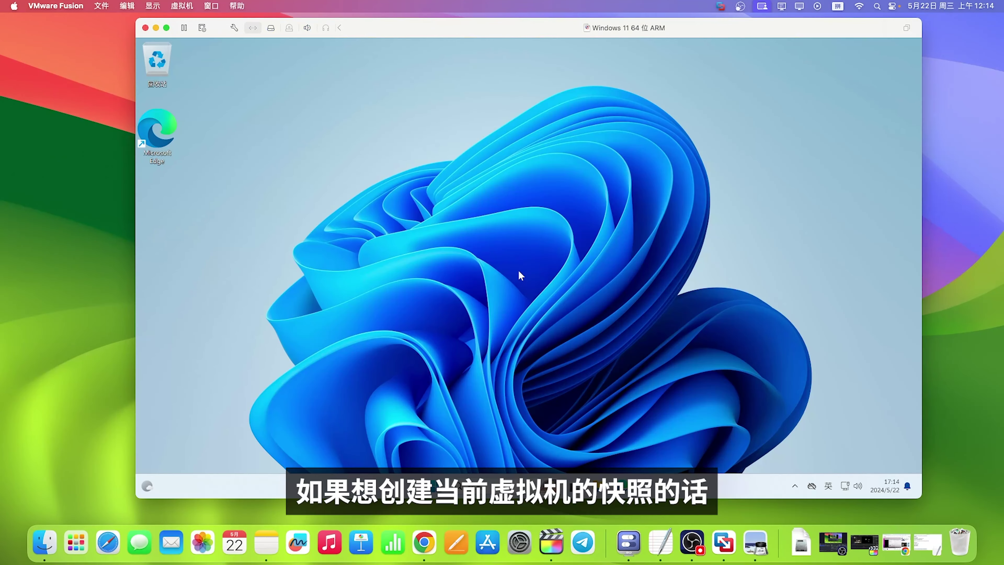
Take a snapshot named 快照 of the running VM and reopen the Snapshots list to verify it
click(202, 28)
click(193, 76)
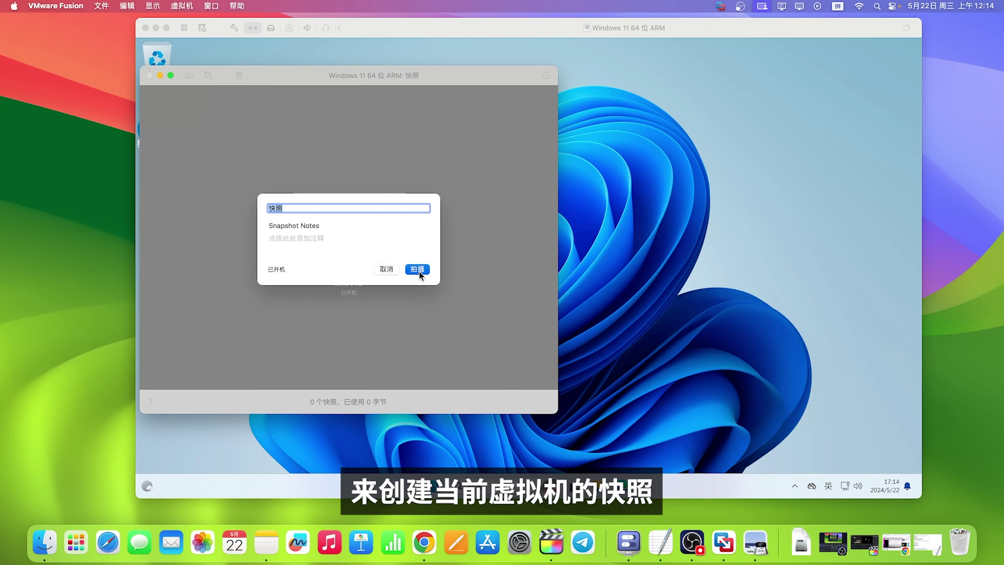
click(419, 271)
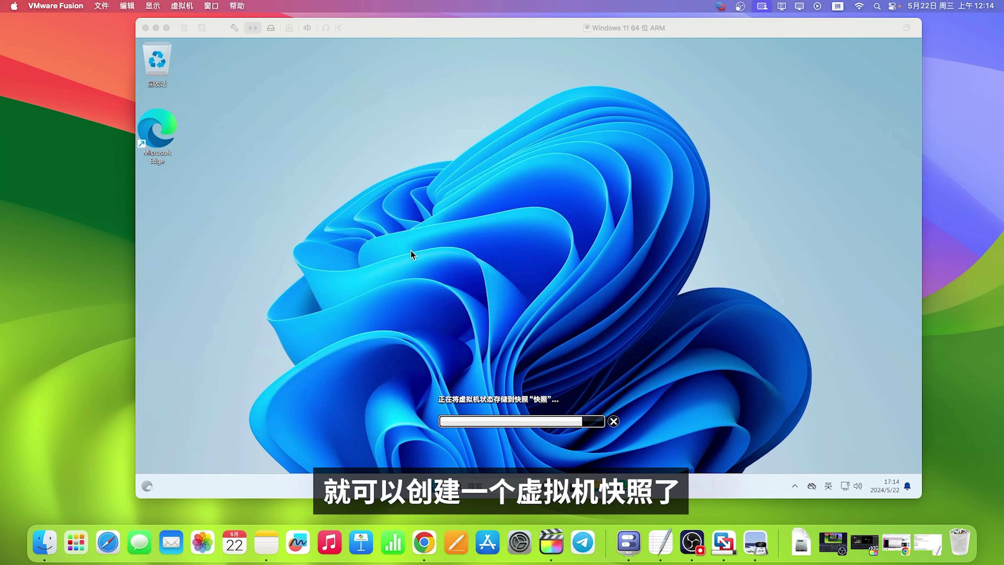
click(202, 28)
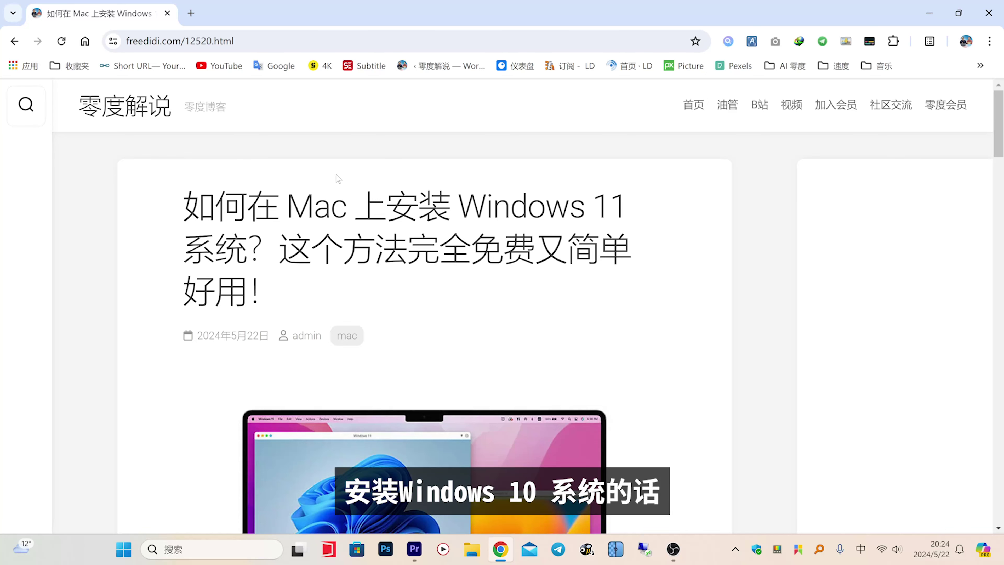
Scroll the freedidi.com article down to section 5's Windows 10 ARM download links
click(249, 38)
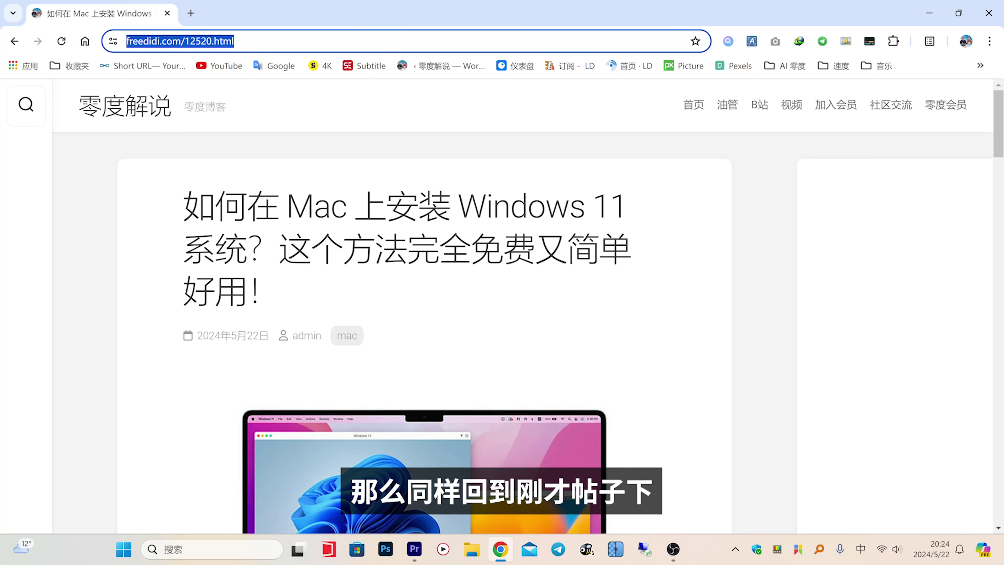
scroll(661, 257, down, 15)
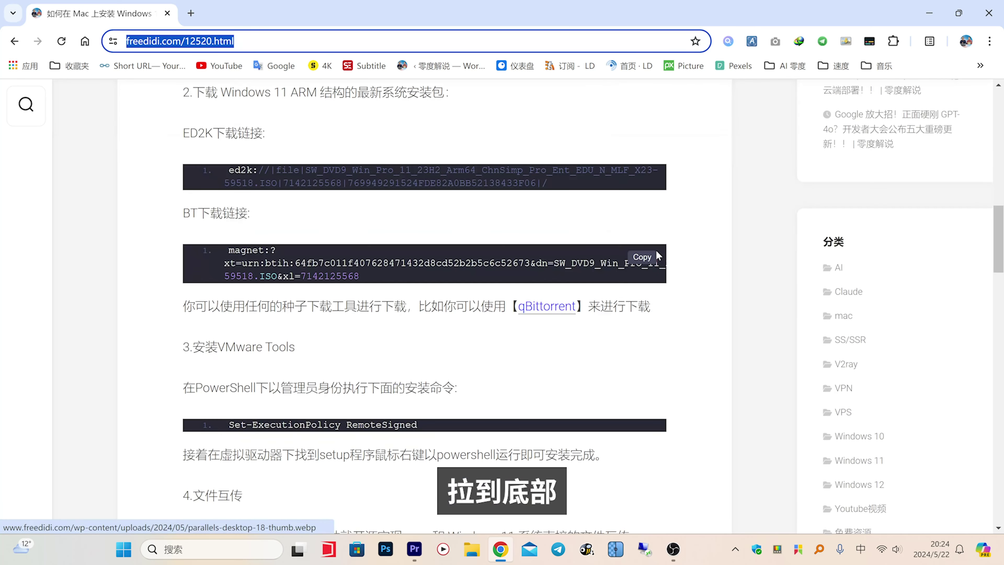
scroll(657, 255, down, 3)
click(656, 252)
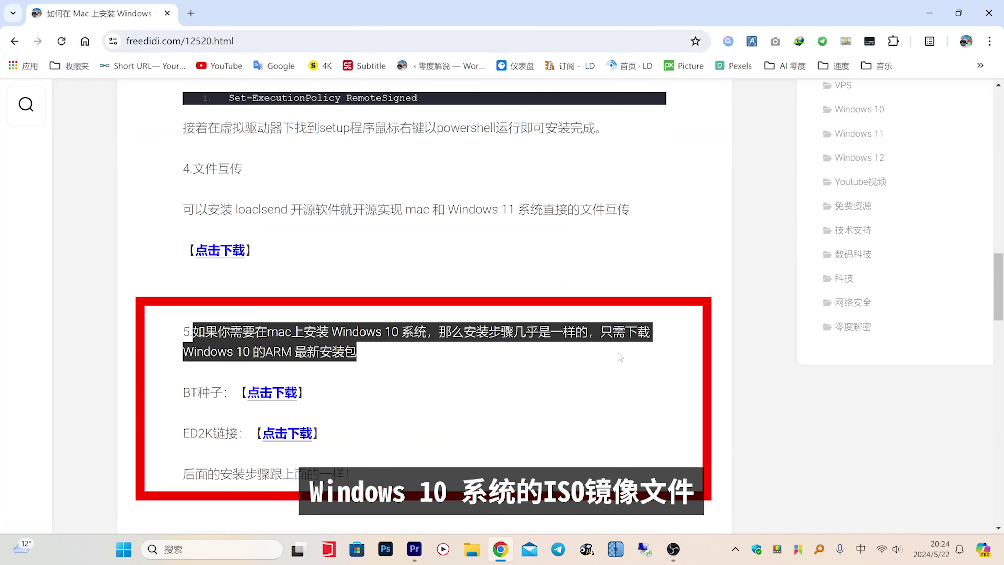
scroll(618, 353, down, 1)
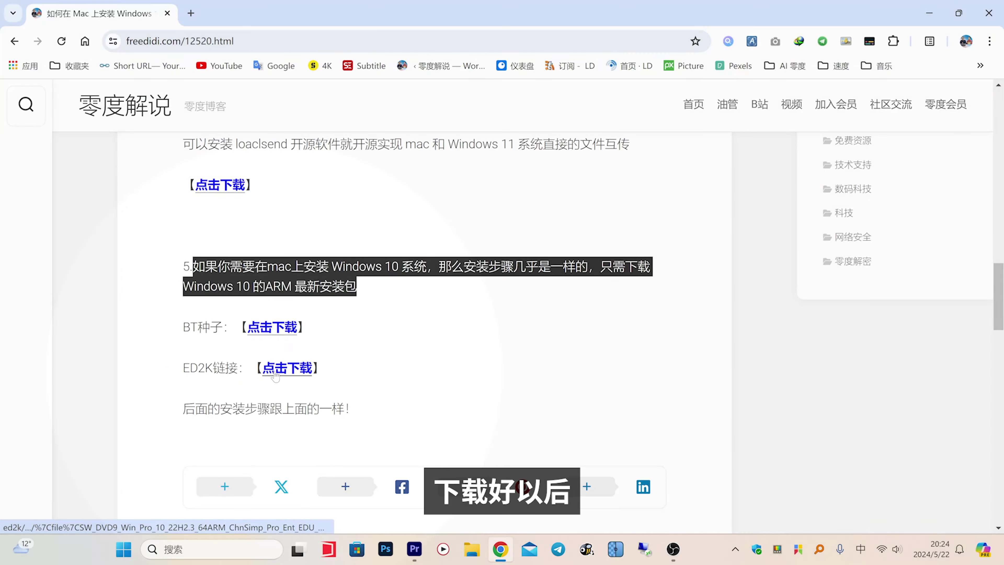
Drag back up and scroll to the VMware Fusion Pro and Windows 11 ARM download steps
drag(1001, 316, 1001, 156)
scroll(766, 323, down, 5)
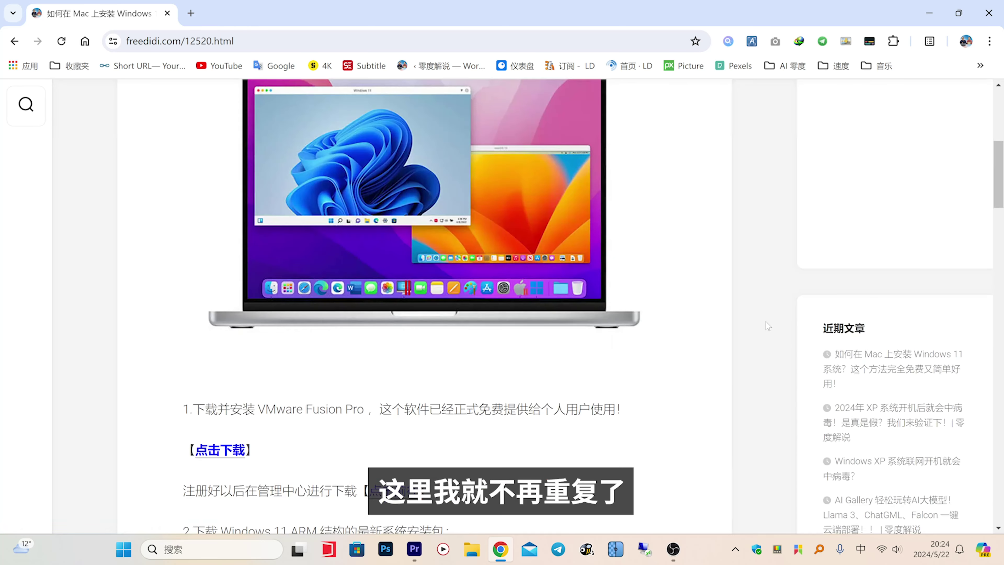
scroll(766, 321, down, 5)
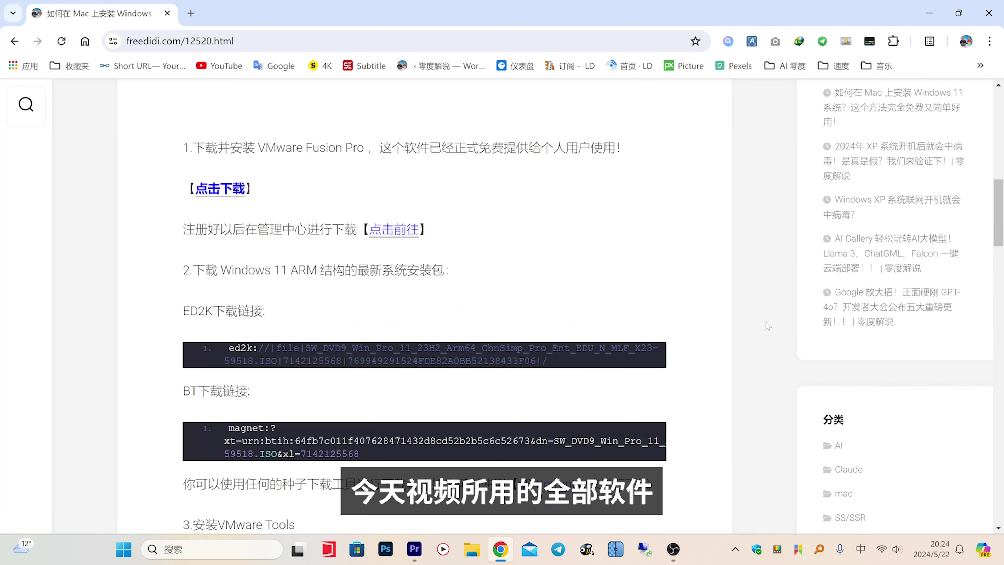